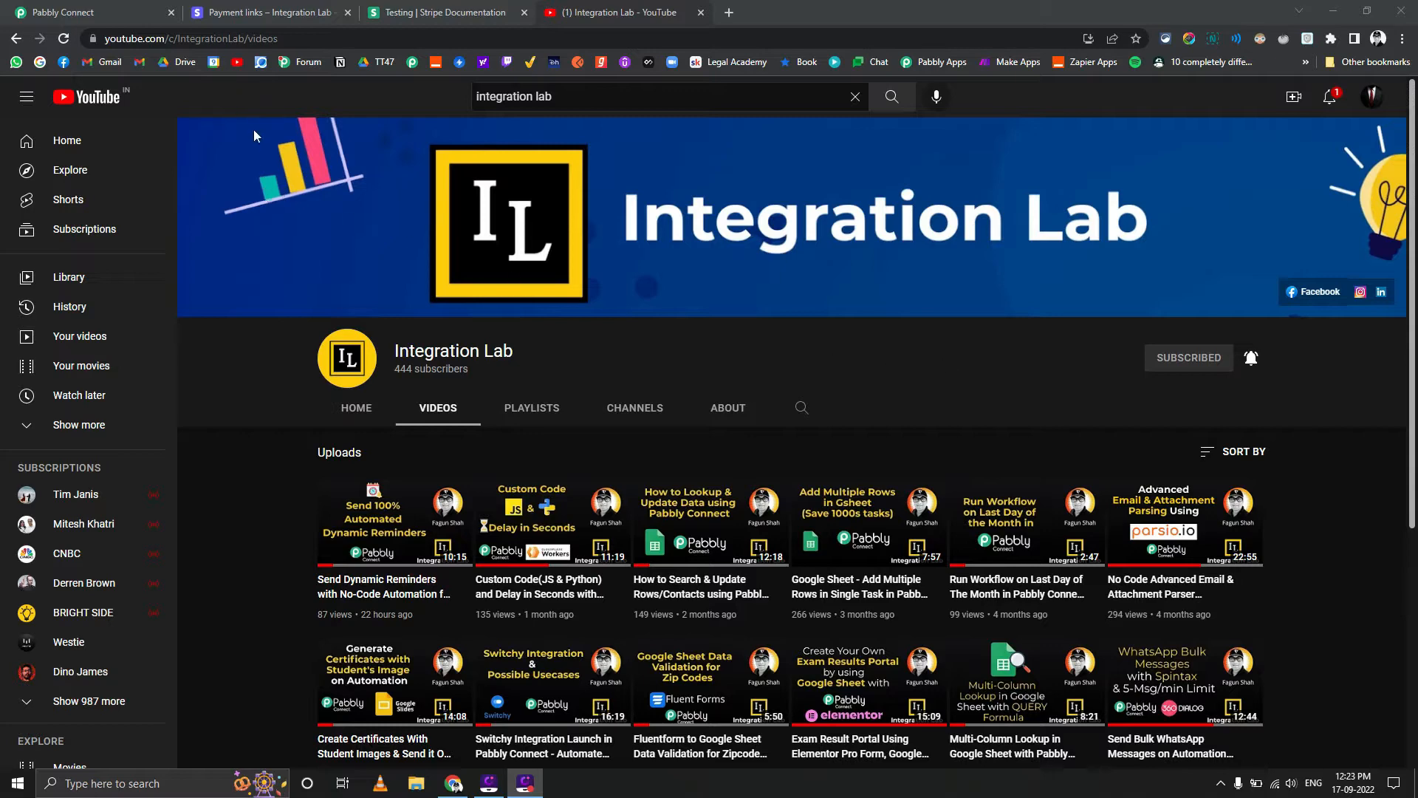
# Switch to the Stripe dashboard and start adding a new hosted webhook endpoint in the developer settings
pyautogui.click(259, 14)
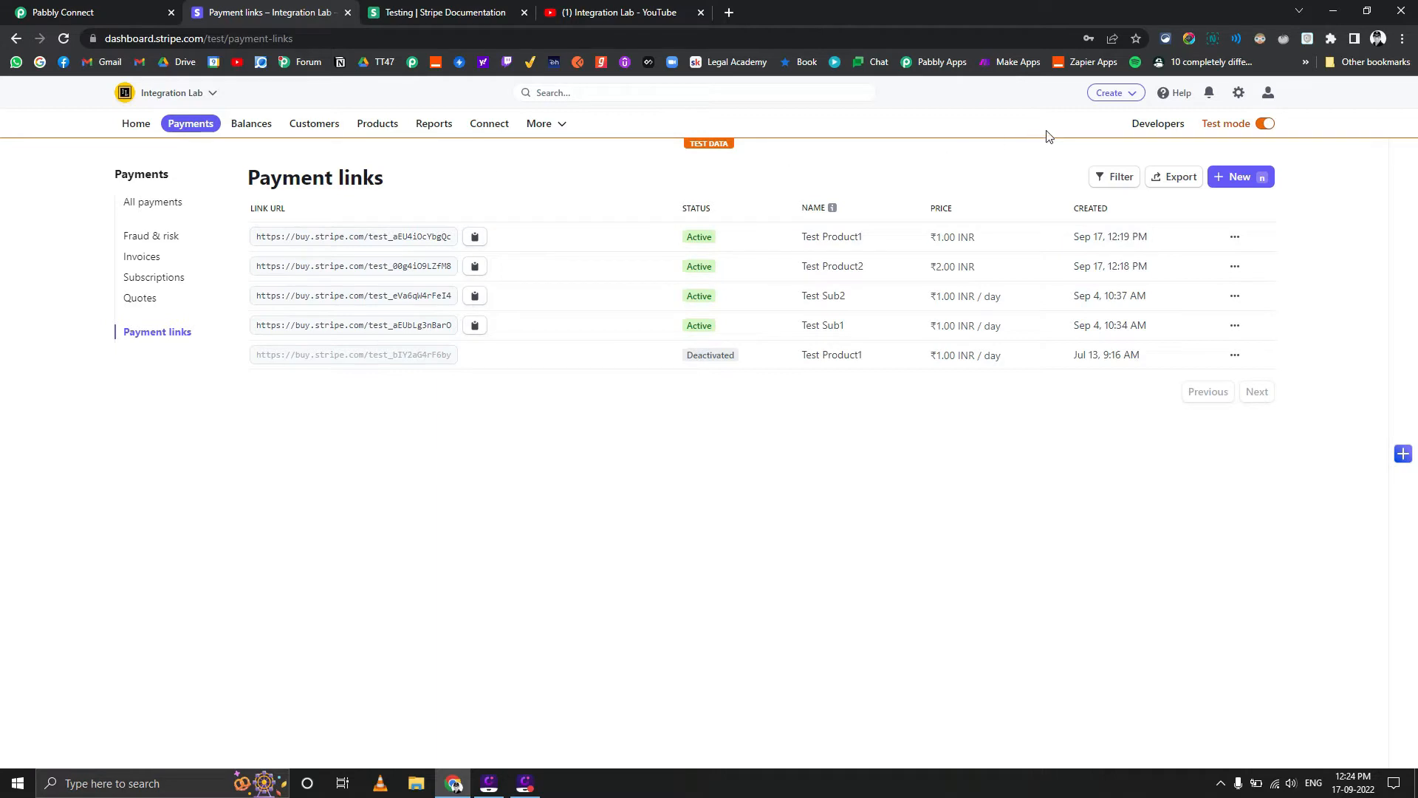
pyautogui.click(1159, 125)
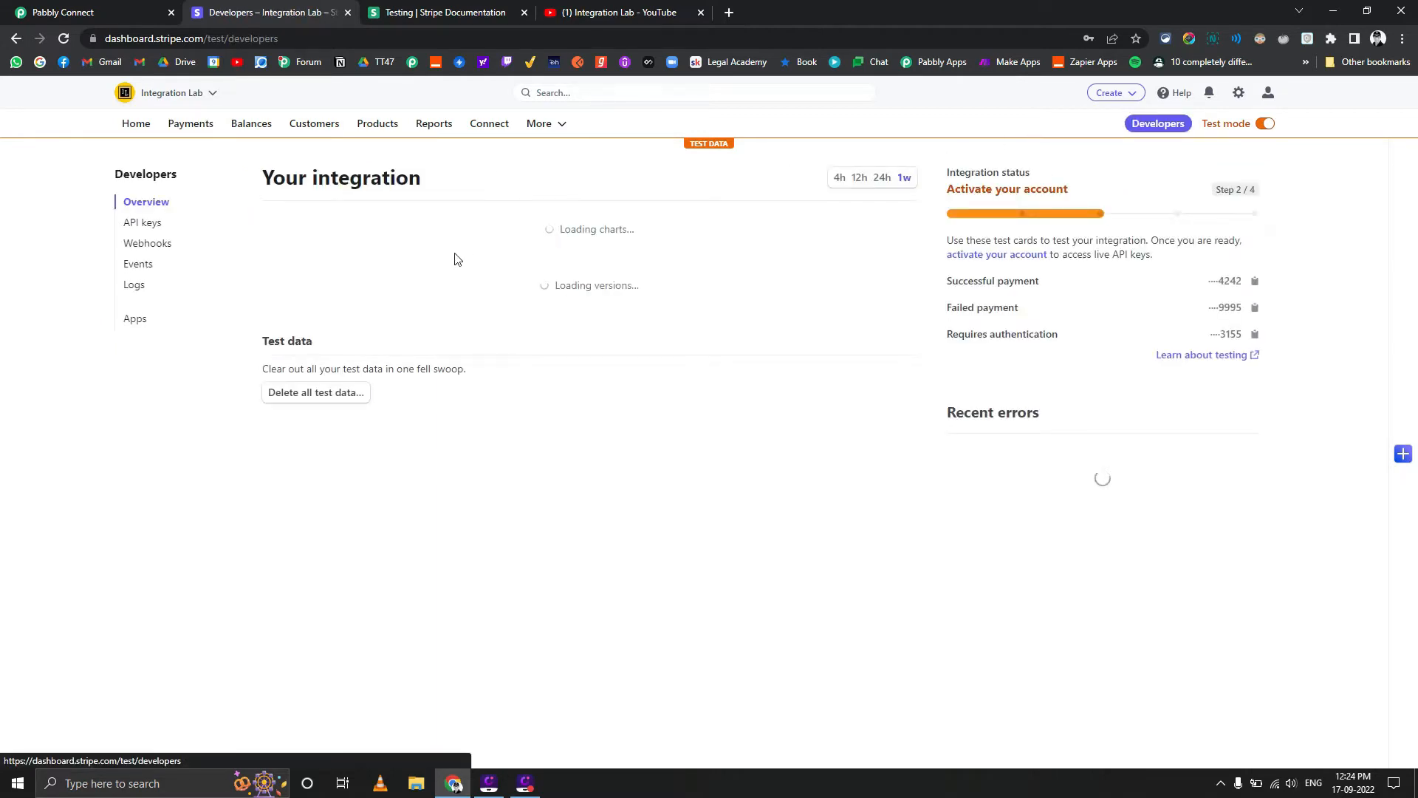
pyautogui.click(163, 252)
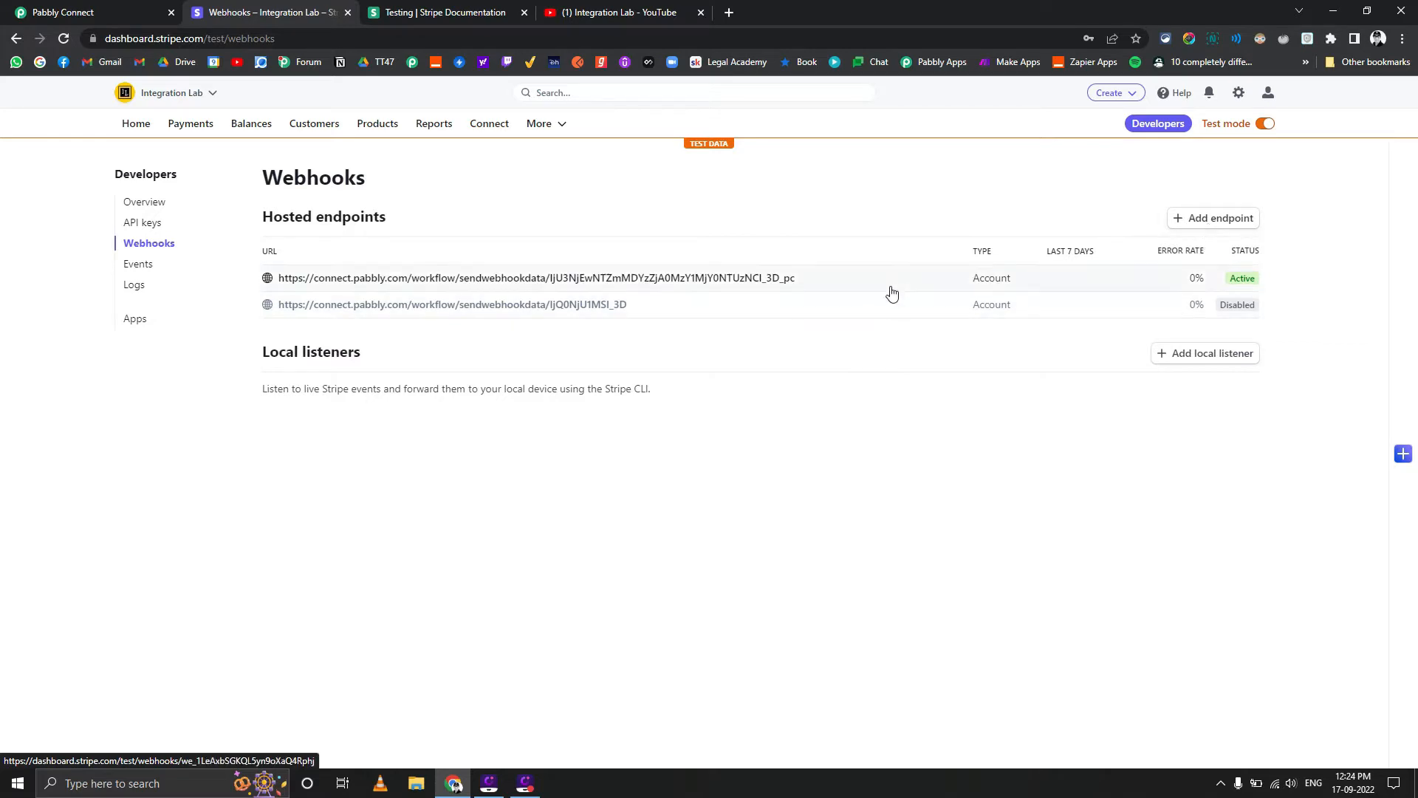
pyautogui.click(1202, 223)
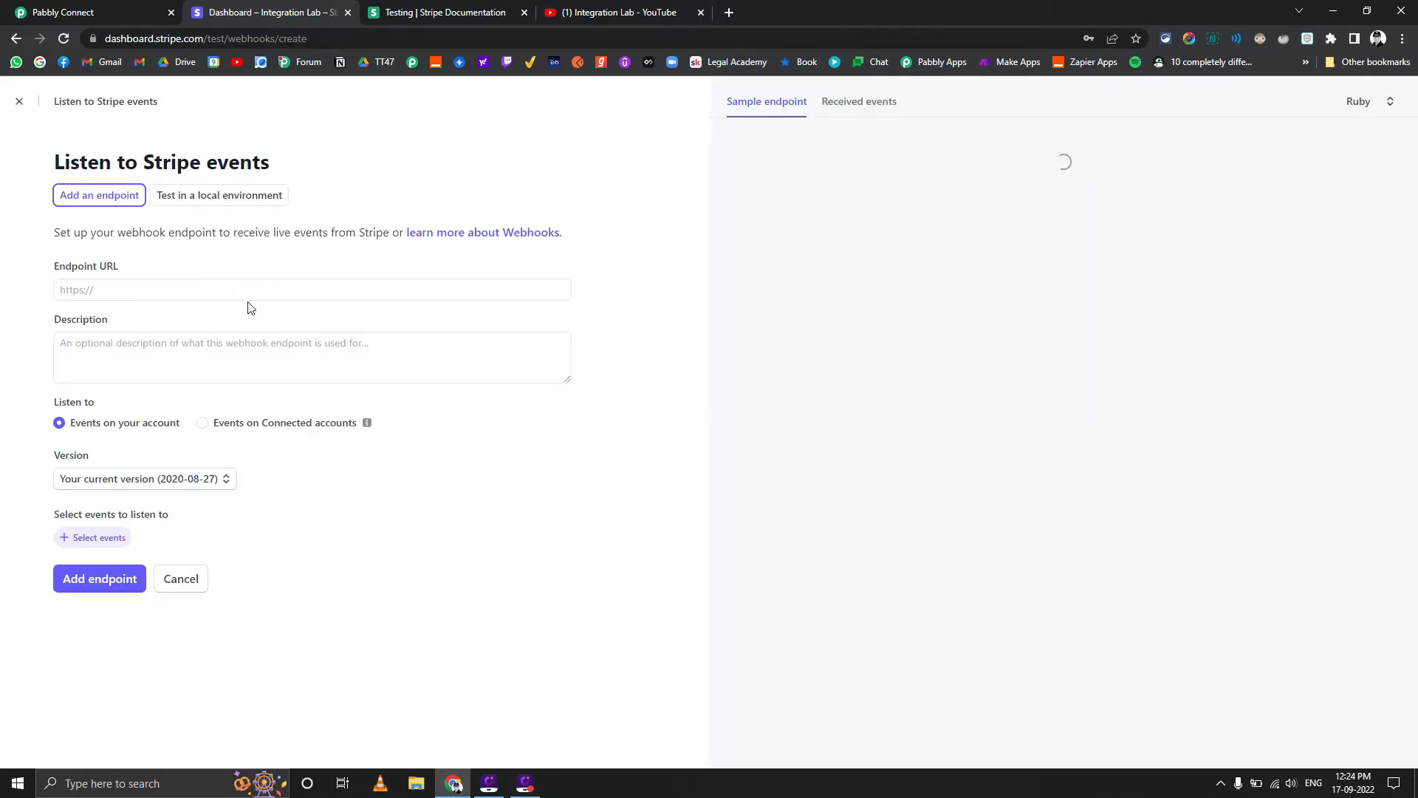
# Copy the webhook URL from the Pabbly Connect workflow's Stripe trigger and paste it as the endpoint URL in Stripe
pyautogui.click(246, 292)
pyautogui.click(79, 13)
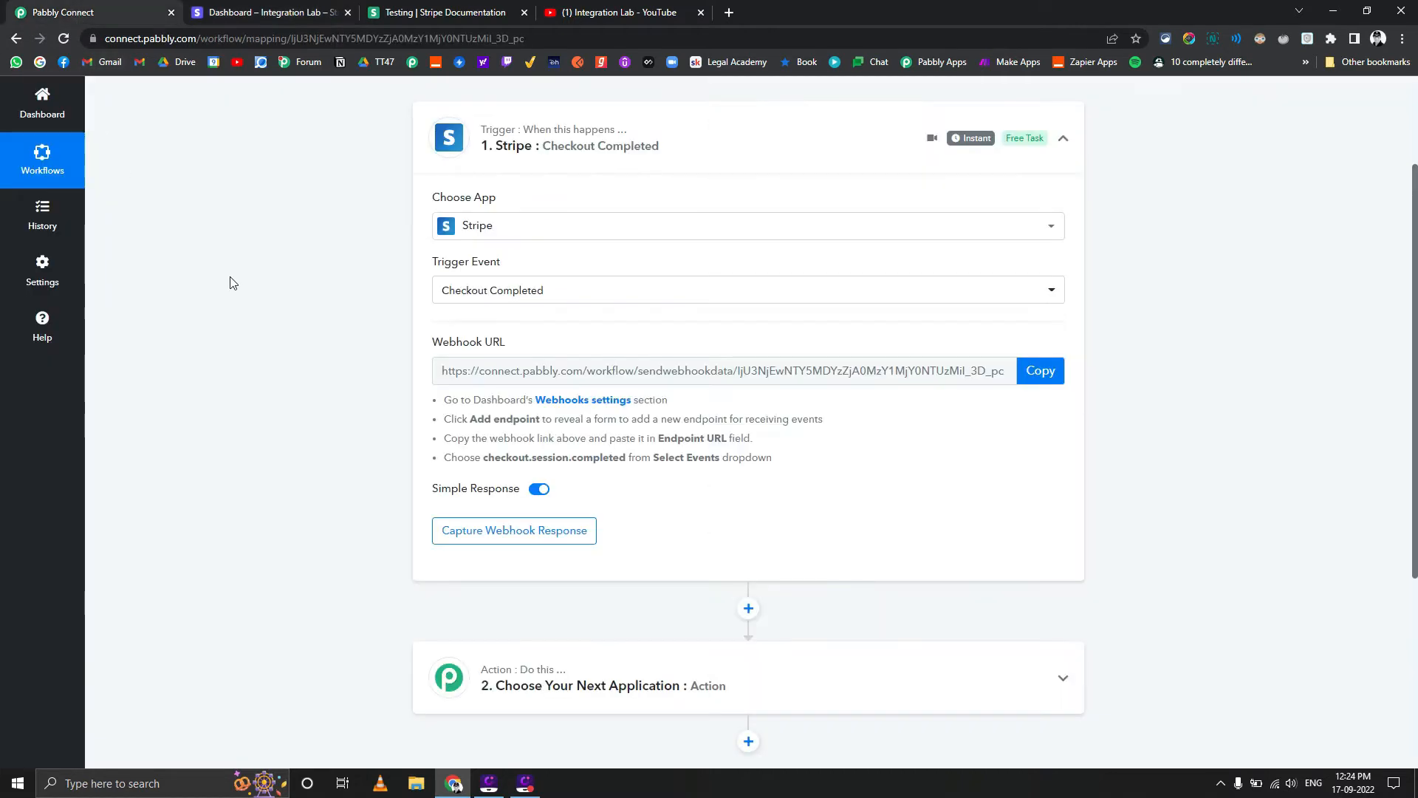
pyautogui.scroll(1, 333, 308)
pyautogui.scroll(2, 334, 309)
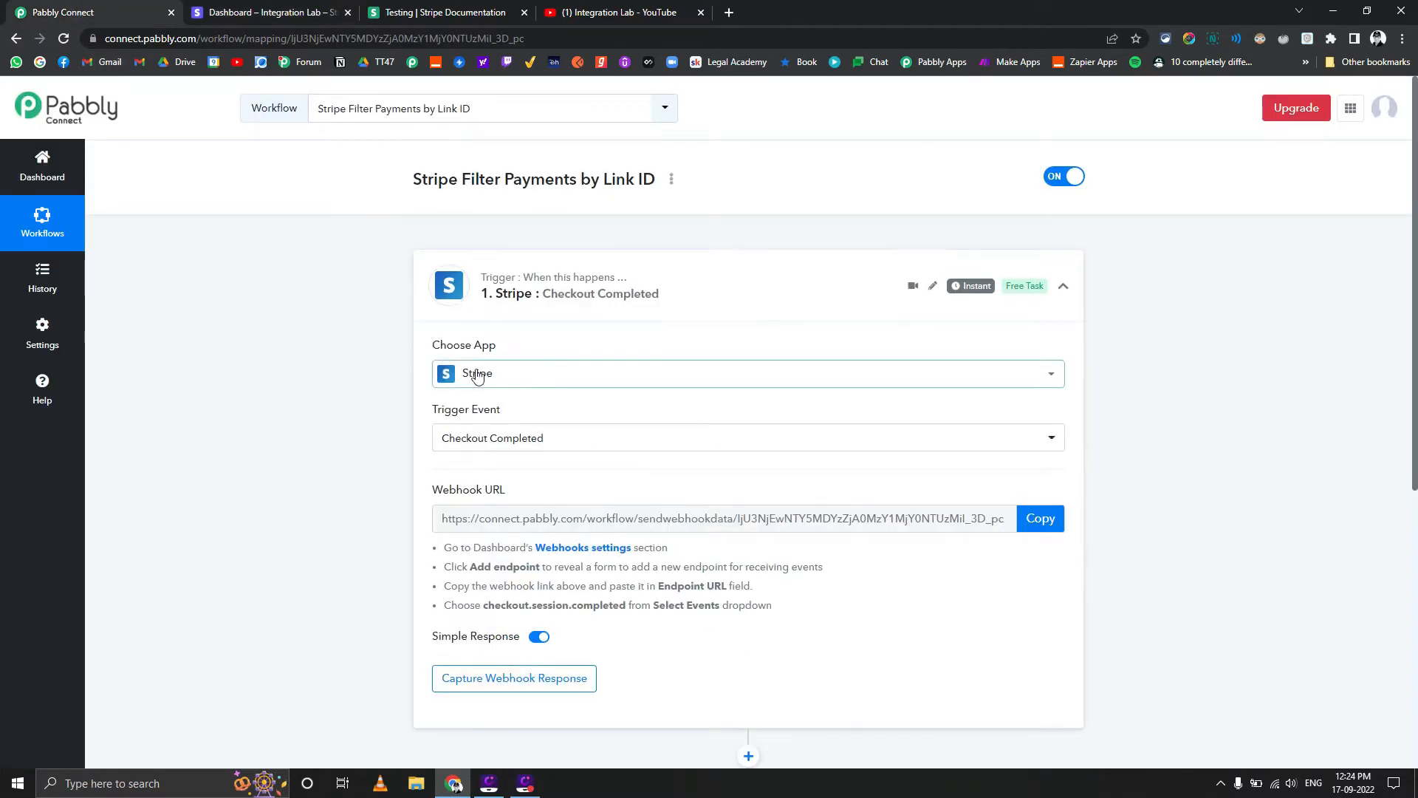
pyautogui.scroll(-1, 349, 401)
pyautogui.click(1041, 444)
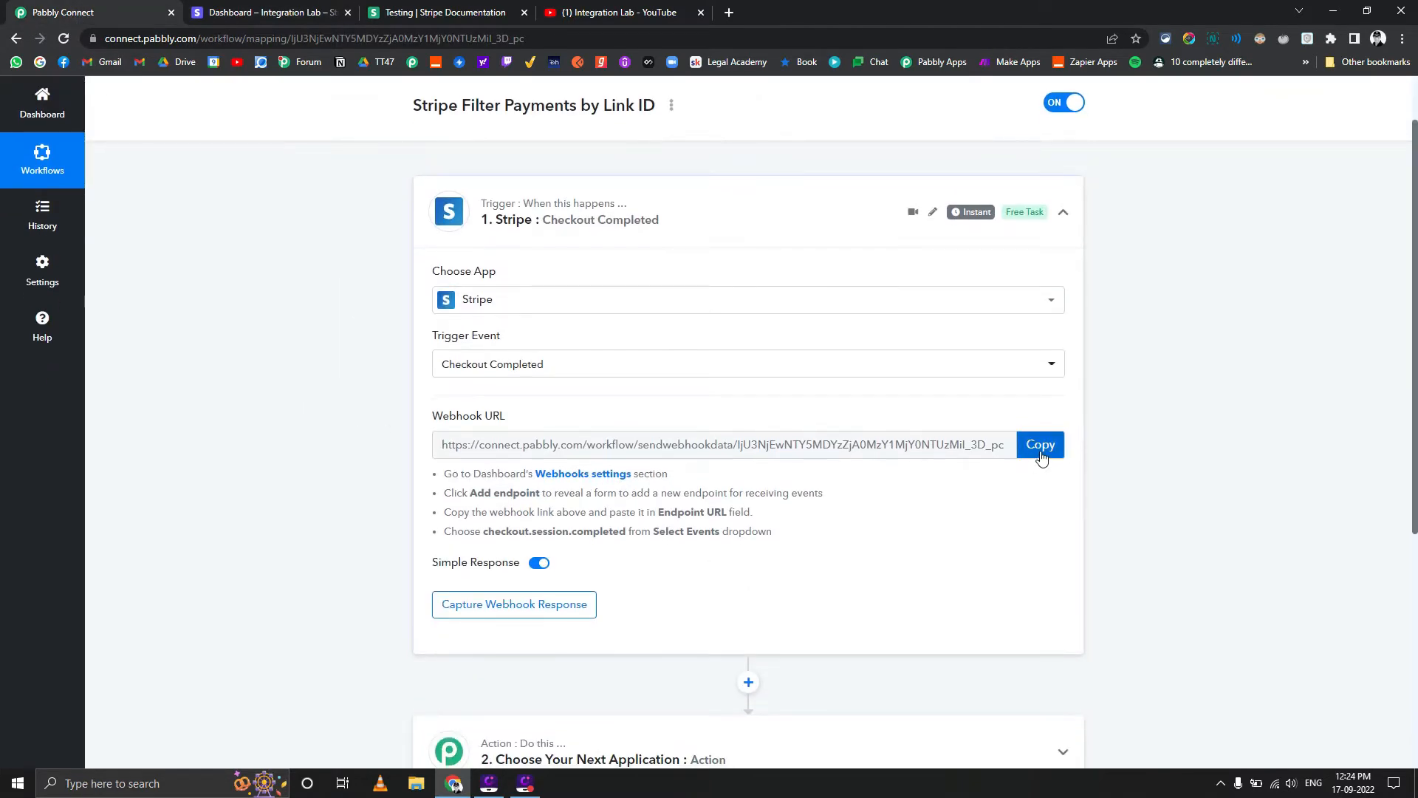
pyautogui.click(260, 13)
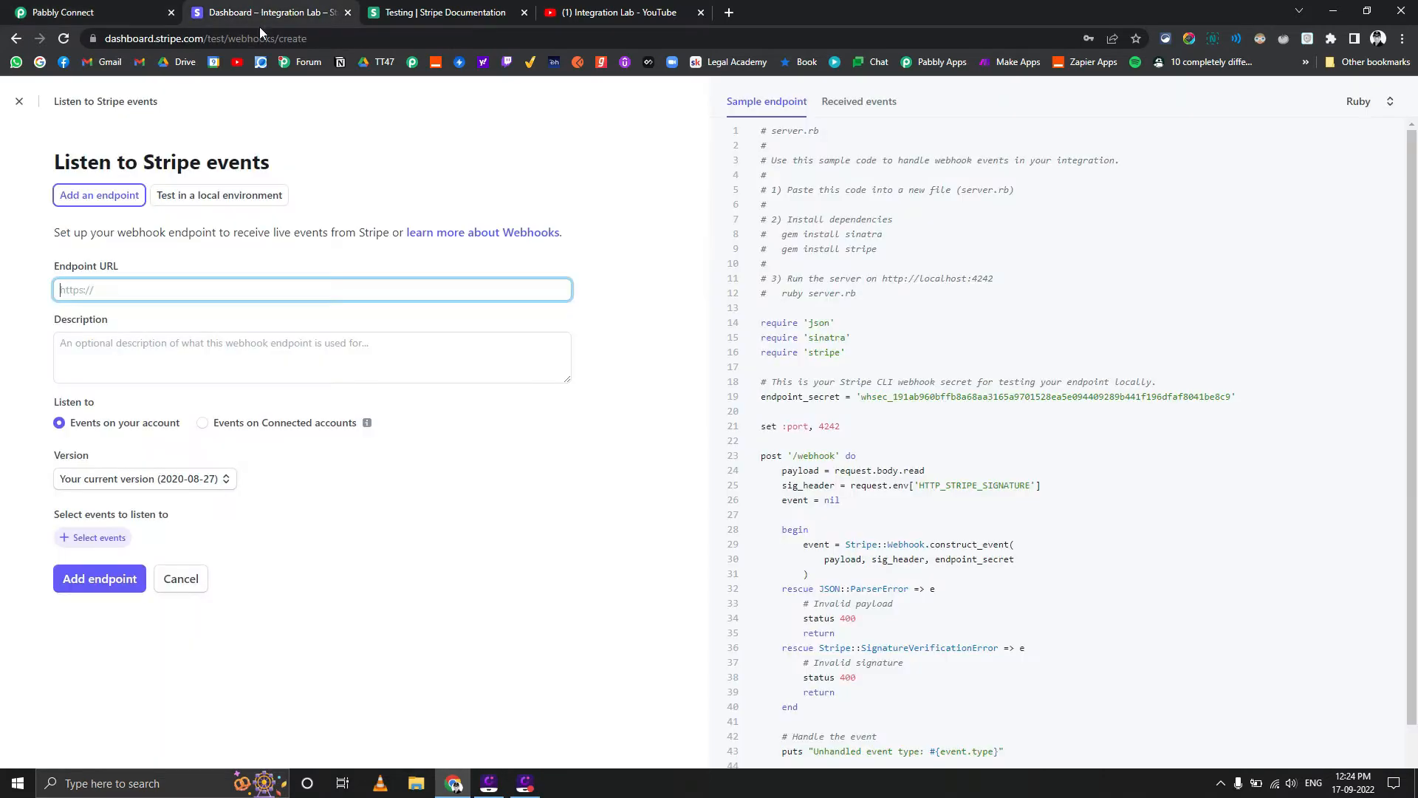
pyautogui.hotkey('ctrl', 'v')
# Enter "Router for different payment links" as the webhook endpoint's description
pyautogui.click(194, 352)
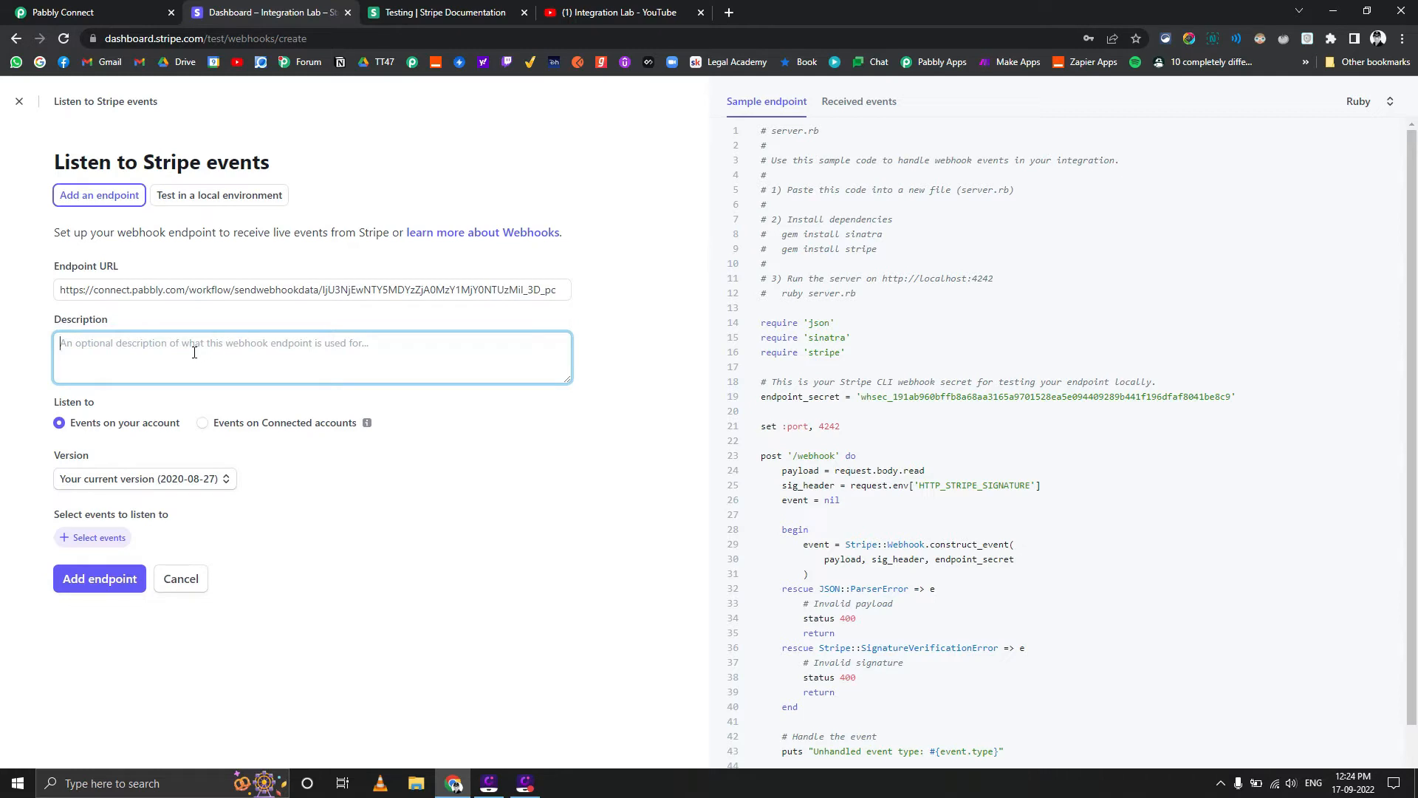
pyautogui.write('Router for differe')
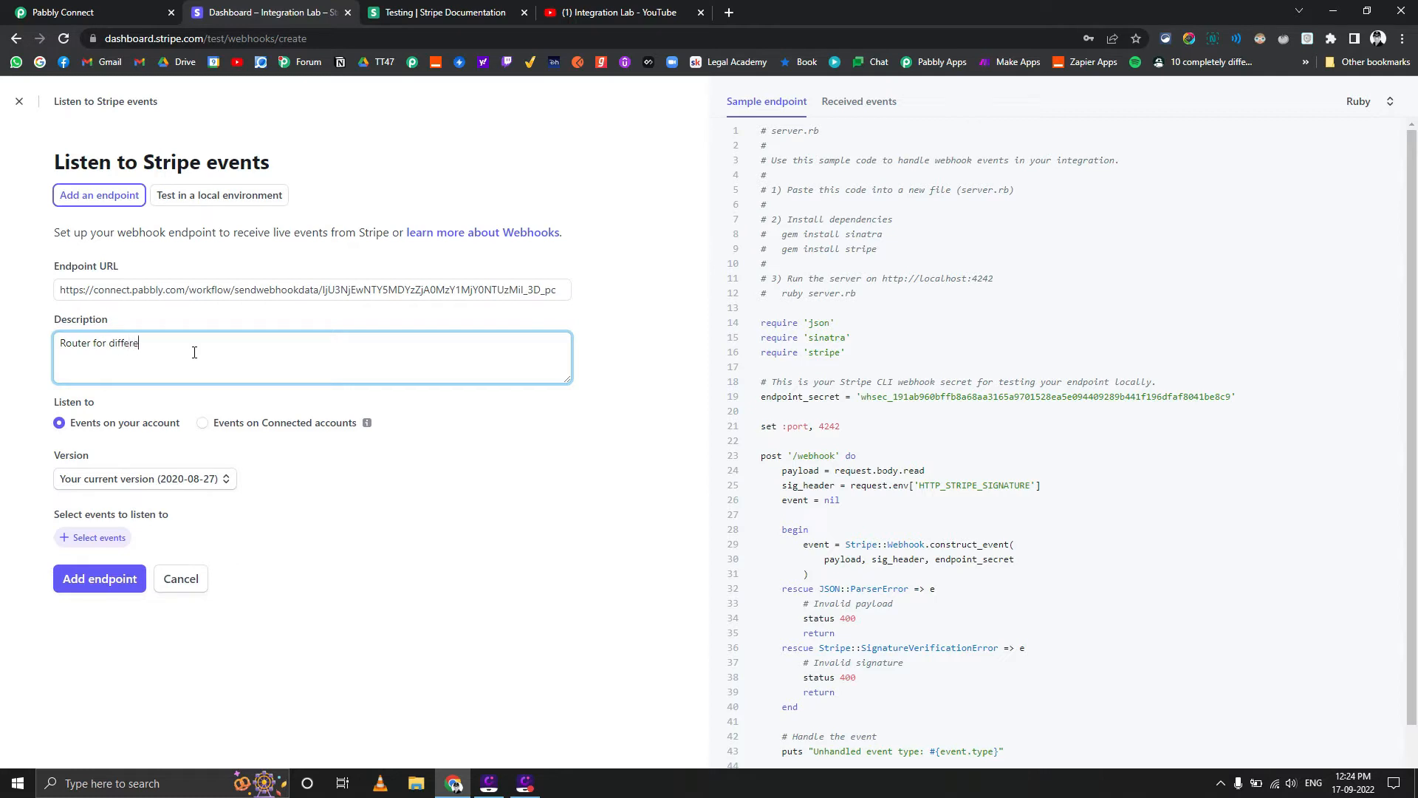
pyautogui.write('nt payment links')
# Select the checkout.session.completed event for the endpoint and create the endpoint
pyautogui.click(84, 545)
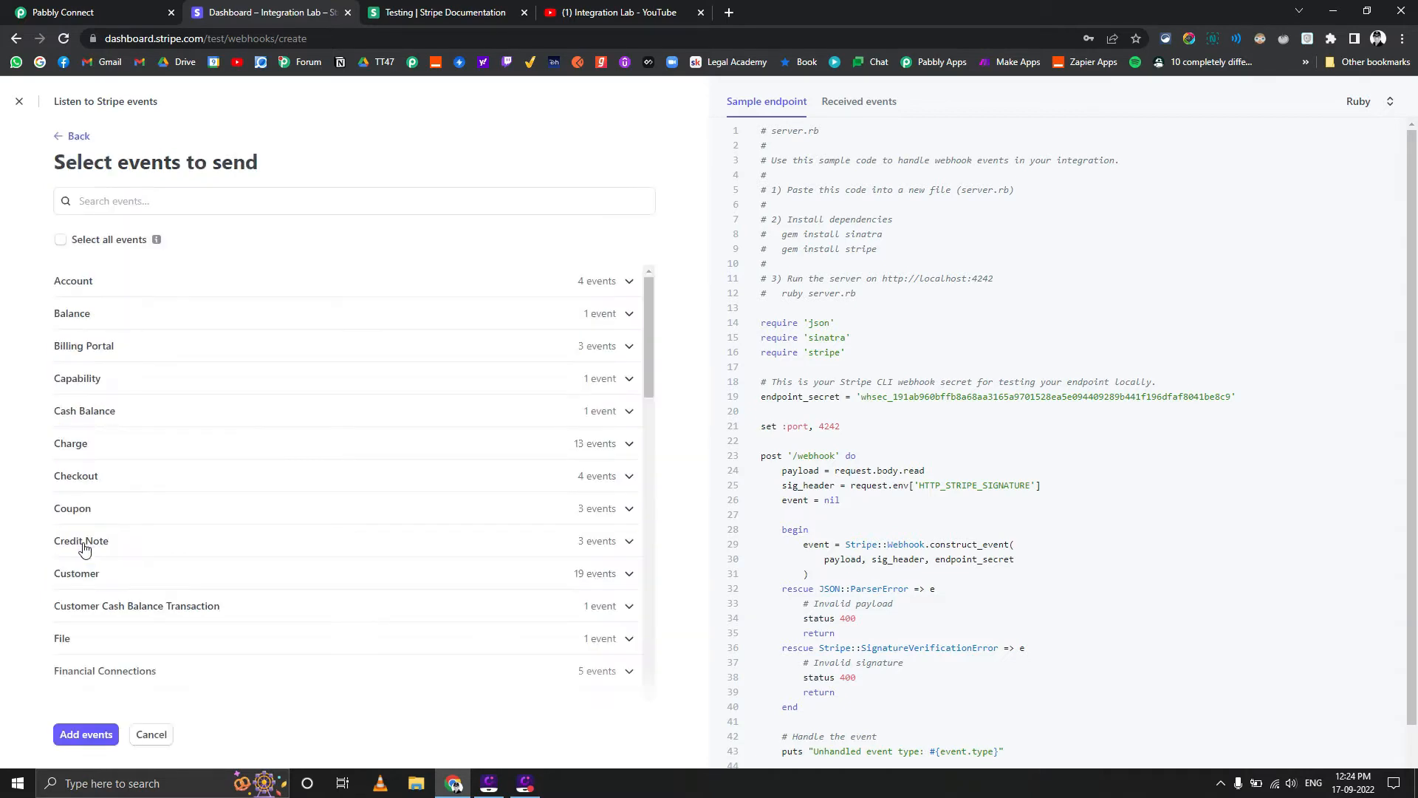
pyautogui.click(152, 204)
pyautogui.write('check')
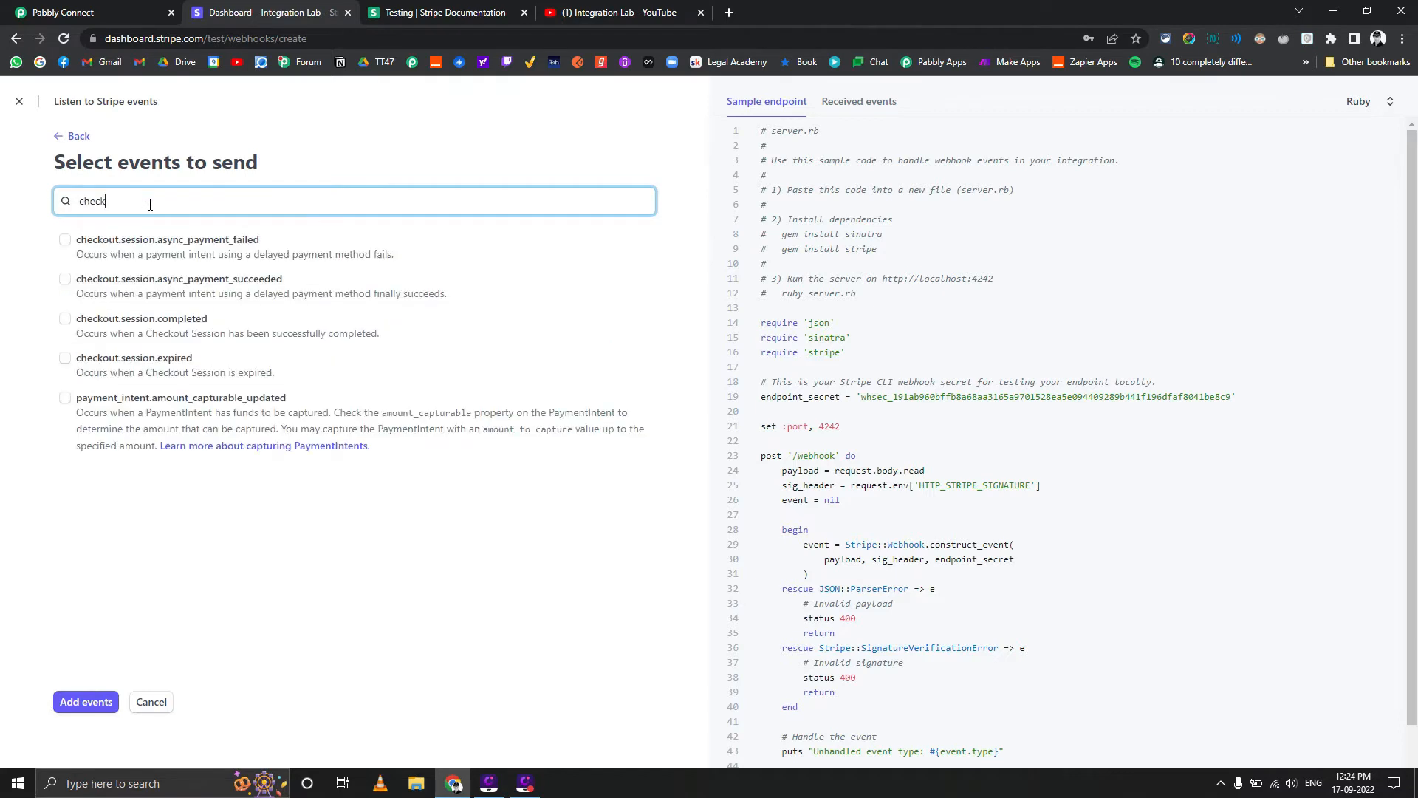
pyautogui.click(68, 326)
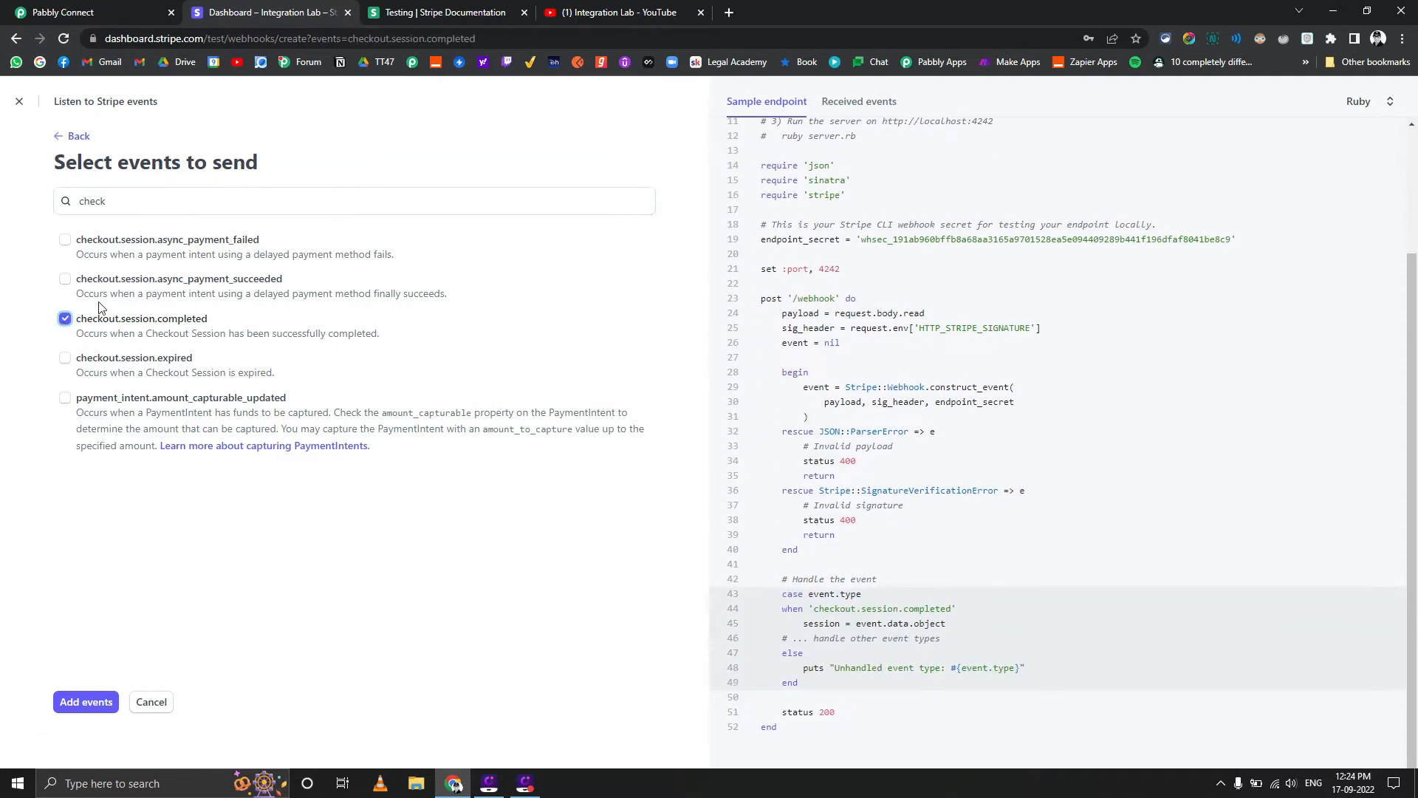
pyautogui.click(86, 704)
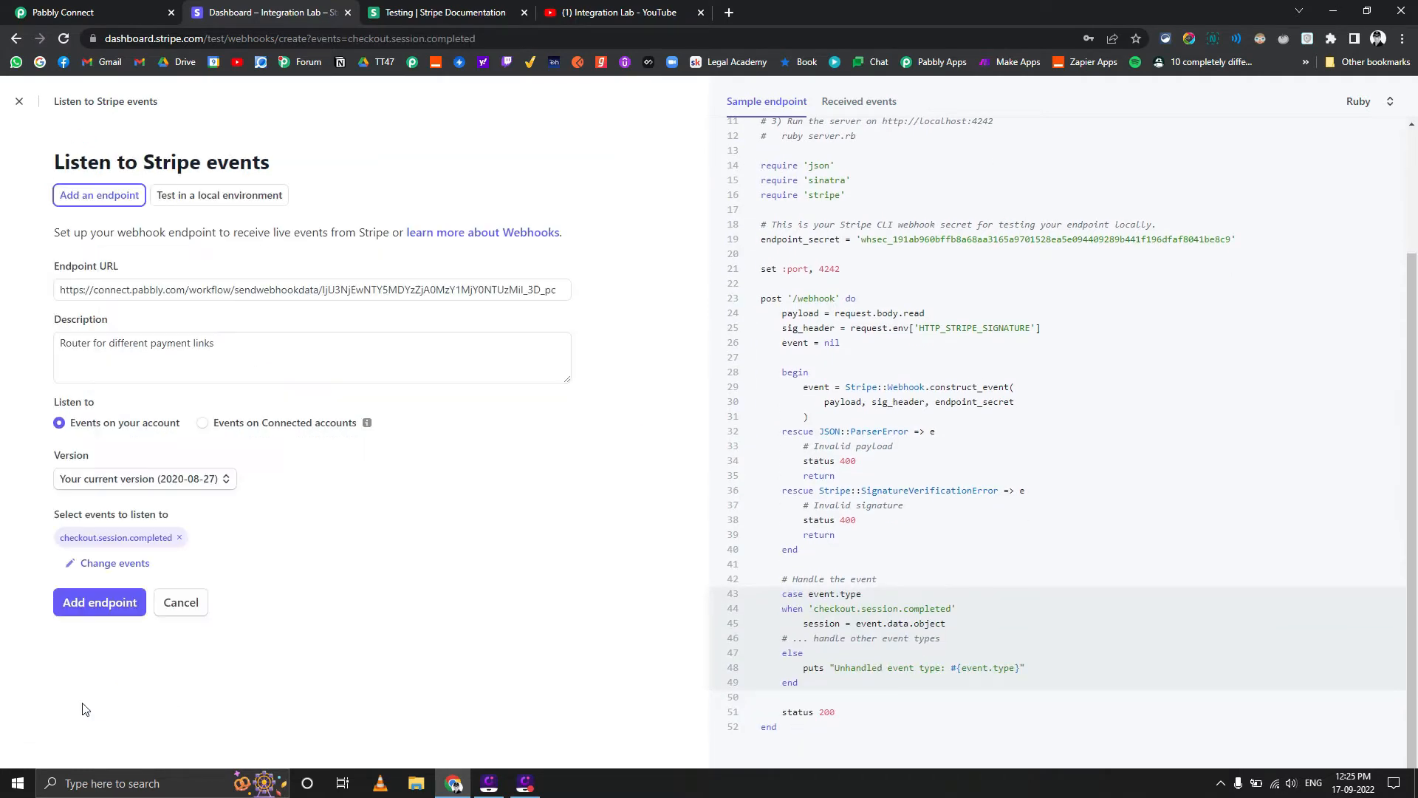
pyautogui.click(118, 607)
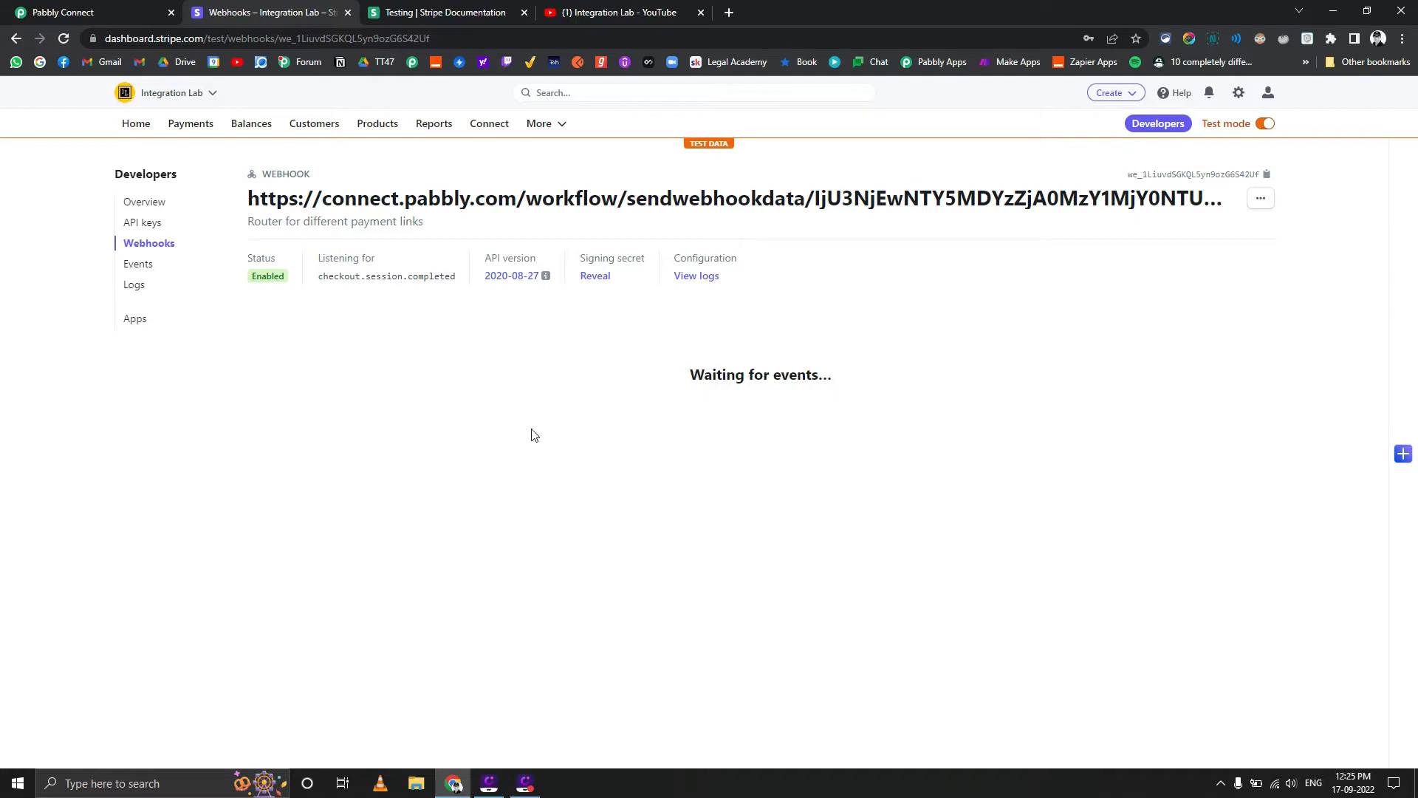
pyautogui.moveTo(693, 373); pyautogui.dragTo(874, 377)
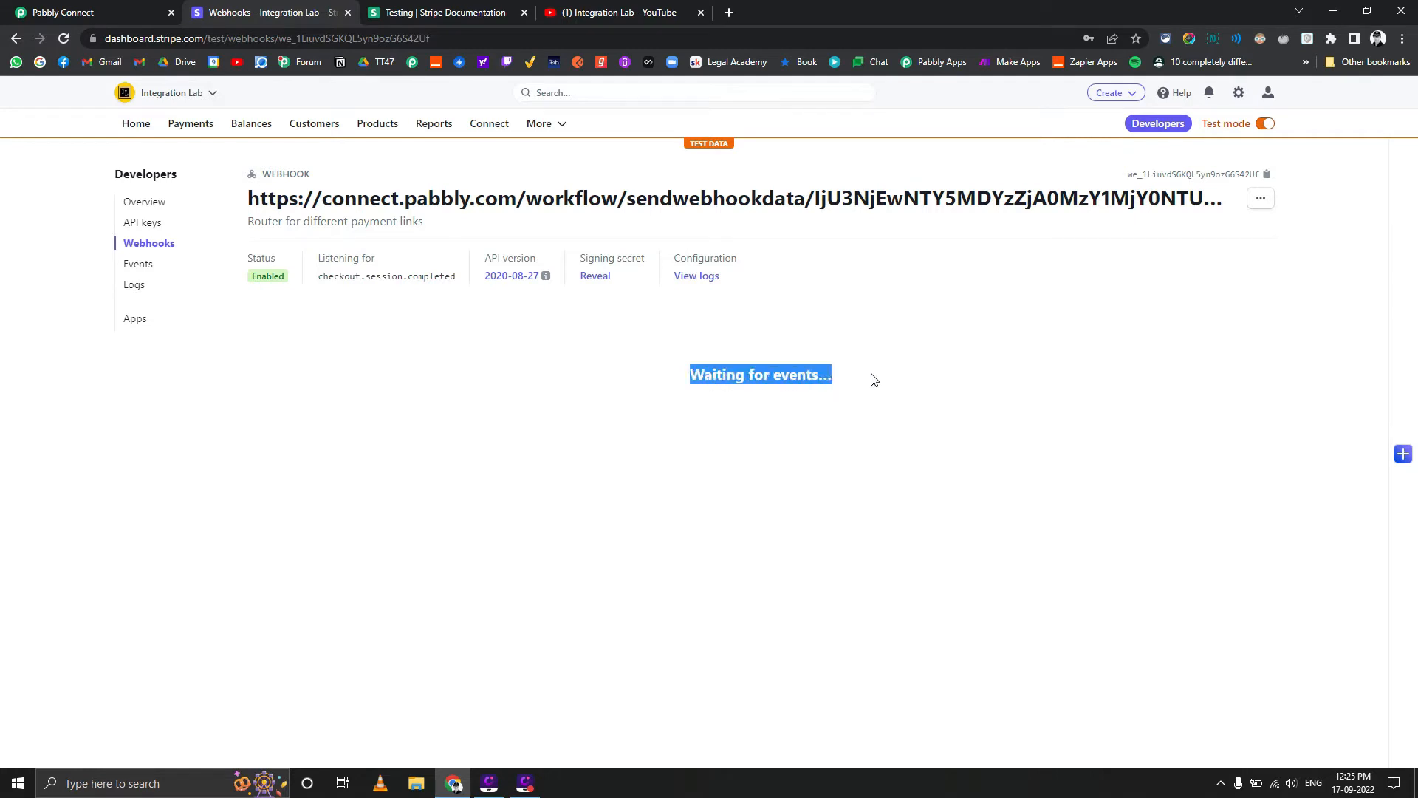
pyautogui.click(735, 441)
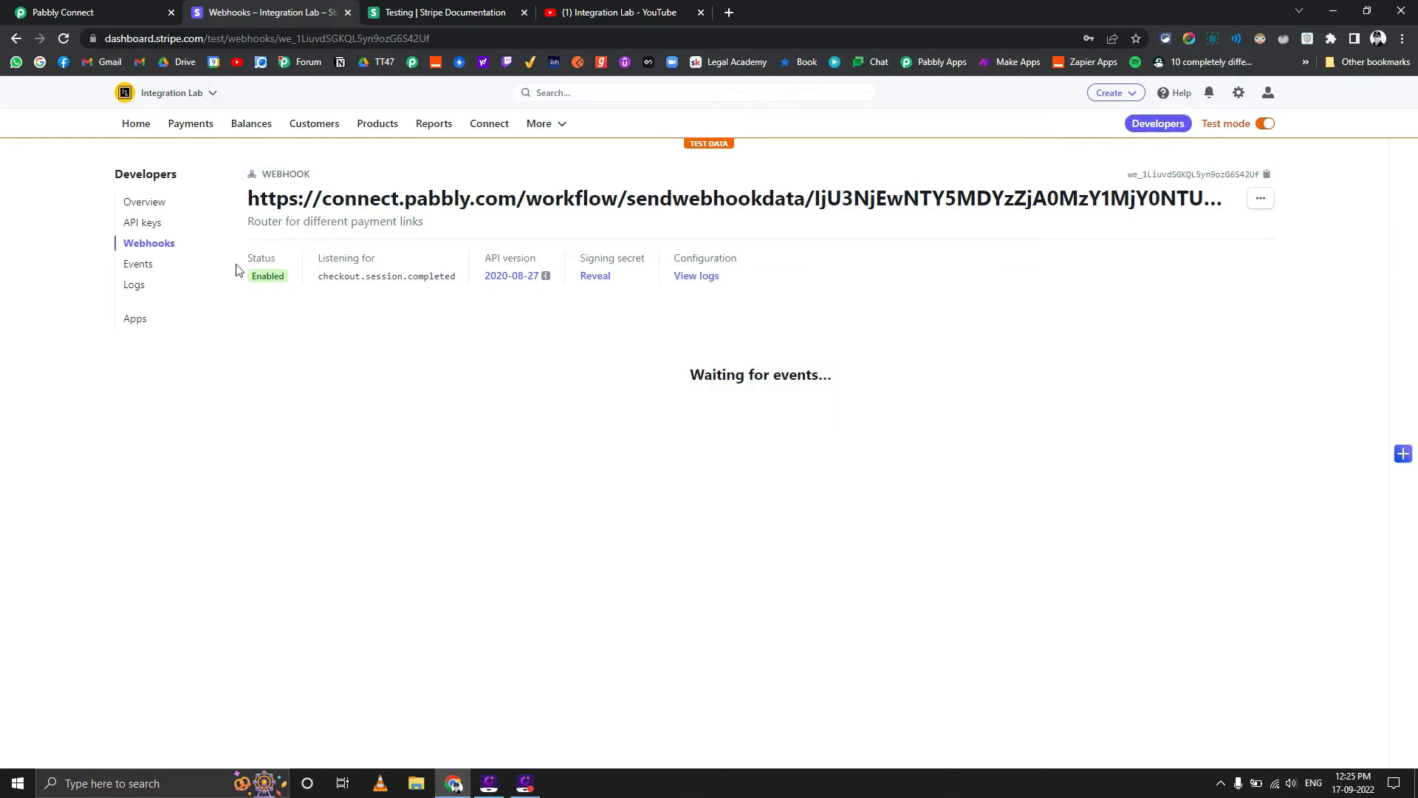
# Copy the active Test Product1 payment link from Stripe's payment links and open it in a new browser tab
pyautogui.click(193, 129)
pyautogui.click(165, 352)
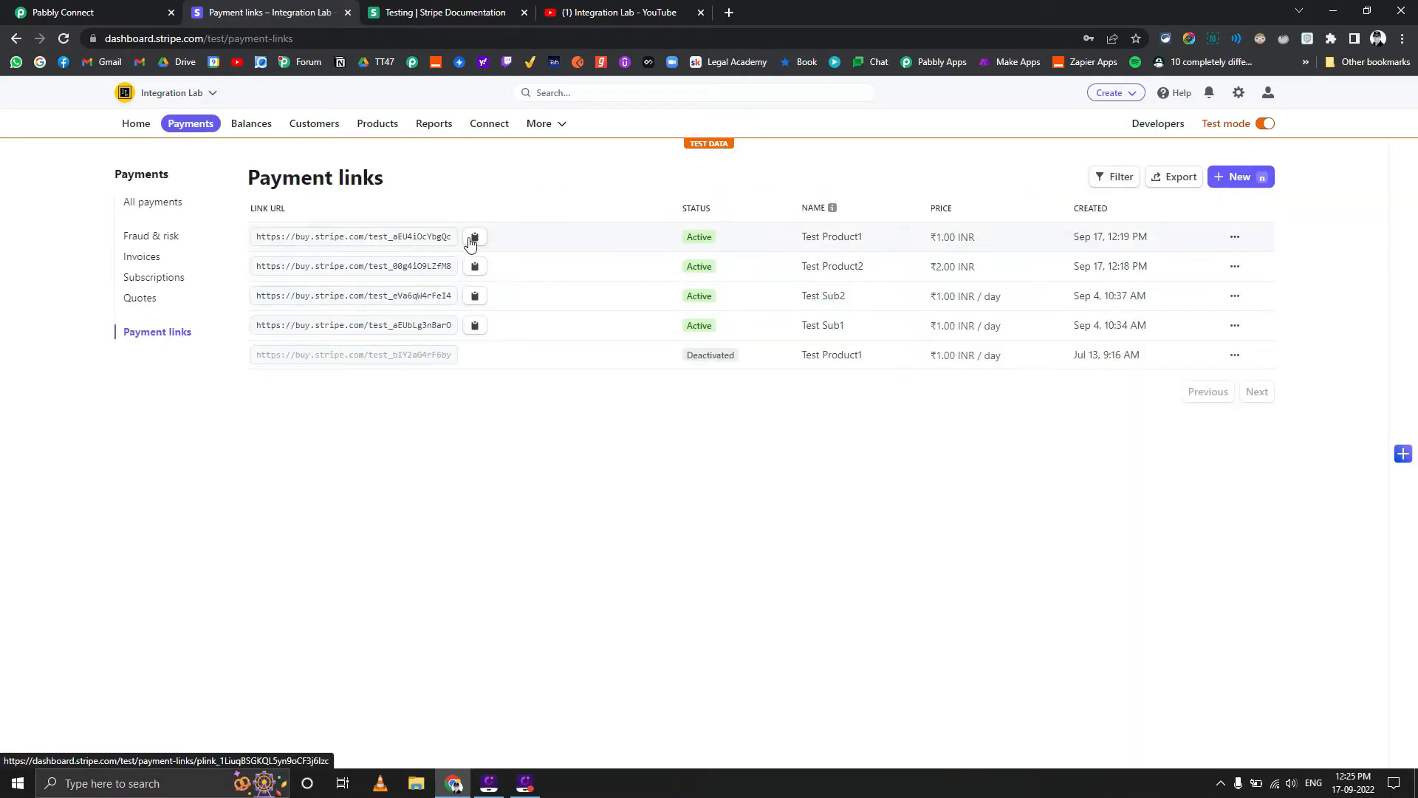
pyautogui.click(475, 245)
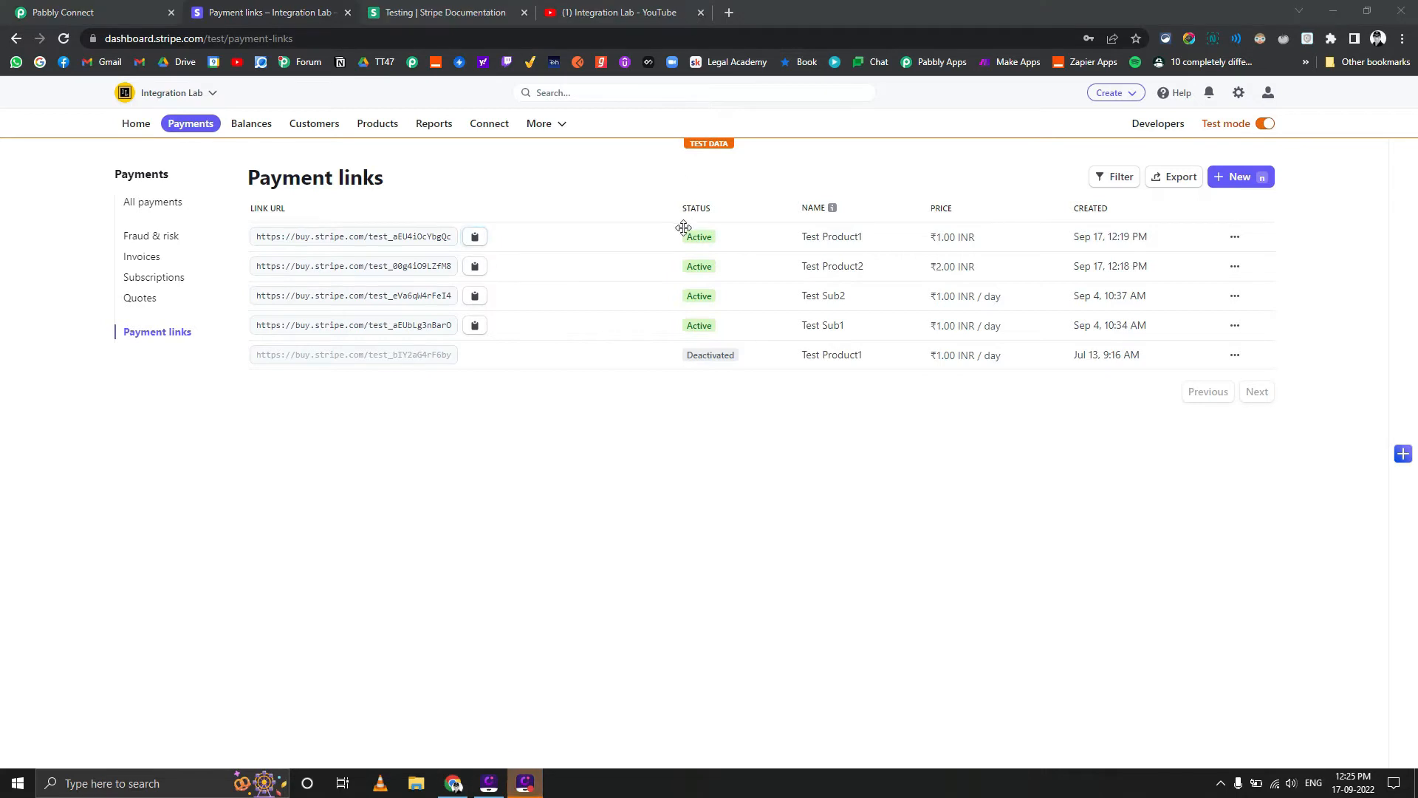
pyautogui.hotkey('ctrl', 't')
pyautogui.hotkey('ctrl', 'v')
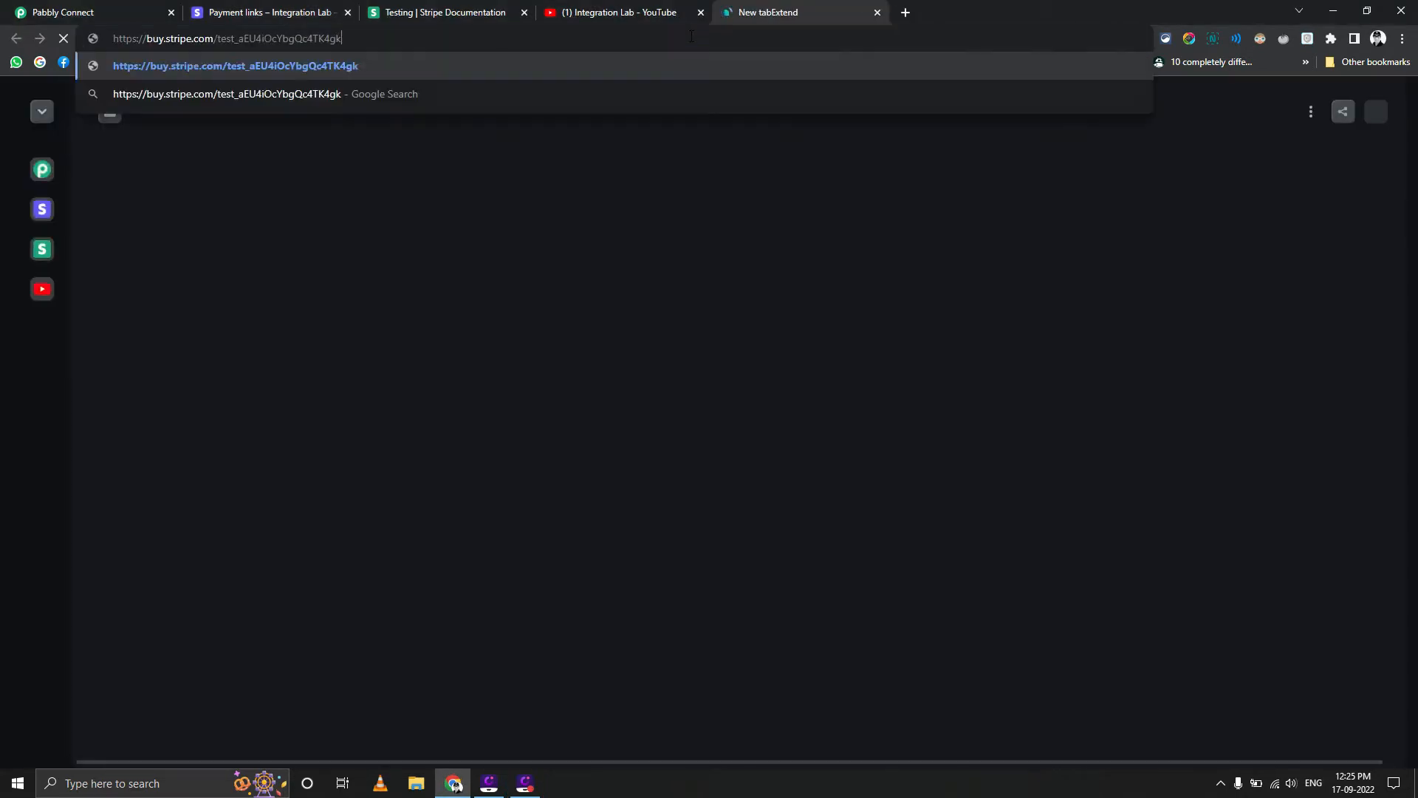
pyautogui.press('Return')
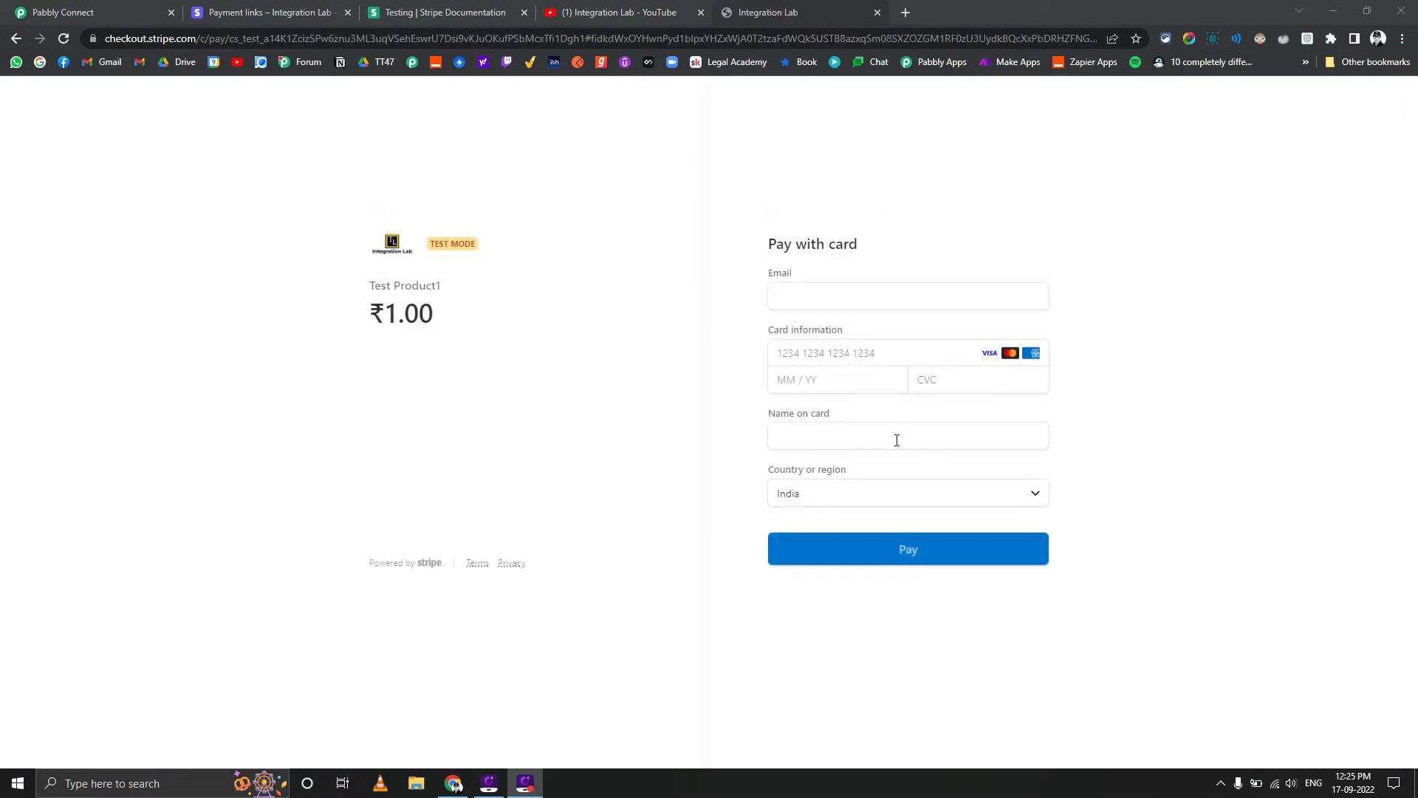
# Fill in the customer's email and the name on card with the saved autofill entries on the checkout page
pyautogui.click(797, 294)
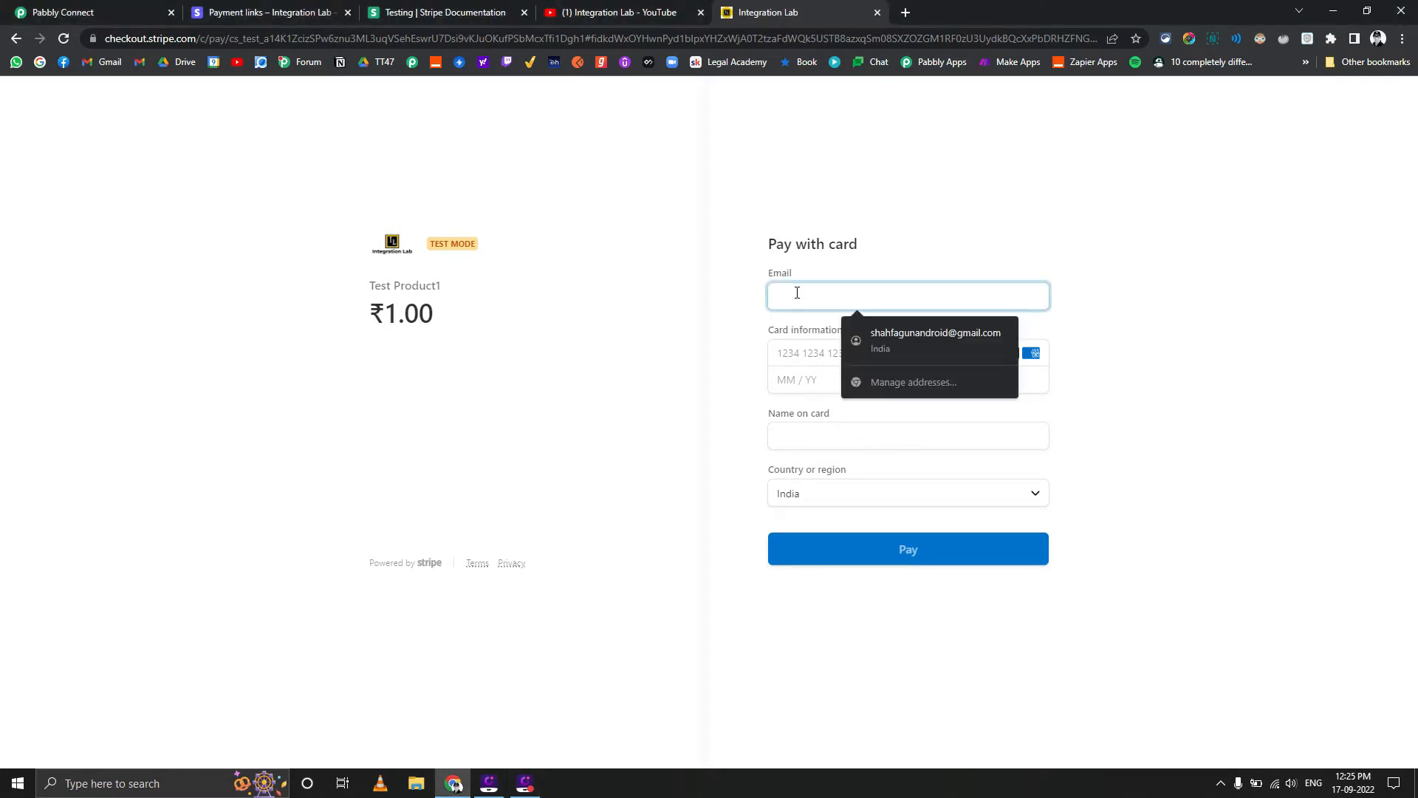
pyautogui.click(916, 348)
pyautogui.click(817, 427)
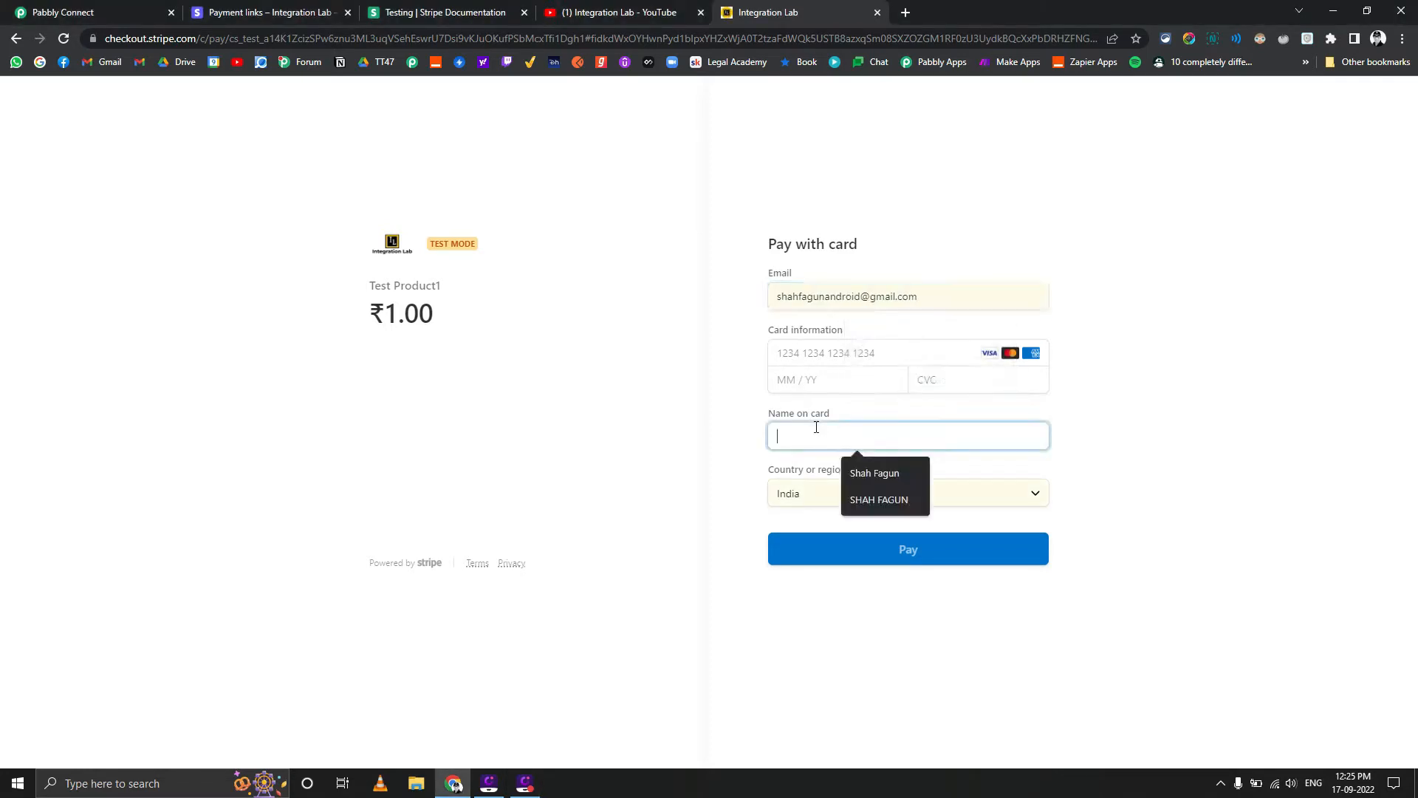
pyautogui.click(864, 472)
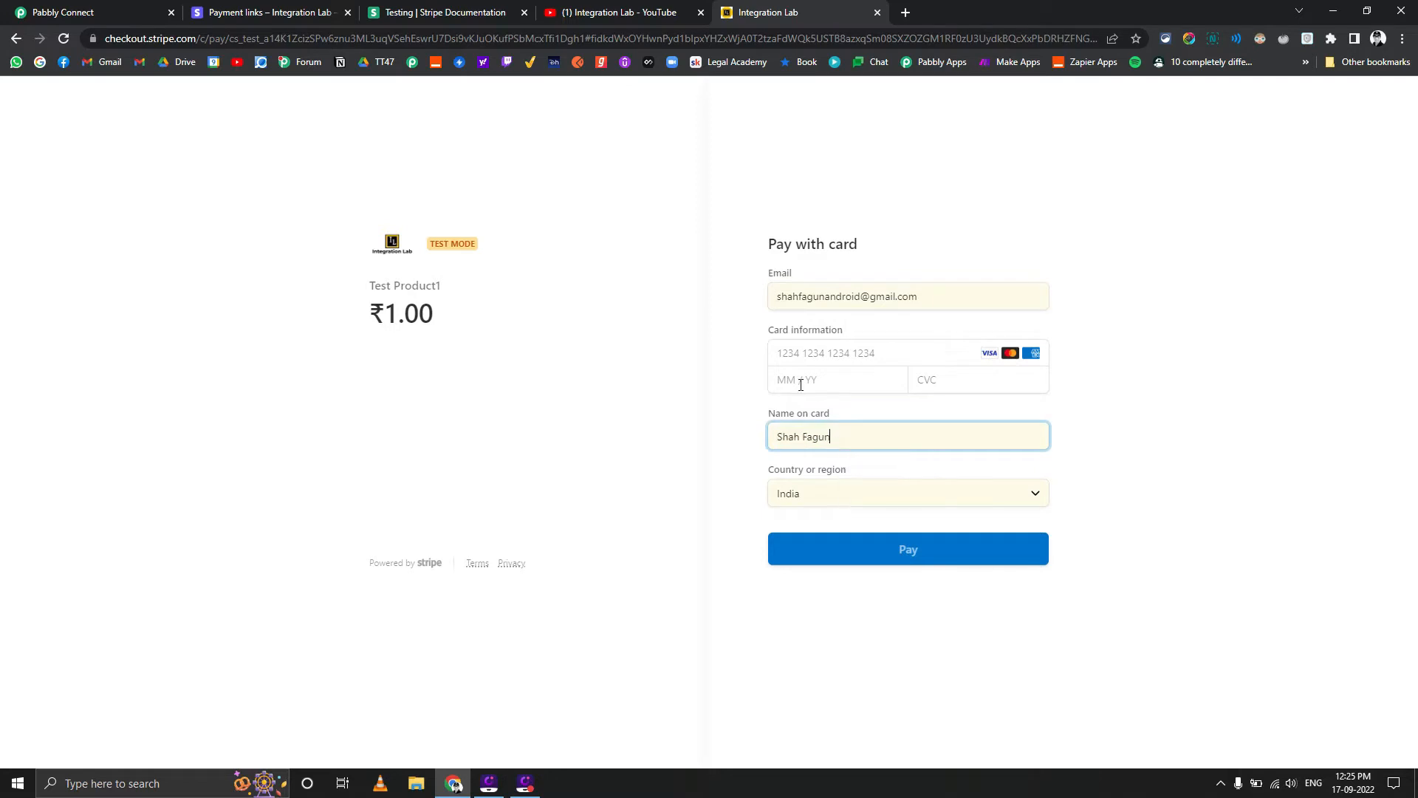
# Copy the Visa test card number from the Stripe testing documentation and paste it into the checkout's card number field
pyautogui.click(414, 7)
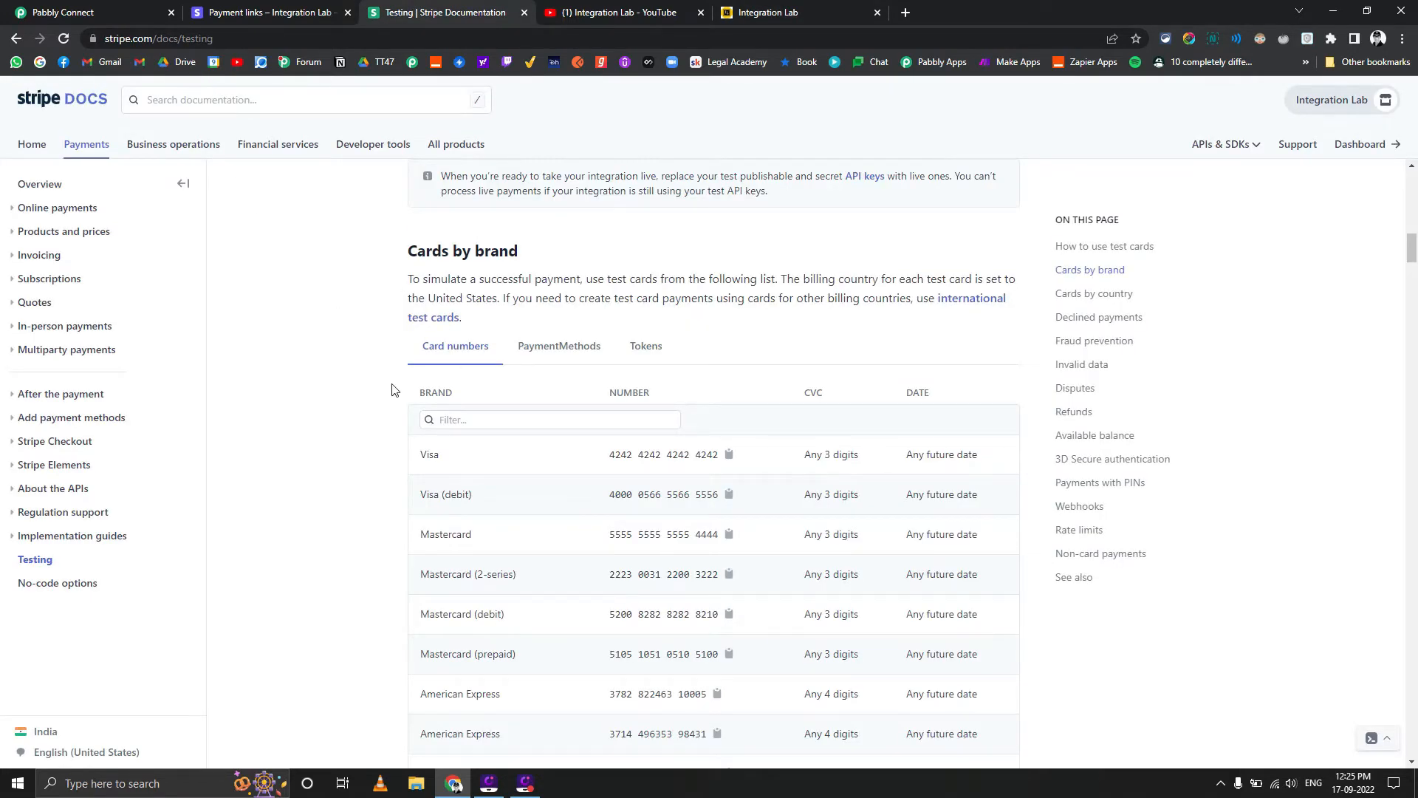
pyautogui.click(729, 456)
pyautogui.click(768, 12)
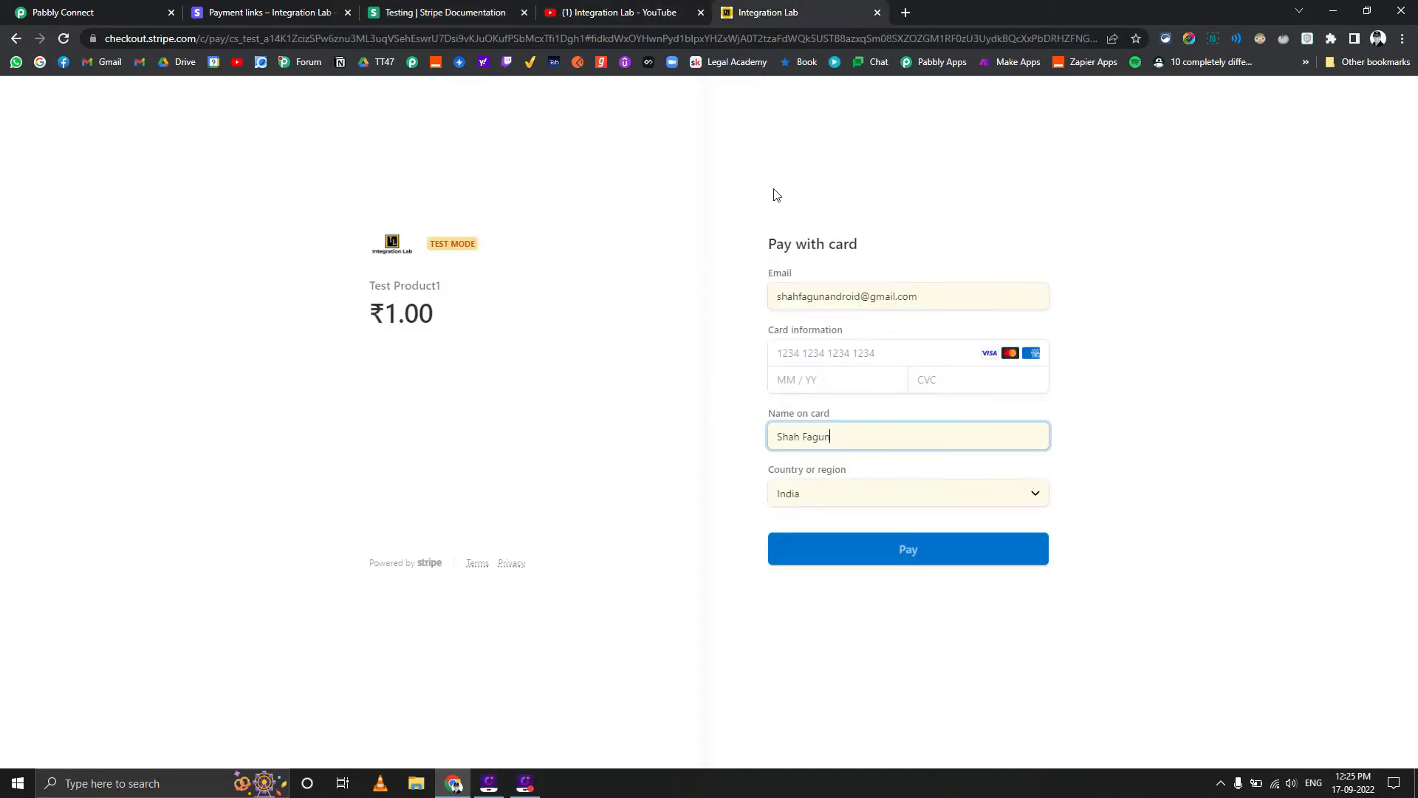
pyautogui.click(820, 358)
pyautogui.hotkey('ctrl', 'v')
# Submit the Test Product1 payment with a future card expiry date and a CVC, declining to save the card
pyautogui.click(816, 381)
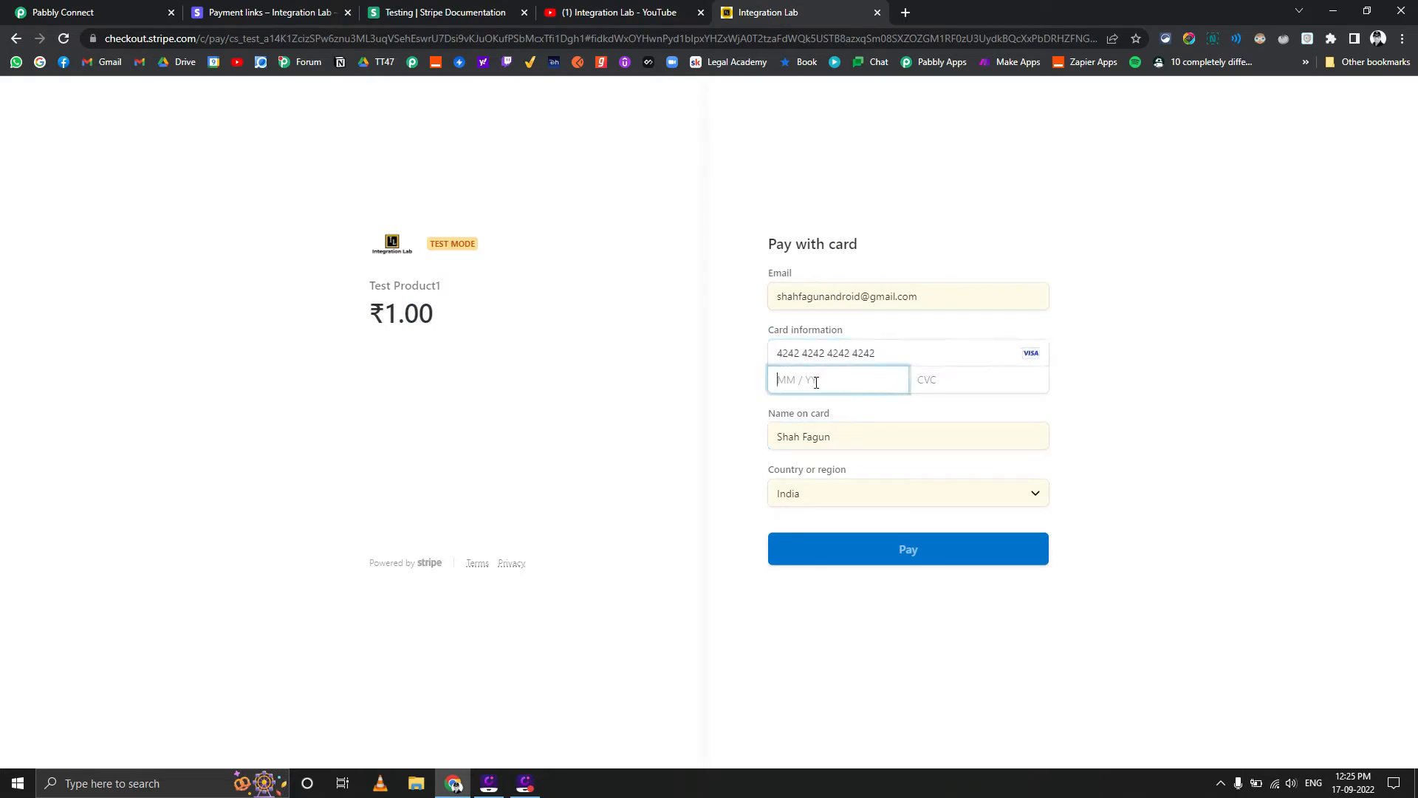
pyautogui.write('0523')
pyautogui.write('555')
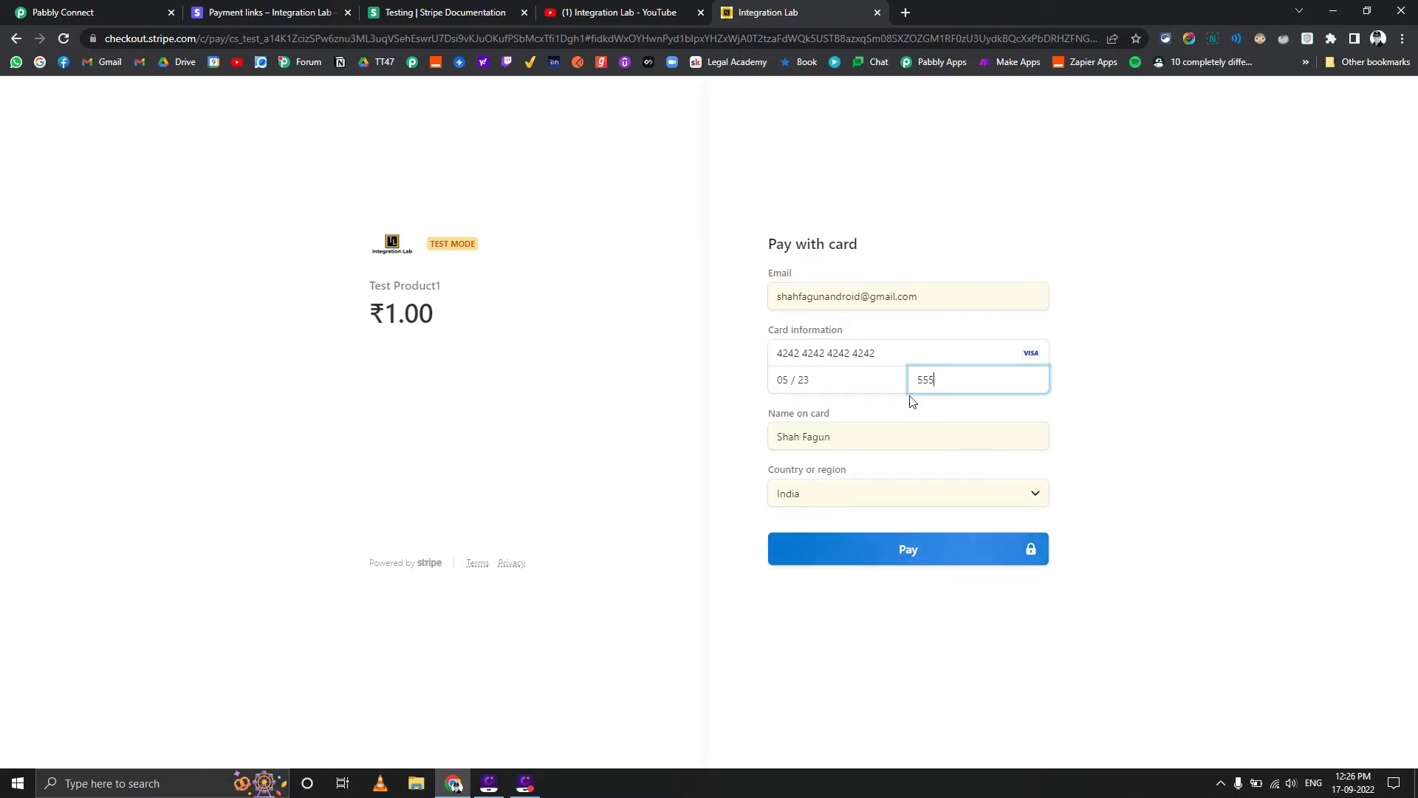
pyautogui.click(886, 551)
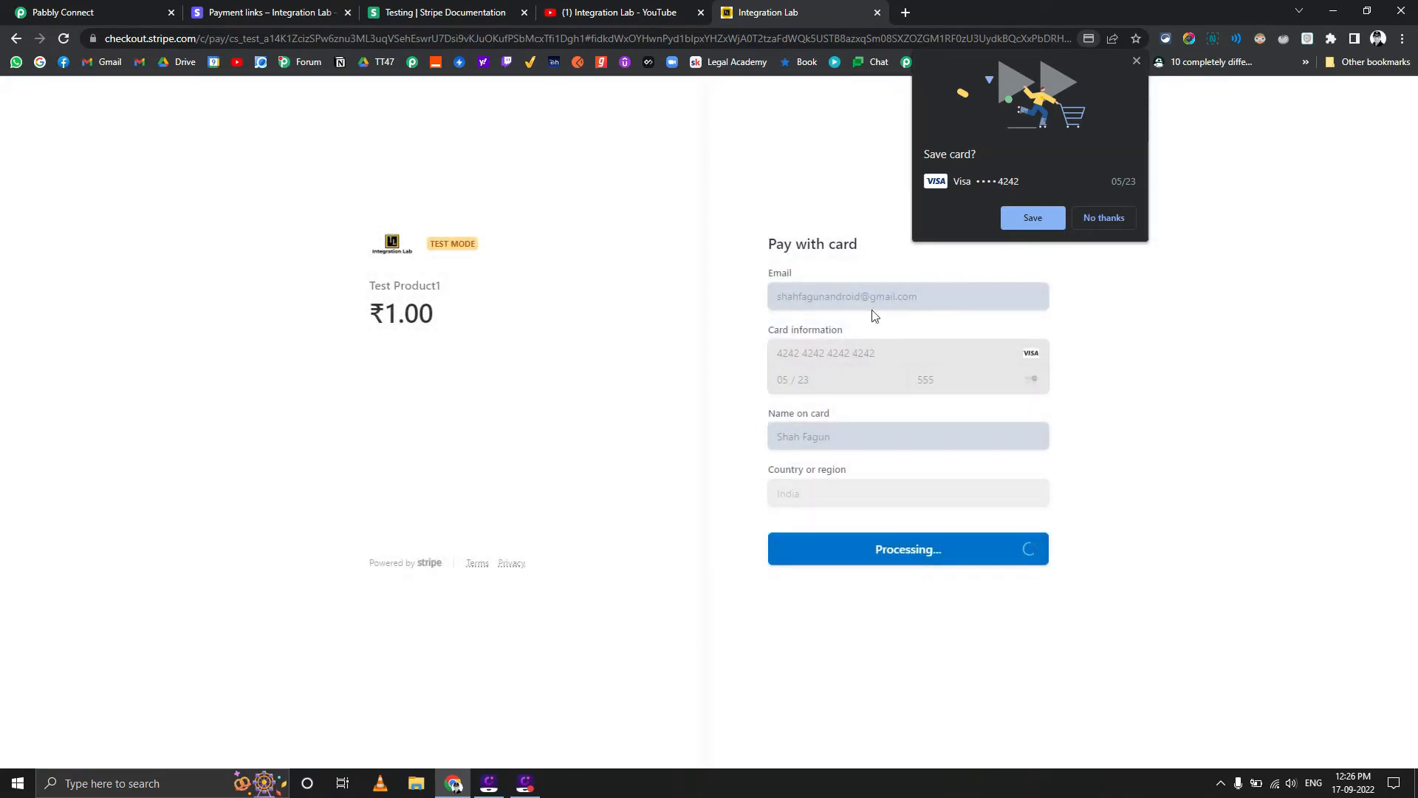
pyautogui.click(1093, 223)
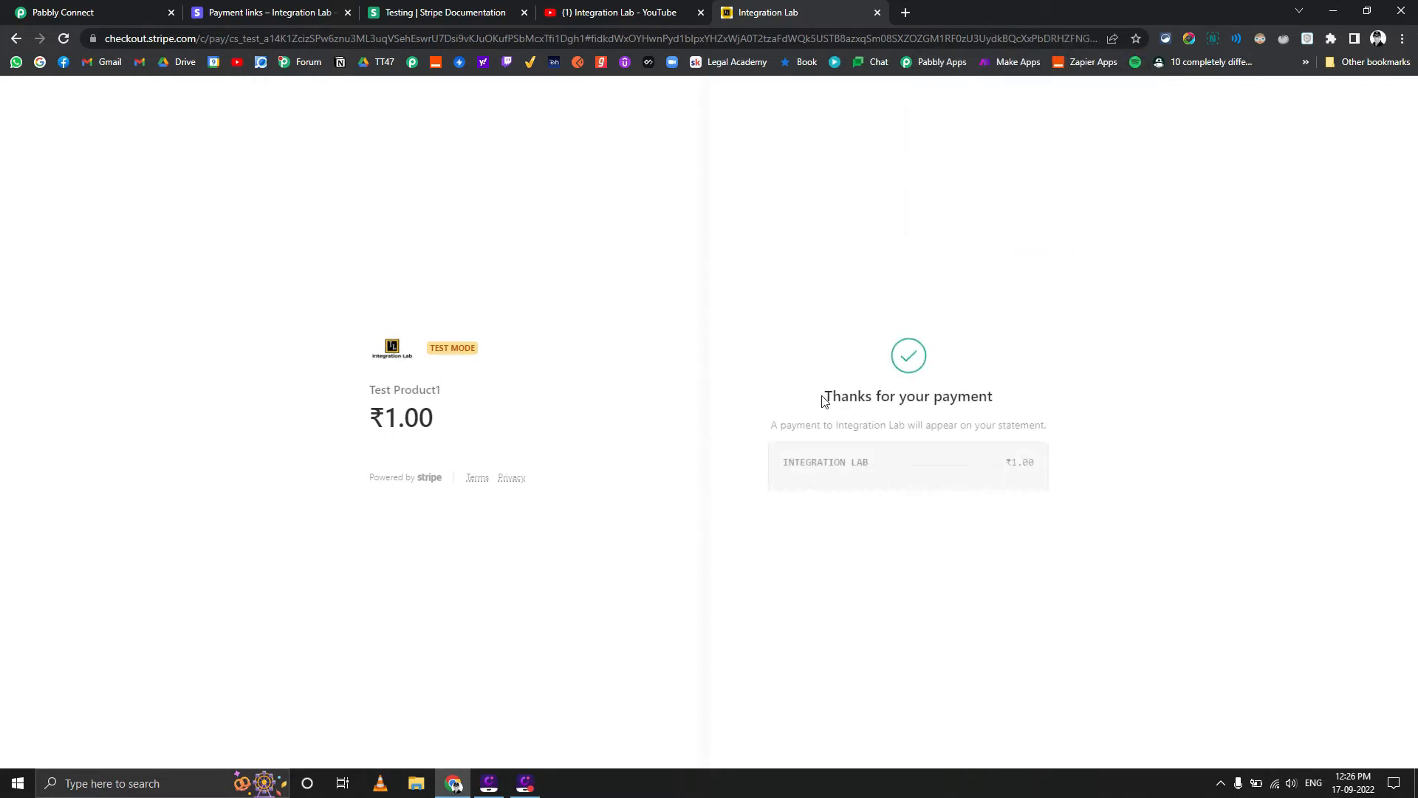
# Switch to Pabbly Connect and examine the captured webhook response, highlighting the Data Object Payment Link value
pyautogui.click(104, 13)
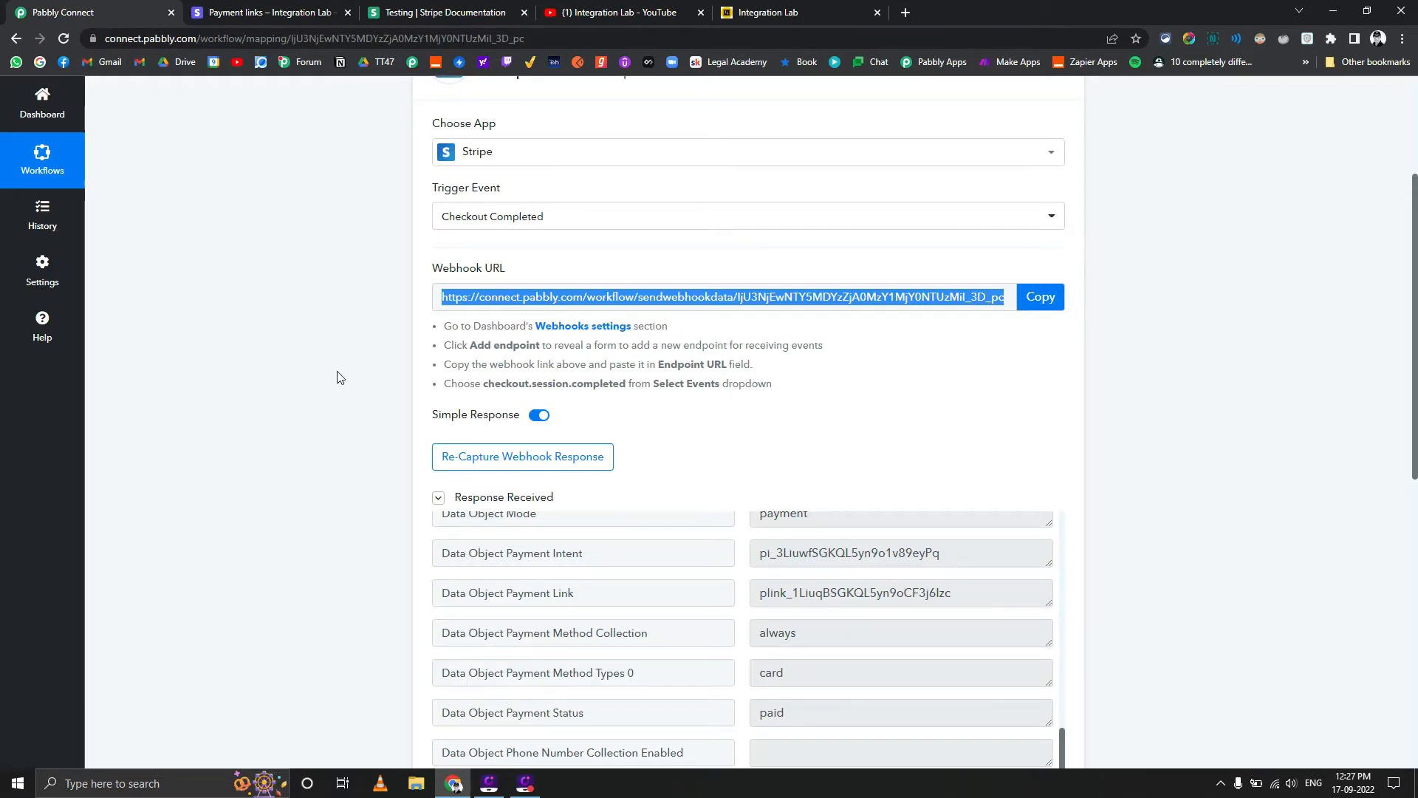
pyautogui.scroll(-2, 399, 421)
pyautogui.scroll(15, 507, 453)
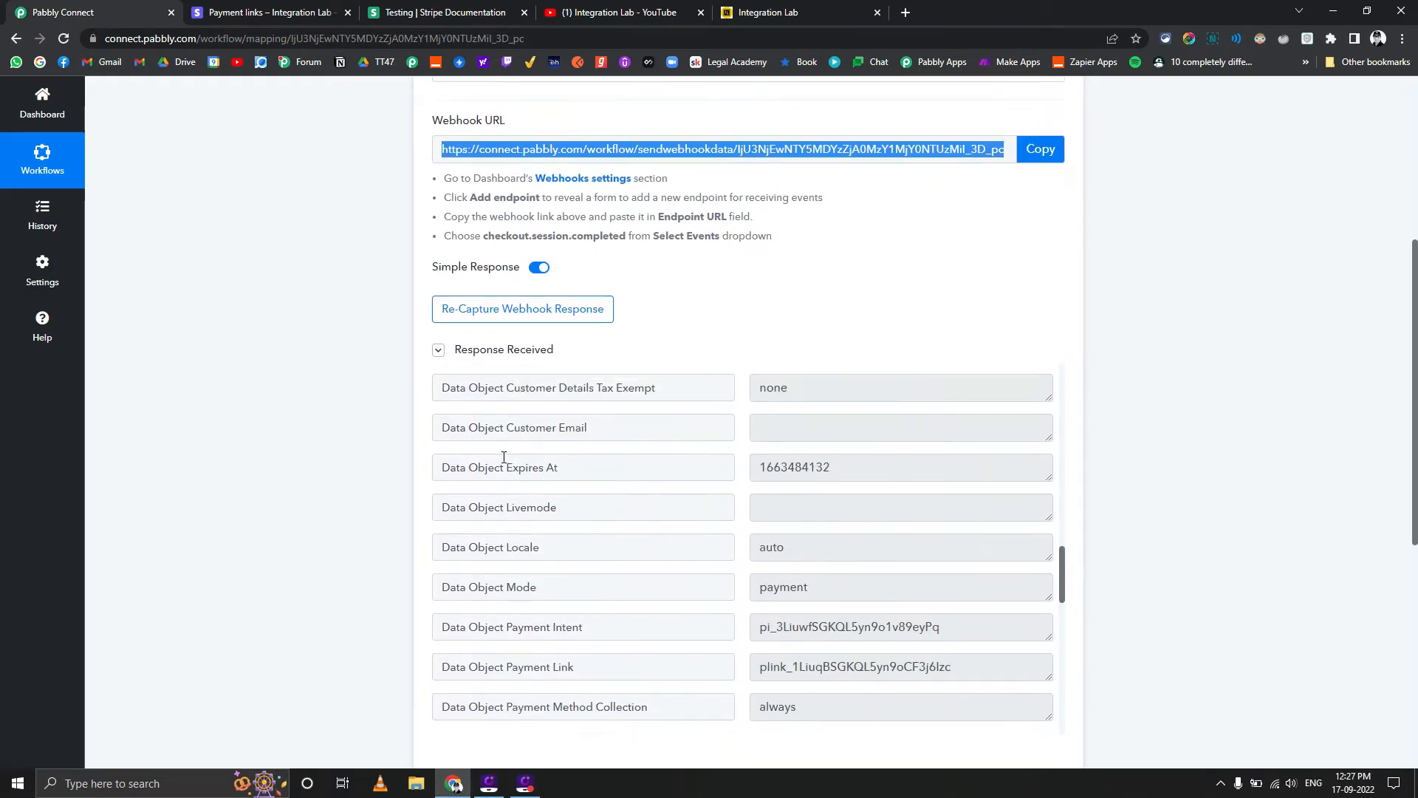
pyautogui.scroll(5, 503, 457)
pyautogui.scroll(-13, 501, 445)
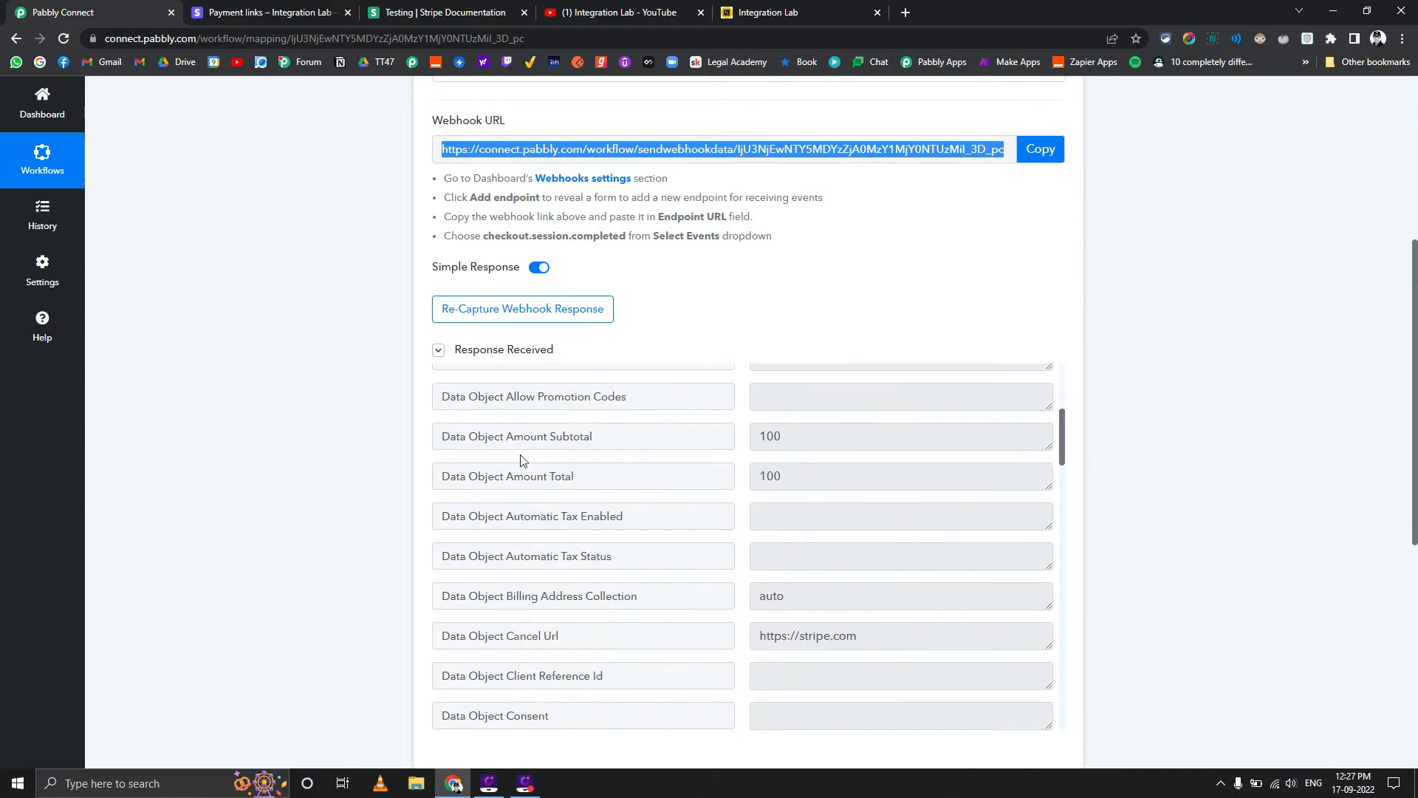
pyautogui.scroll(-3, 634, 495)
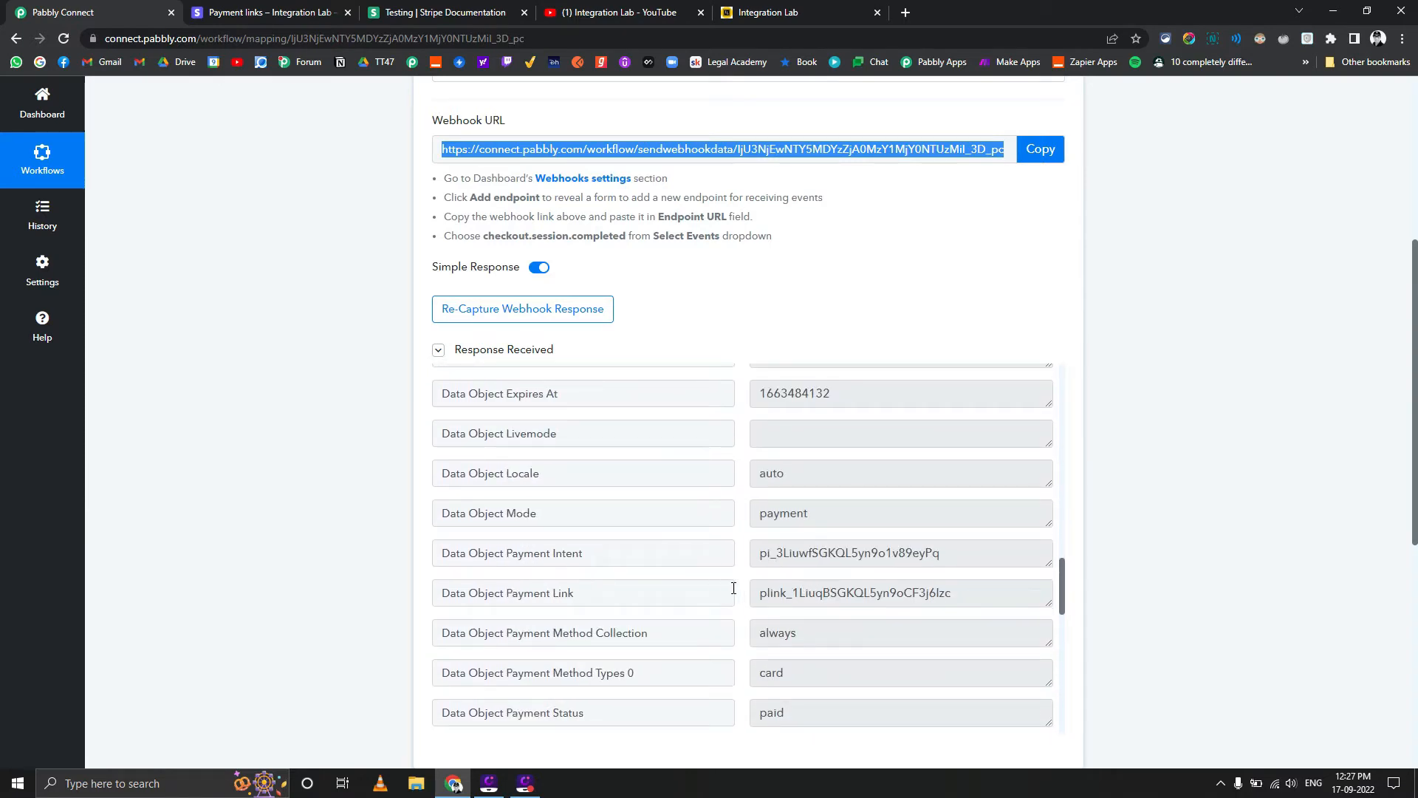
pyautogui.moveTo(759, 593); pyautogui.dragTo(996, 597)
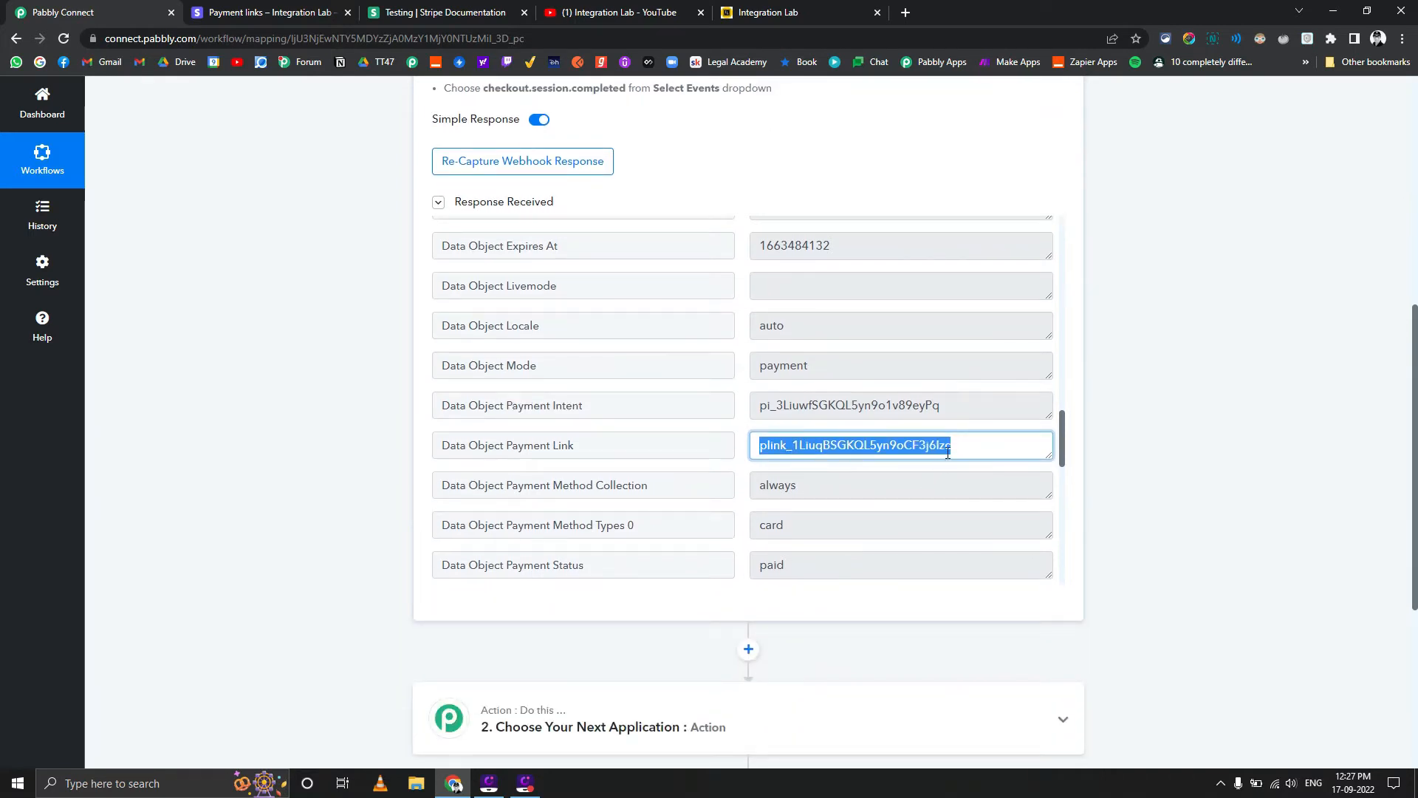
# Review the Stripe Checkout Completed trigger's setup together with the payment fields in its received response
pyautogui.click(957, 447)
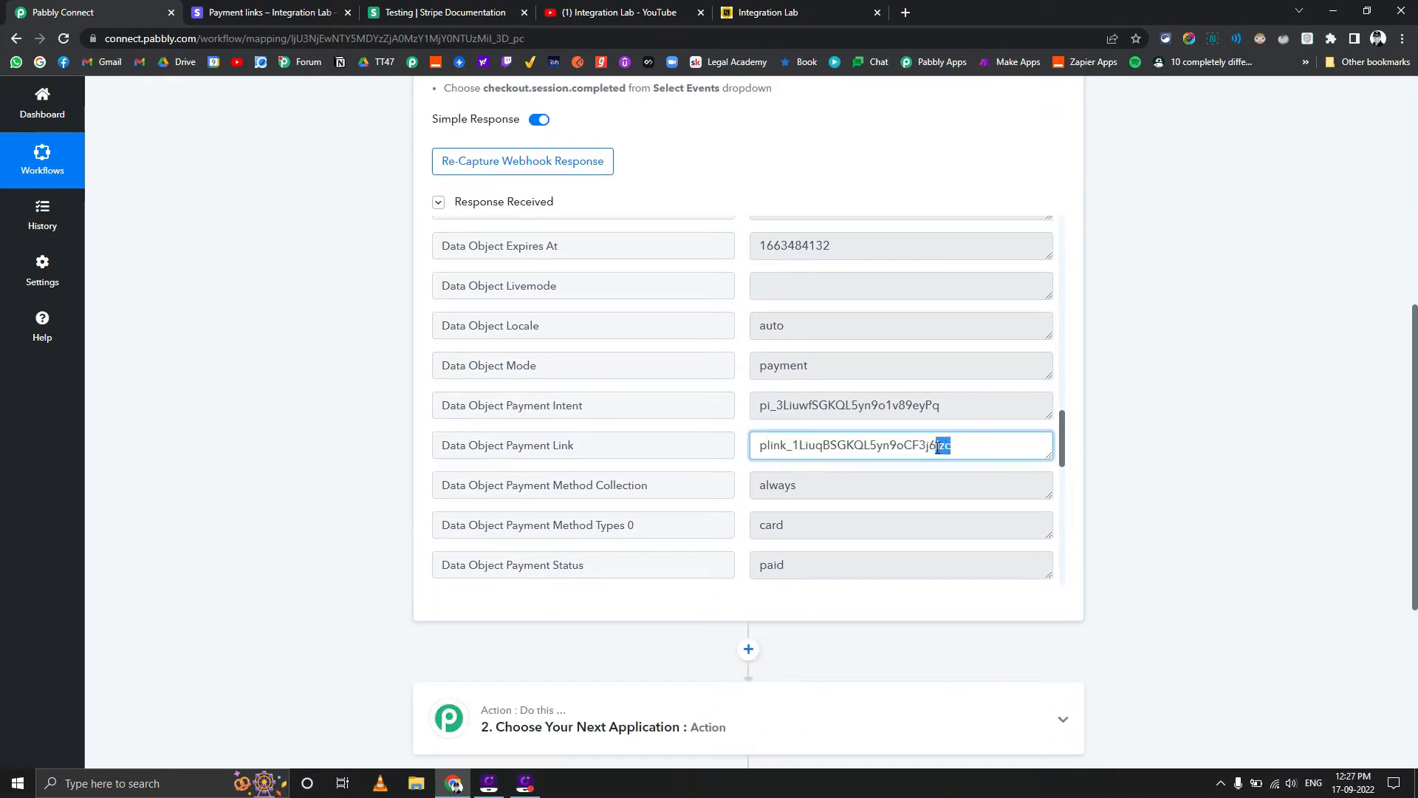
pyautogui.scroll(-2, 330, 485)
pyautogui.click(328, 485)
pyautogui.scroll(2, 331, 488)
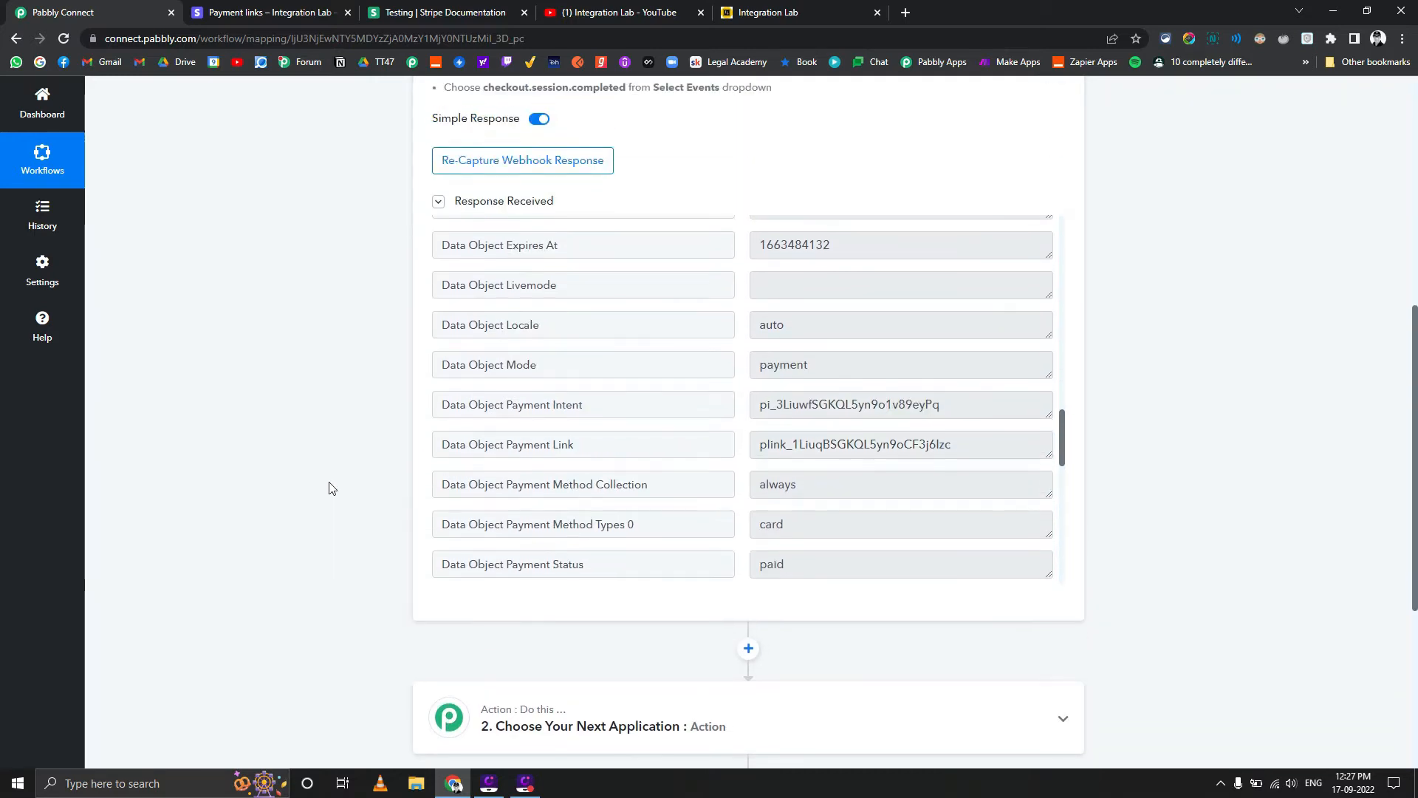
pyautogui.scroll(1, 330, 488)
pyautogui.scroll(-4, 330, 487)
pyautogui.scroll(4, 330, 488)
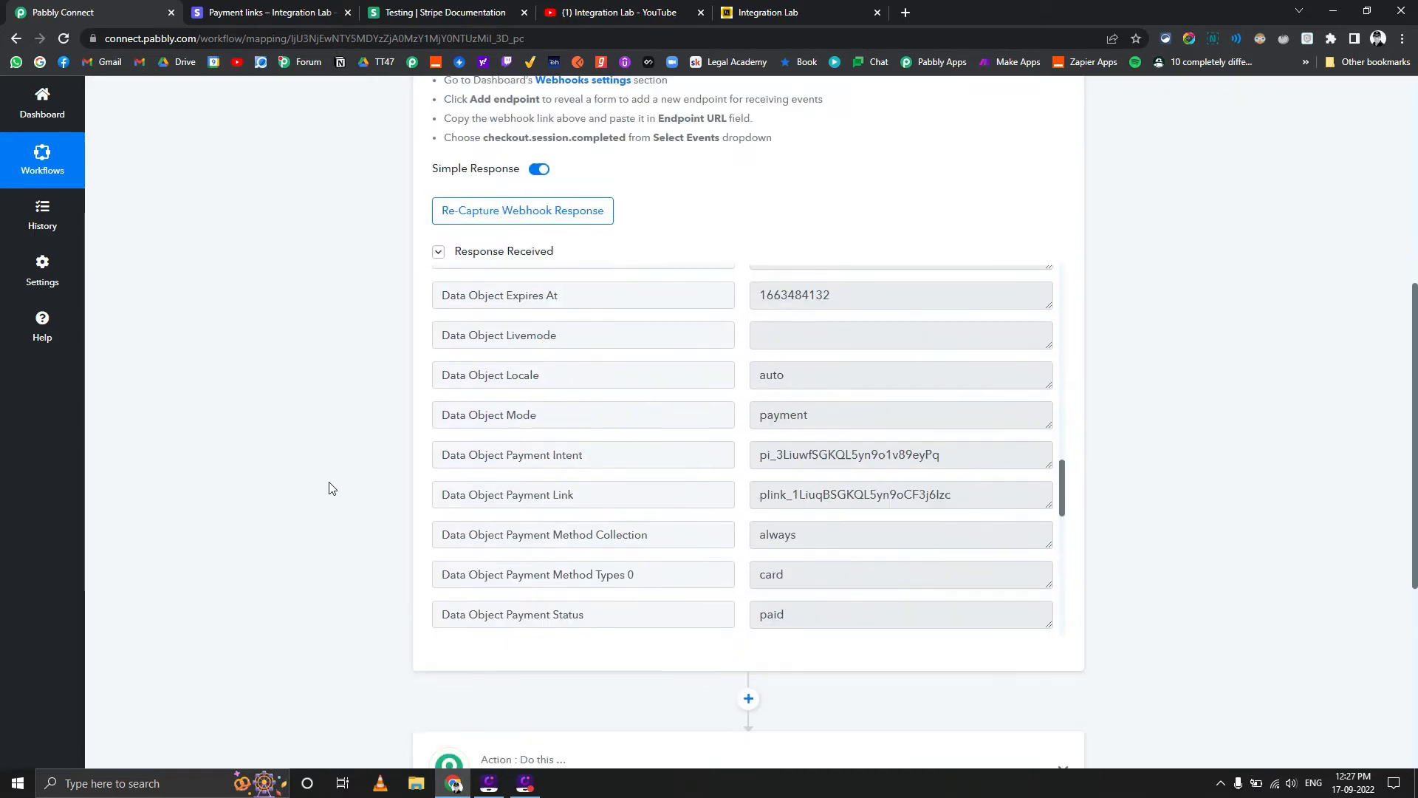
pyautogui.scroll(4, 329, 488)
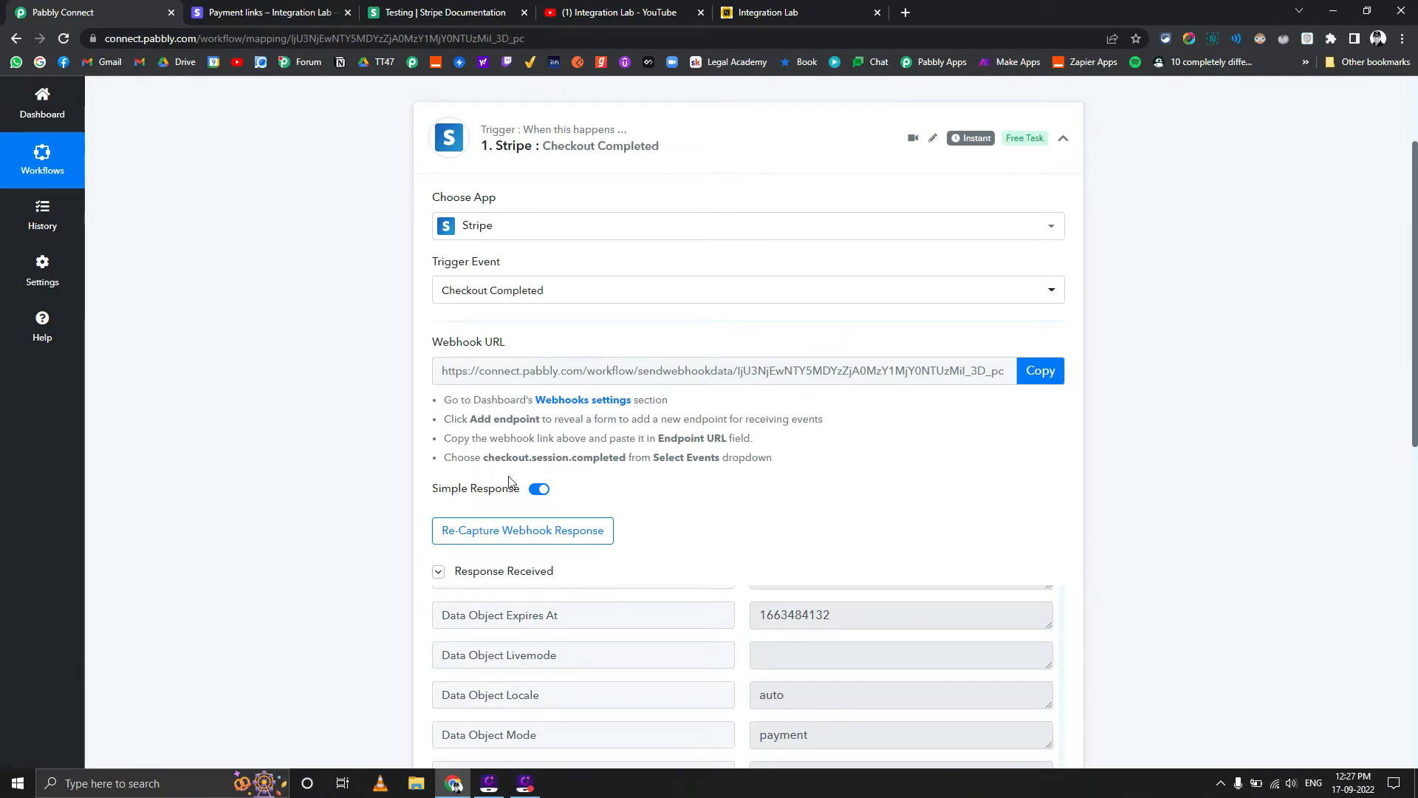
pyautogui.scroll(-9, 339, 469)
pyautogui.scroll(4, 339, 470)
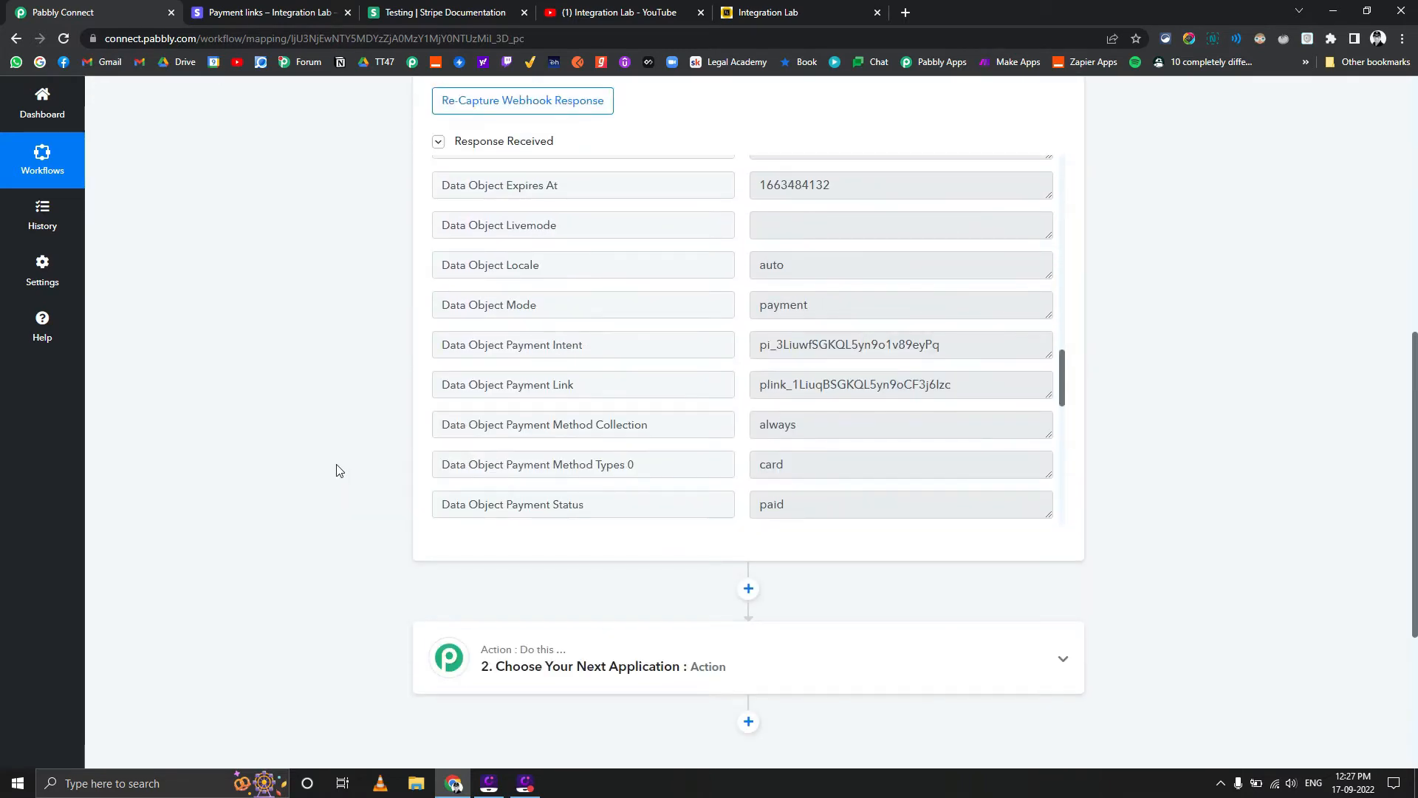
# Set the workflow's second step to the Stripe app with the Retrieve an Event action event
pyautogui.scroll(-4, 337, 470)
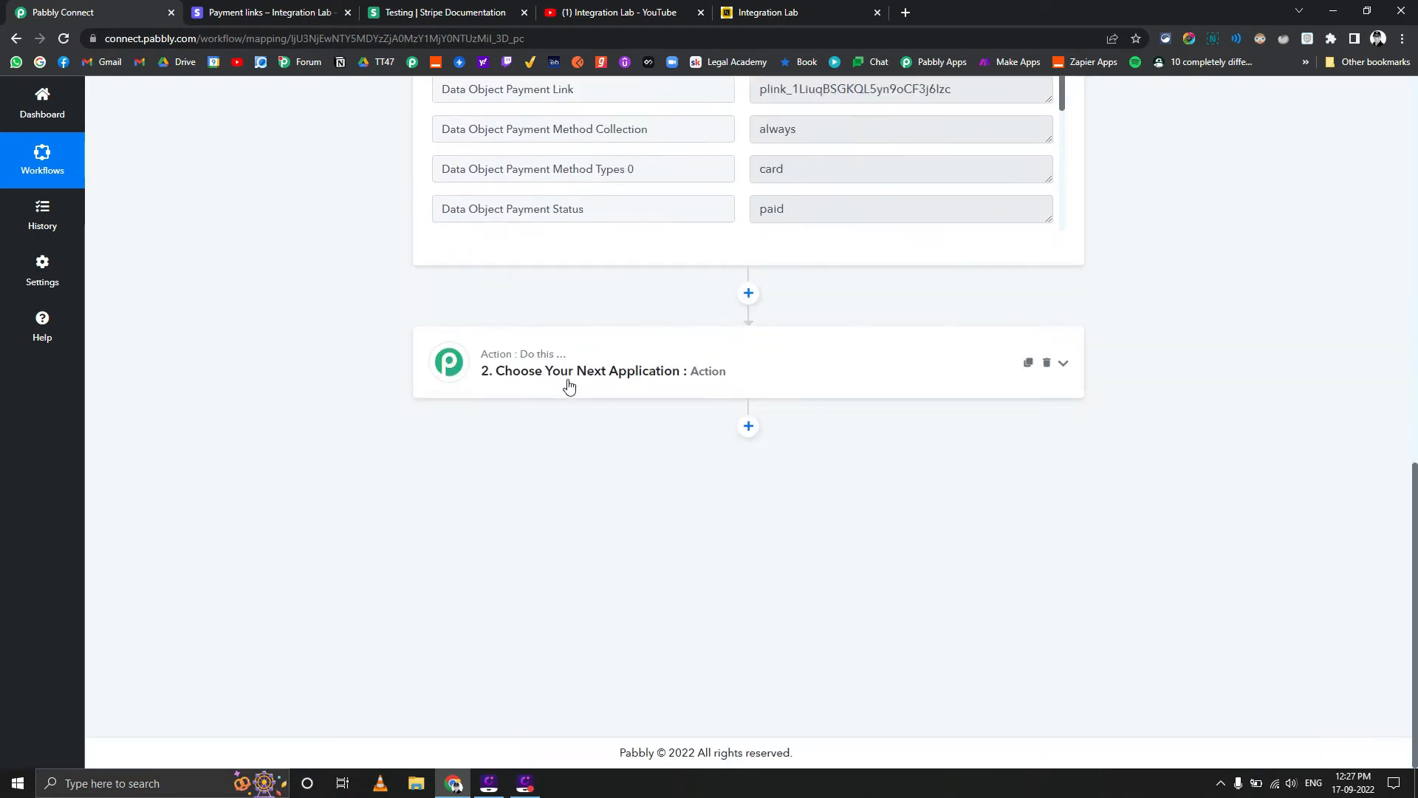
pyautogui.click(569, 386)
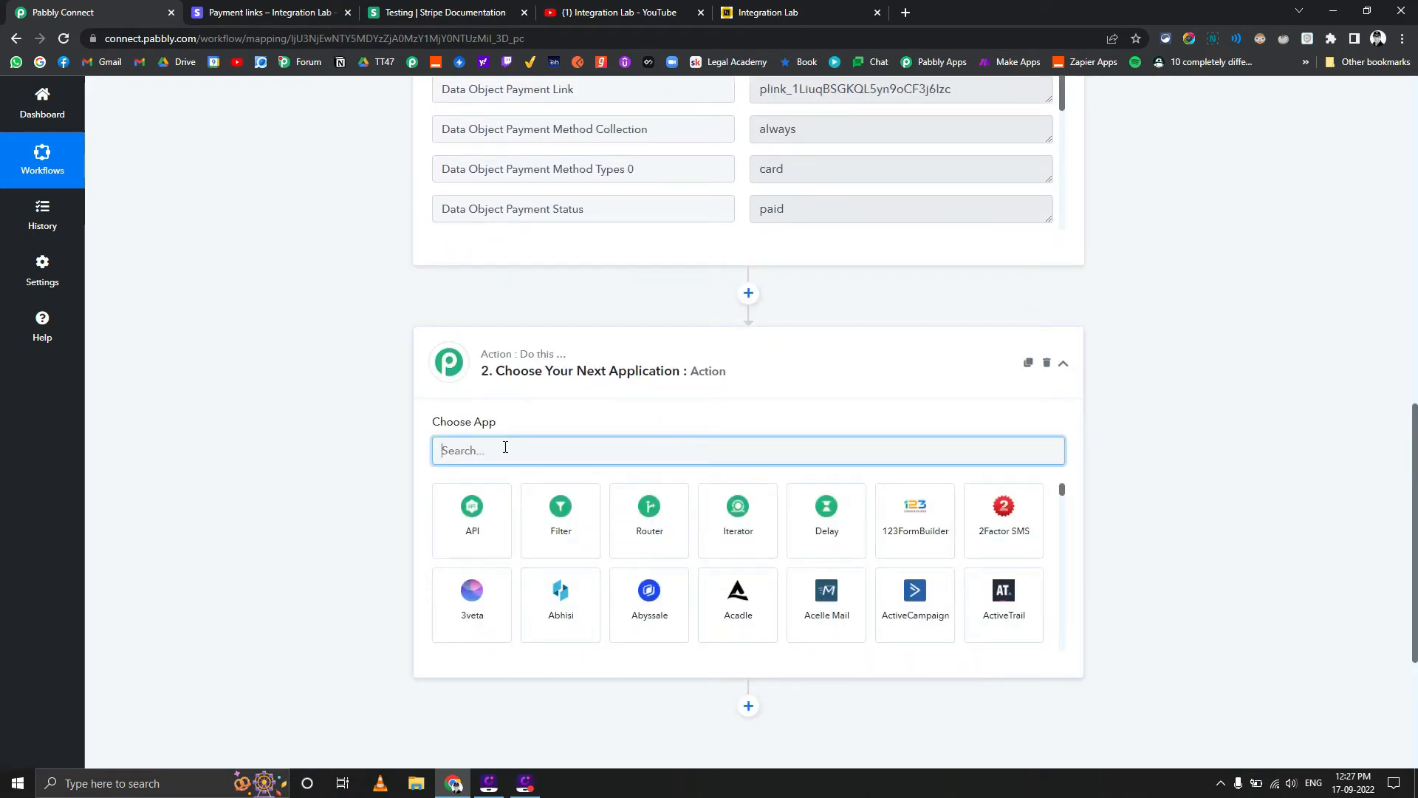
pyautogui.write('stri')
pyautogui.click(473, 520)
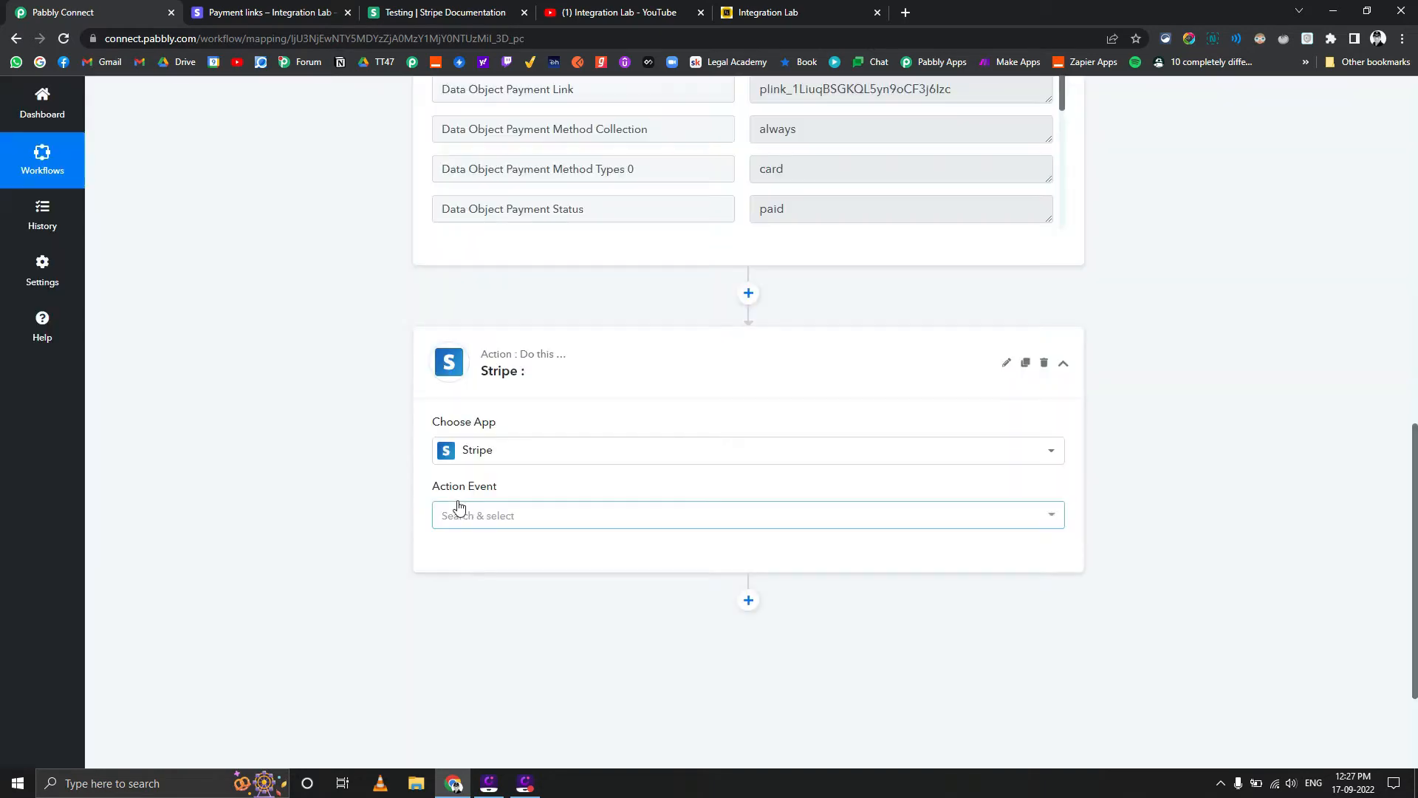
pyautogui.click(467, 517)
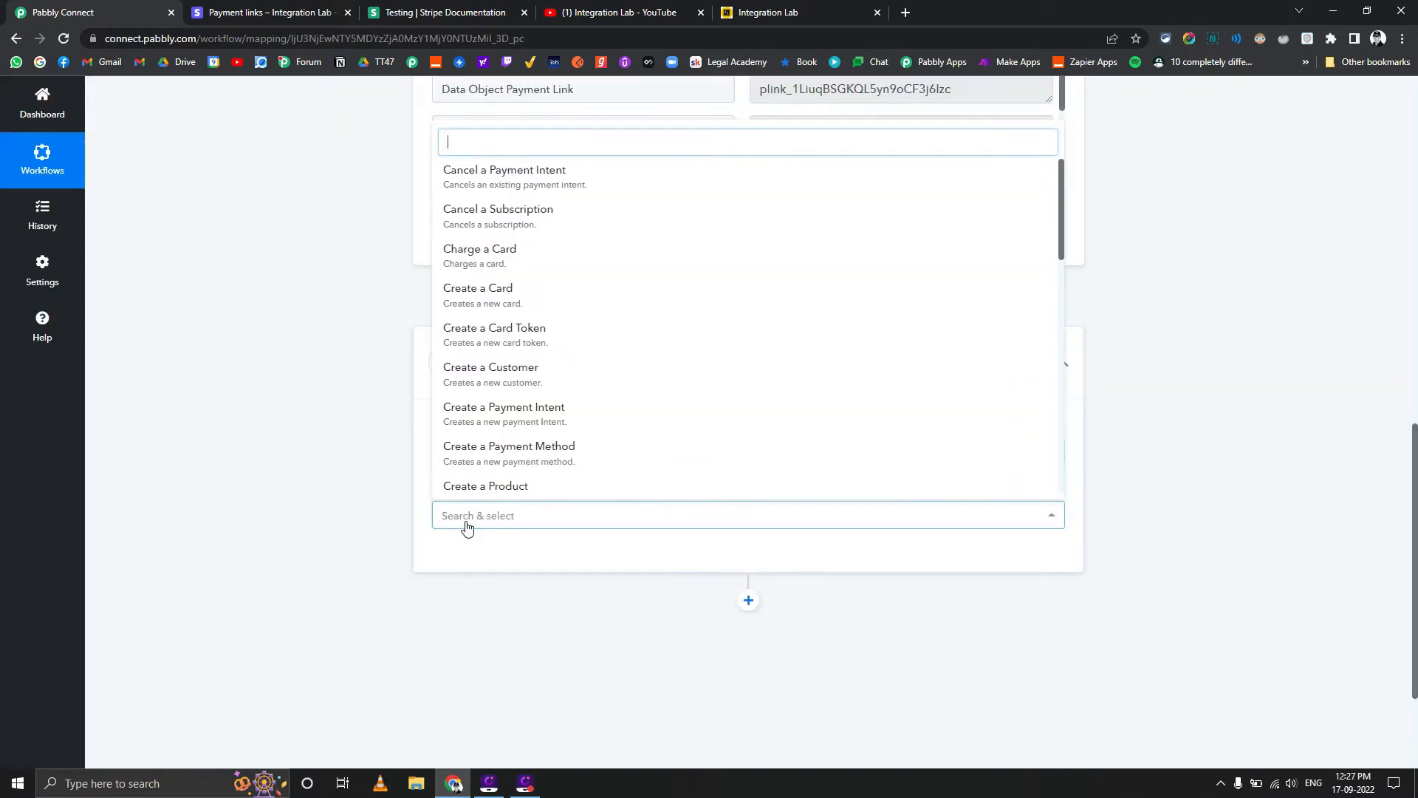
pyautogui.write('eve')
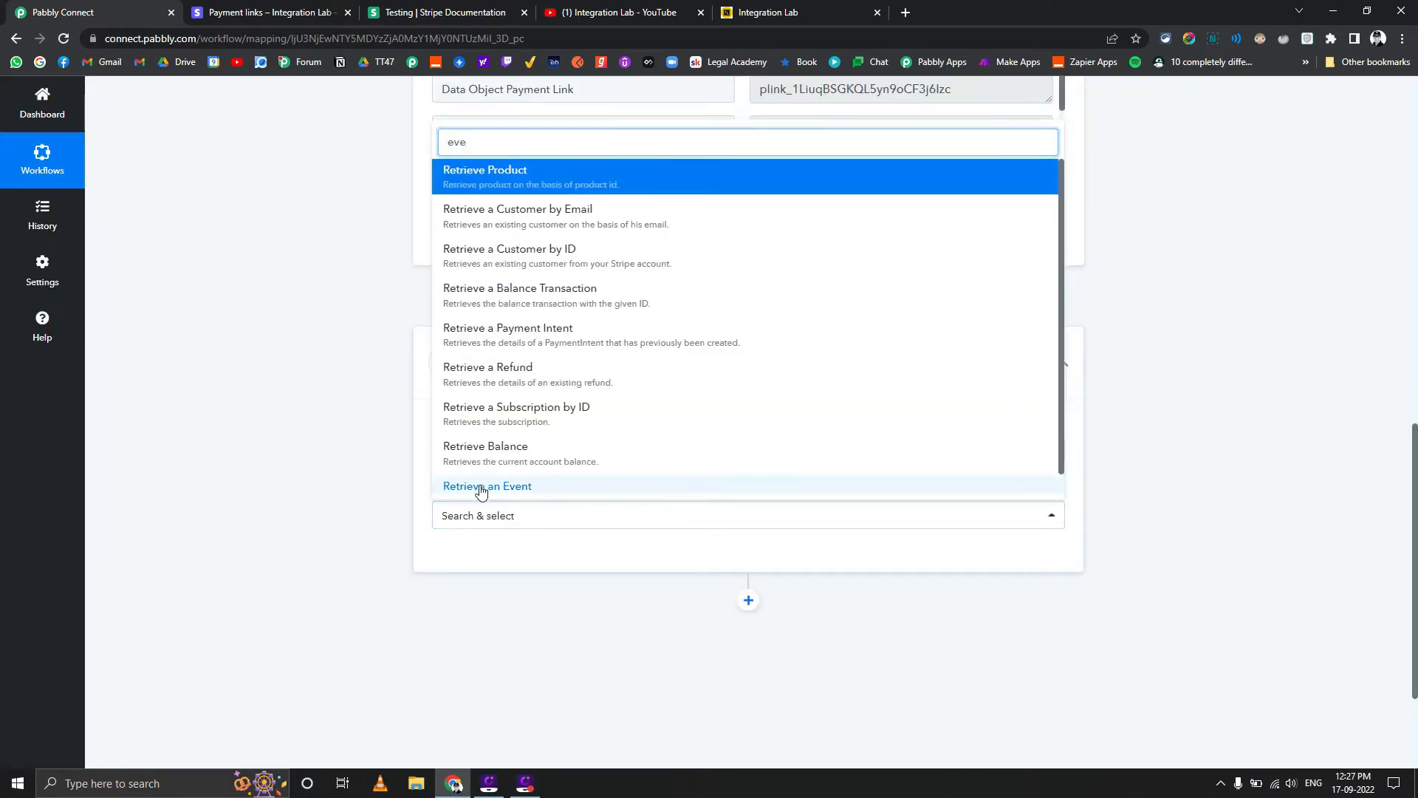
pyautogui.click(481, 486)
# Replace the action step's Stripe app with Router by Pabbly
pyautogui.scroll(15, 360, 486)
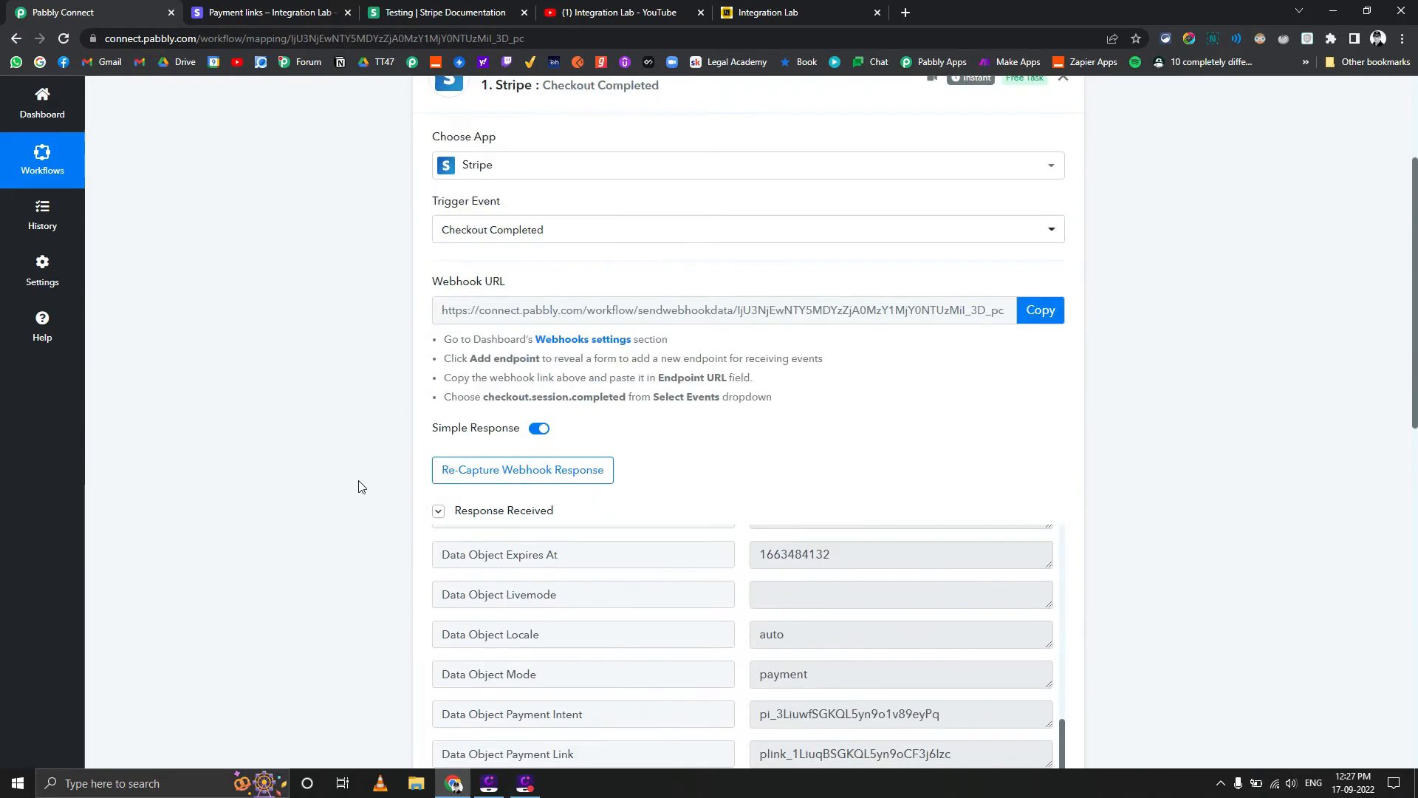
pyautogui.scroll(-4, 649, 438)
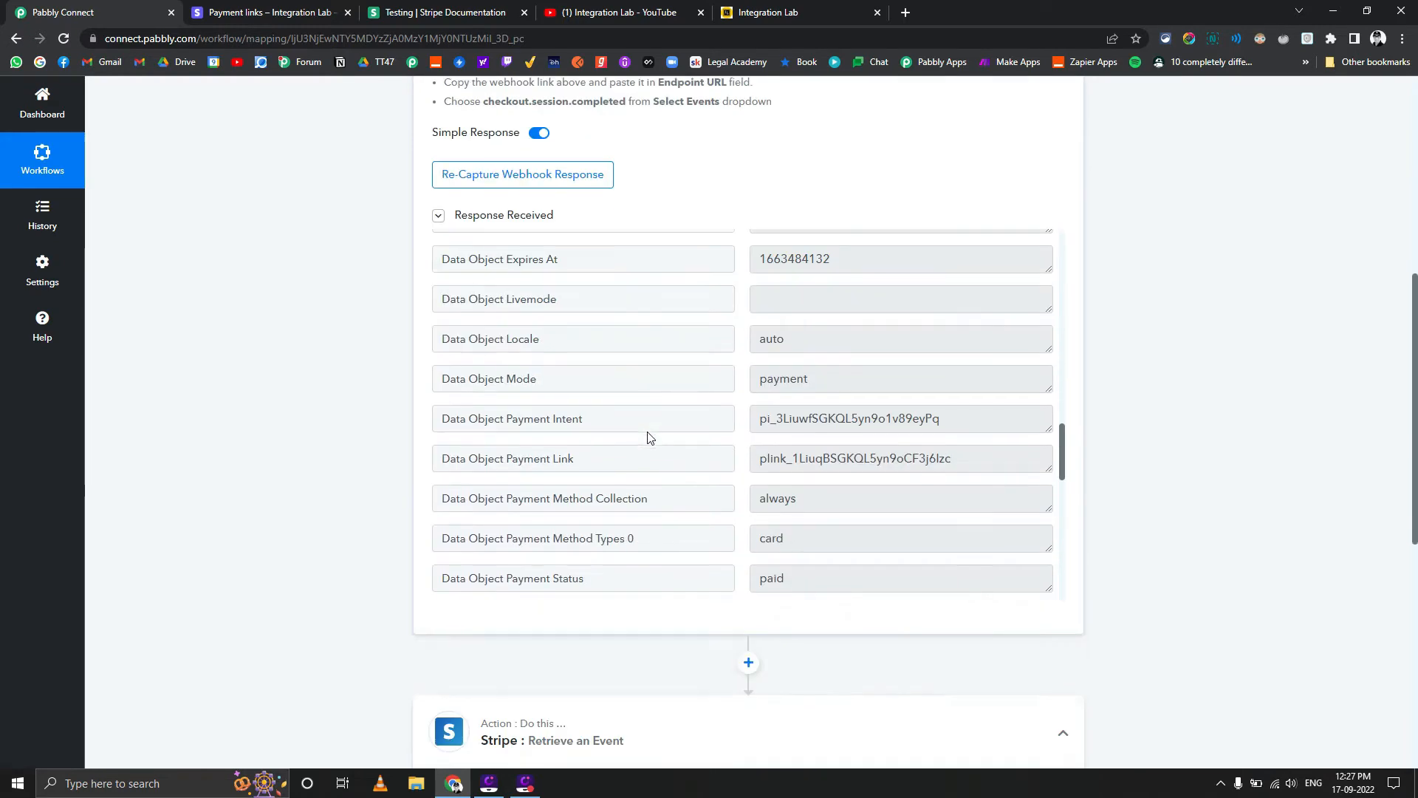
pyautogui.scroll(-3, 343, 563)
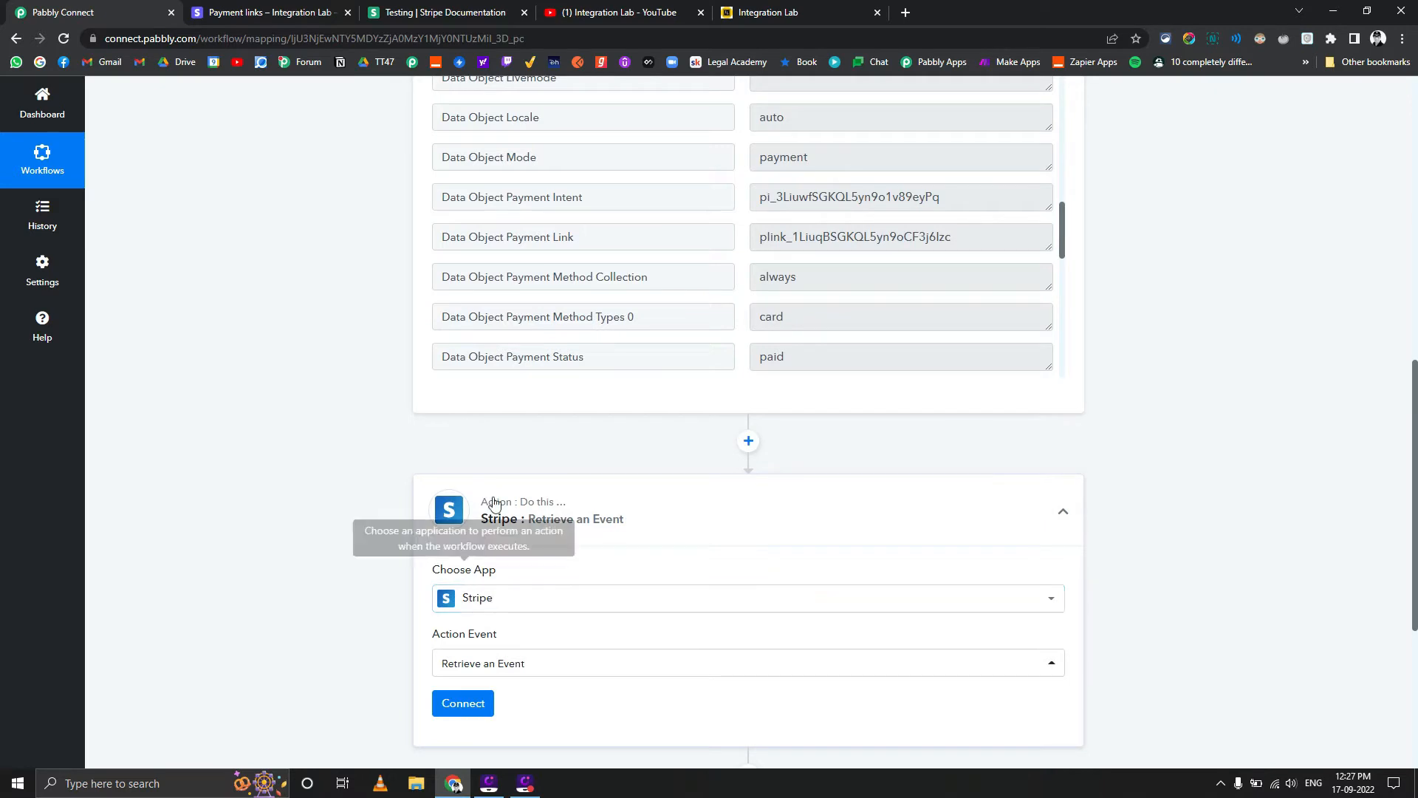
pyautogui.click(490, 608)
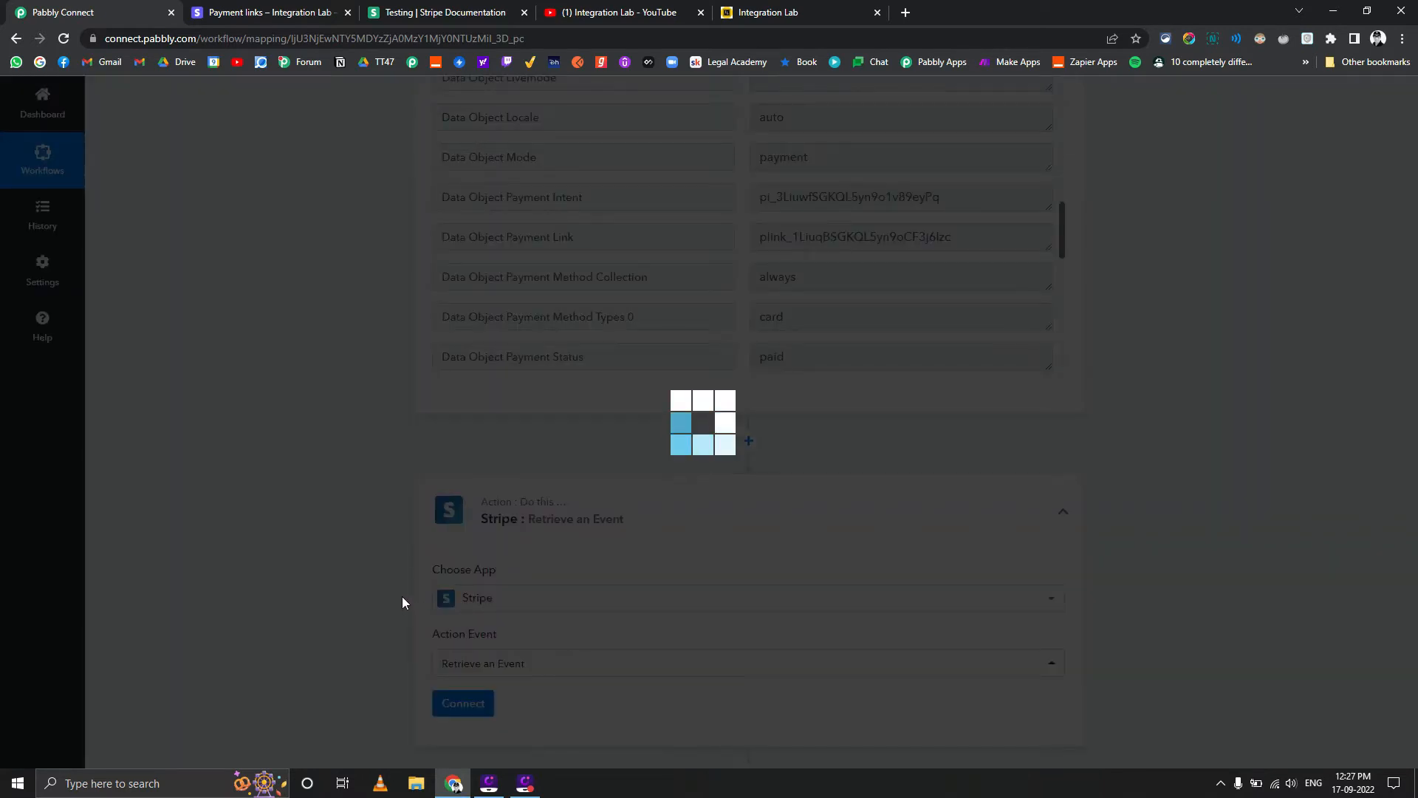
pyautogui.write('rou')
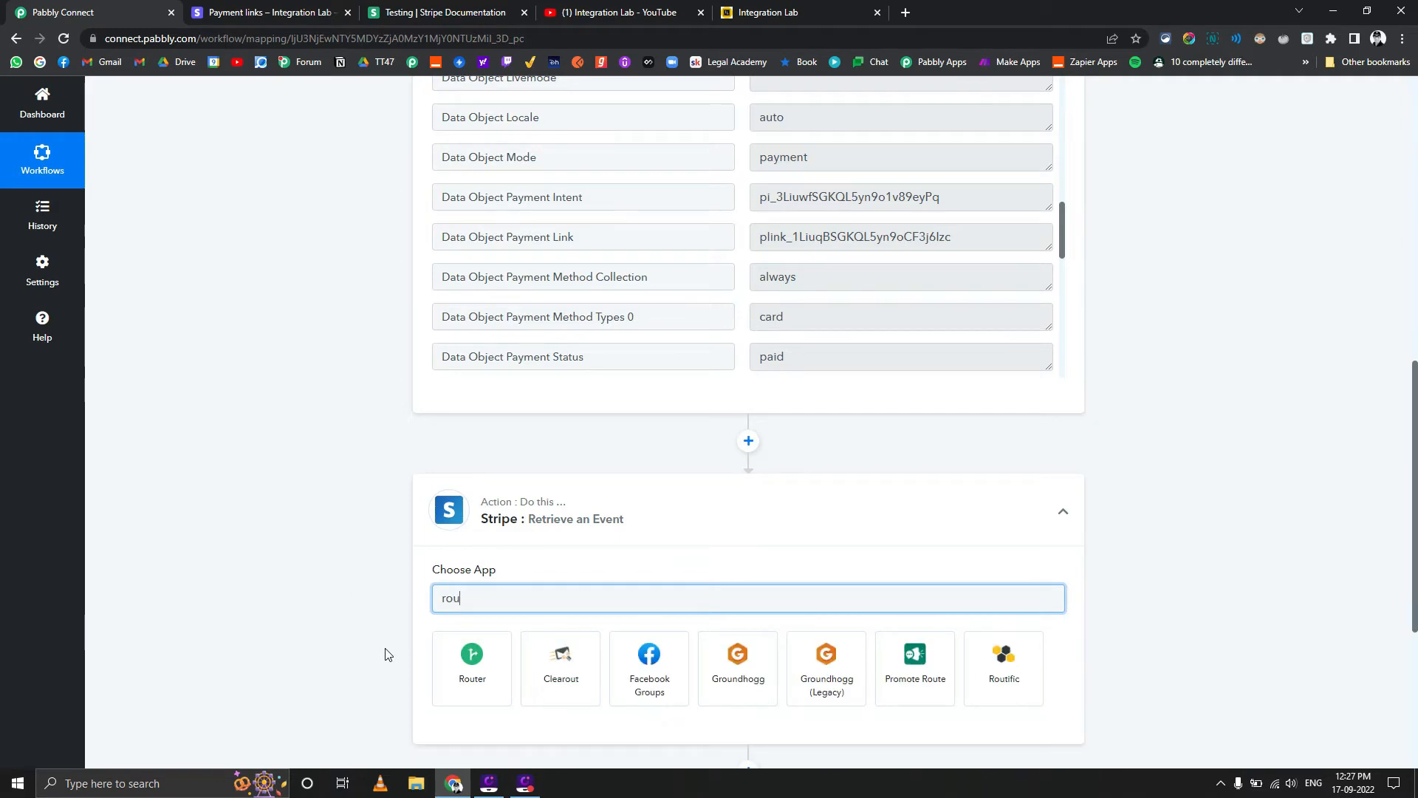
pyautogui.click(477, 665)
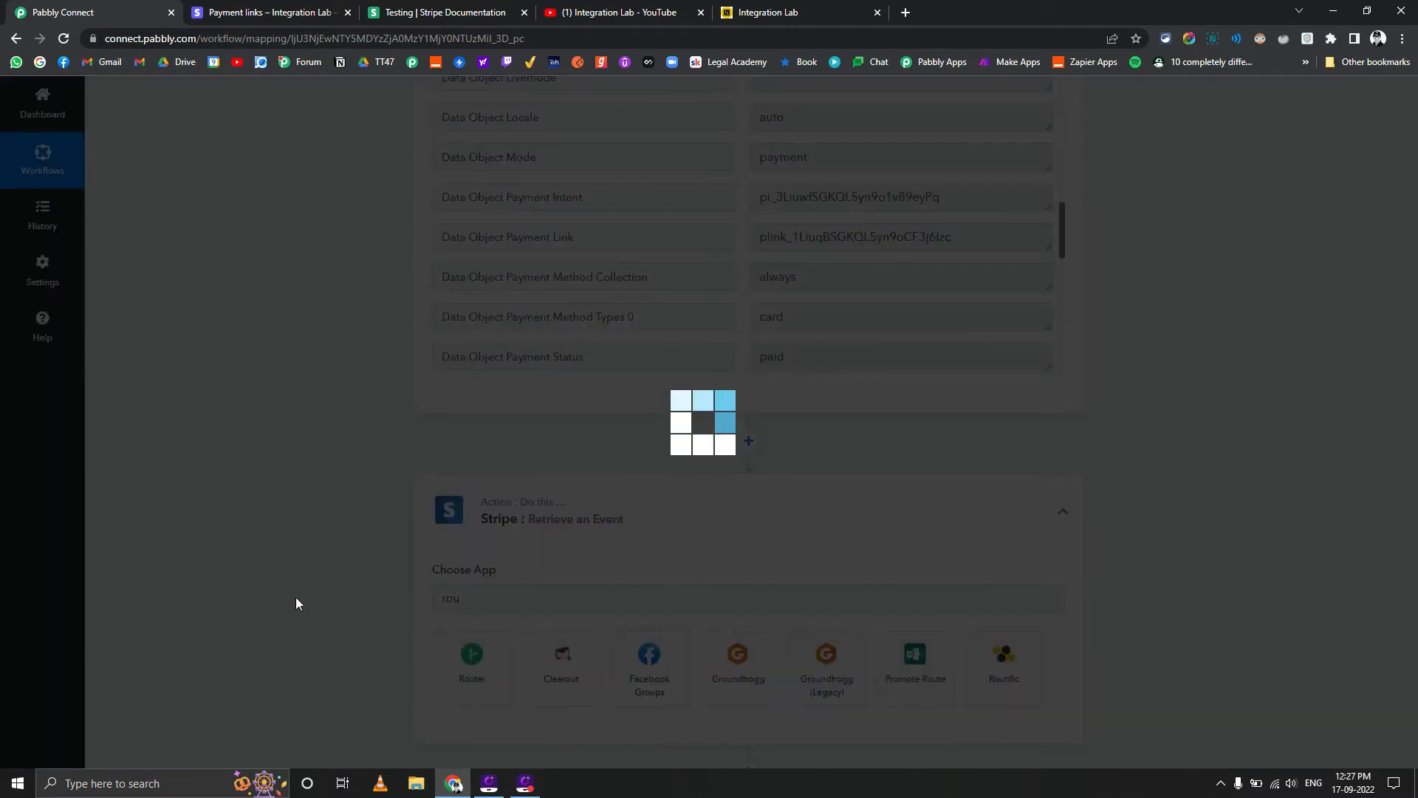
pyautogui.scroll(-1, 304, 585)
pyautogui.scroll(1, 304, 584)
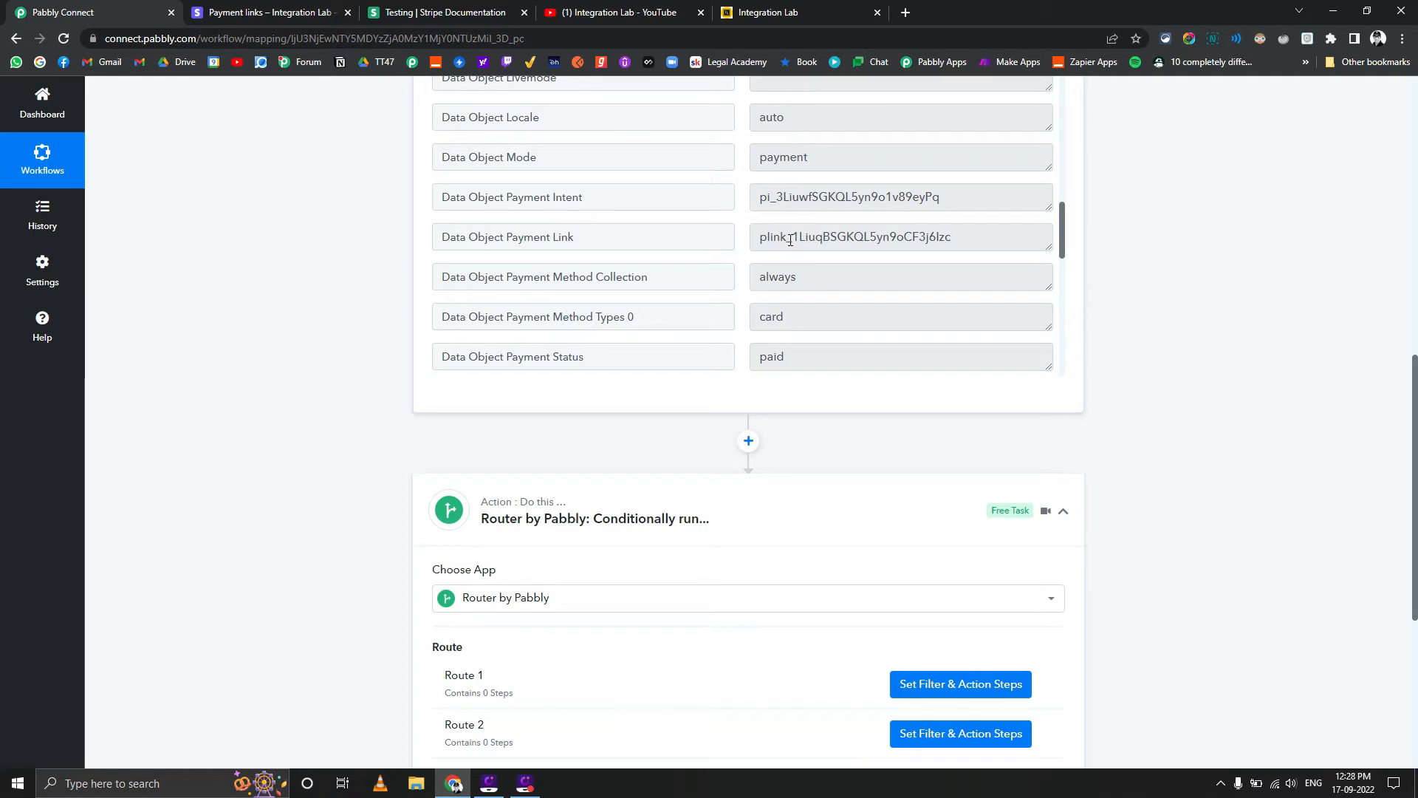
# Copy the Test Product1 payment link URL from Stripe into a new tab's address to compare its ending with the captured Payment Link value
pyautogui.moveTo(966, 234); pyautogui.dragTo(937, 236)
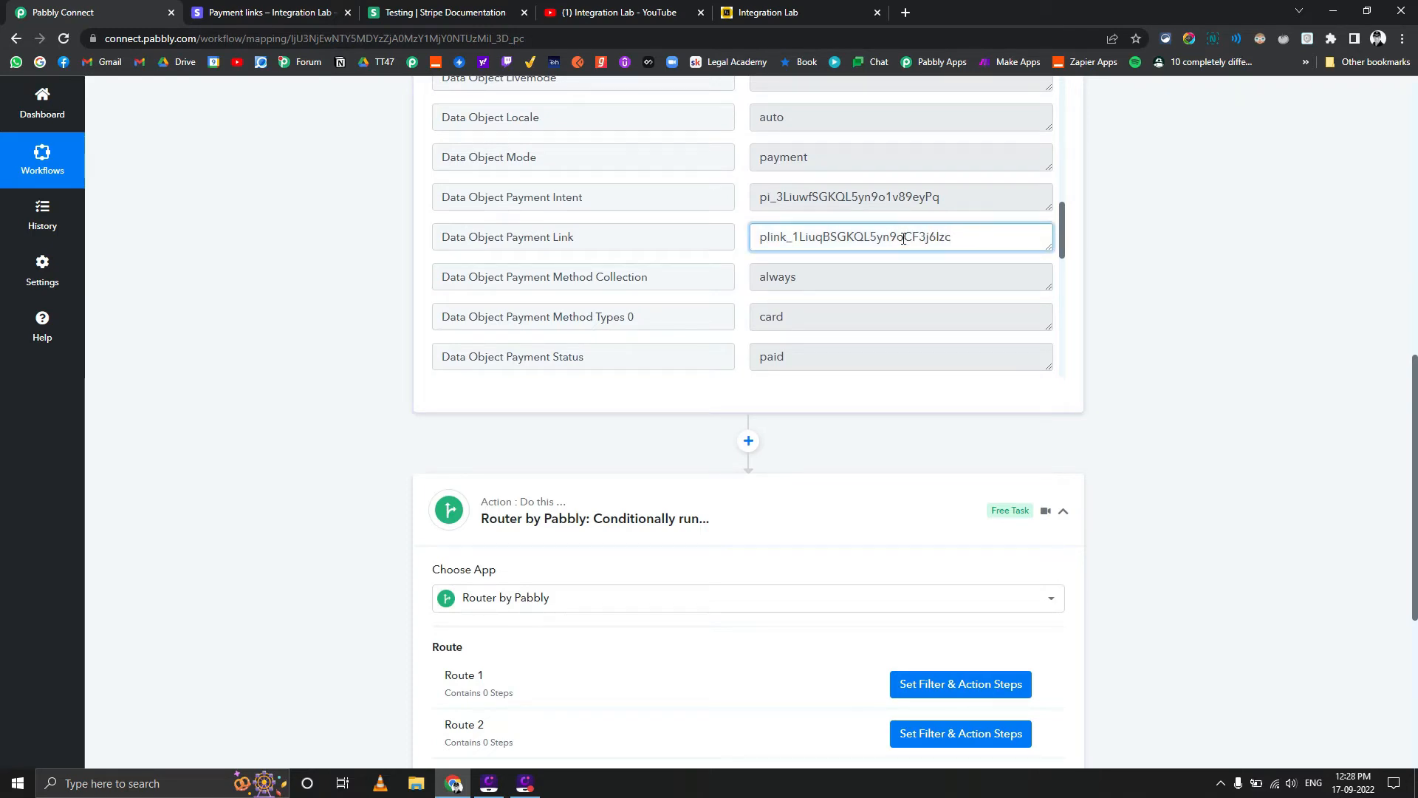
pyautogui.moveTo(929, 227); pyautogui.dragTo(716, 226)
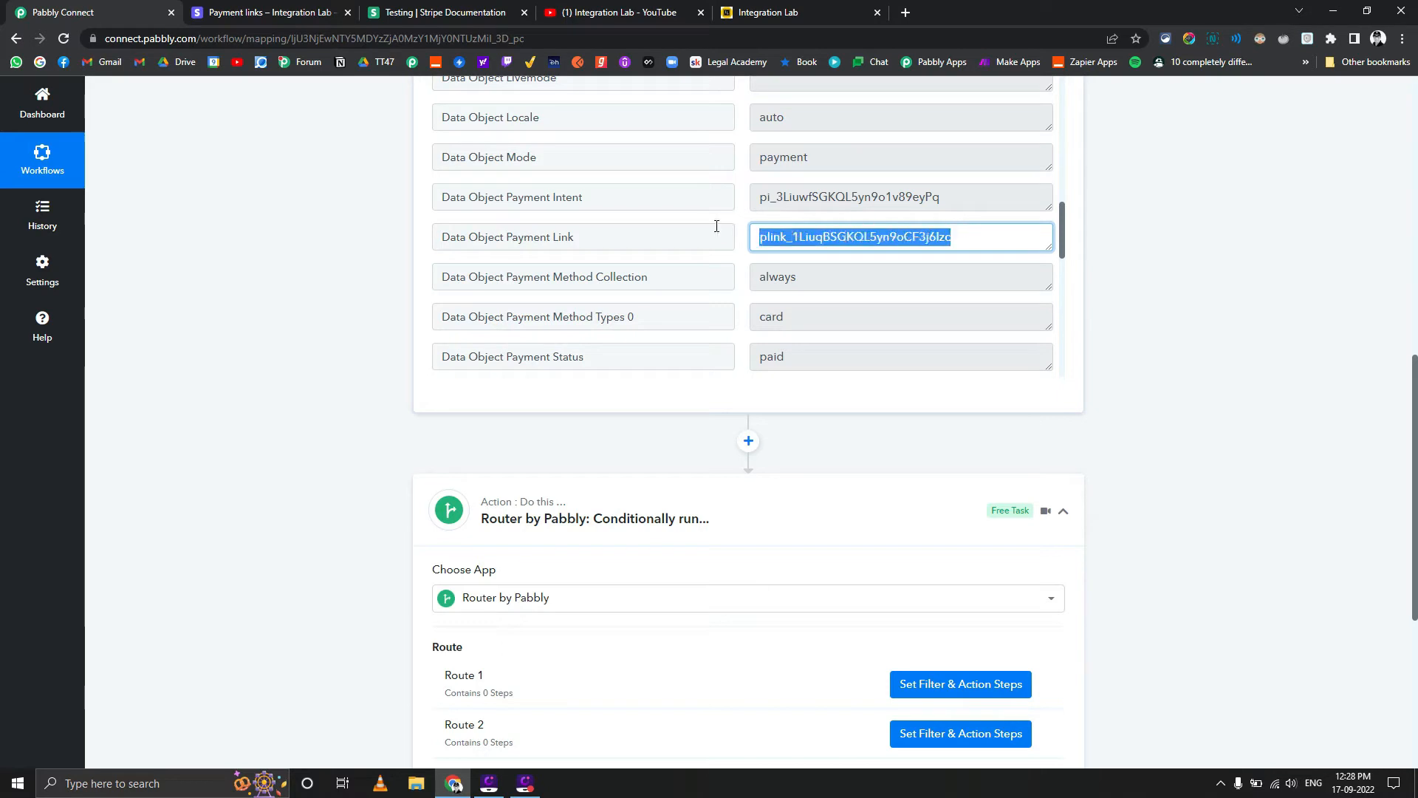
pyautogui.click(335, 16)
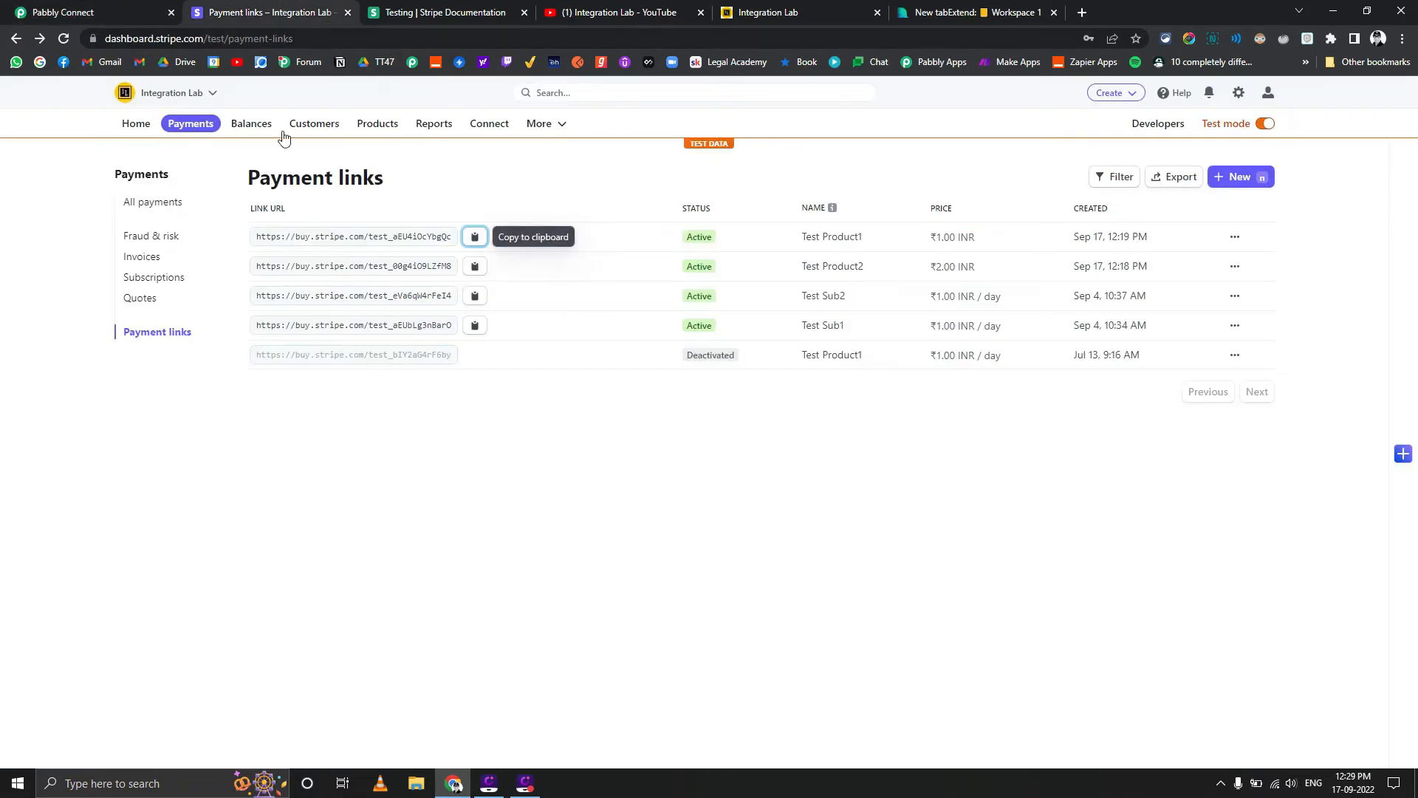
pyautogui.click(475, 236)
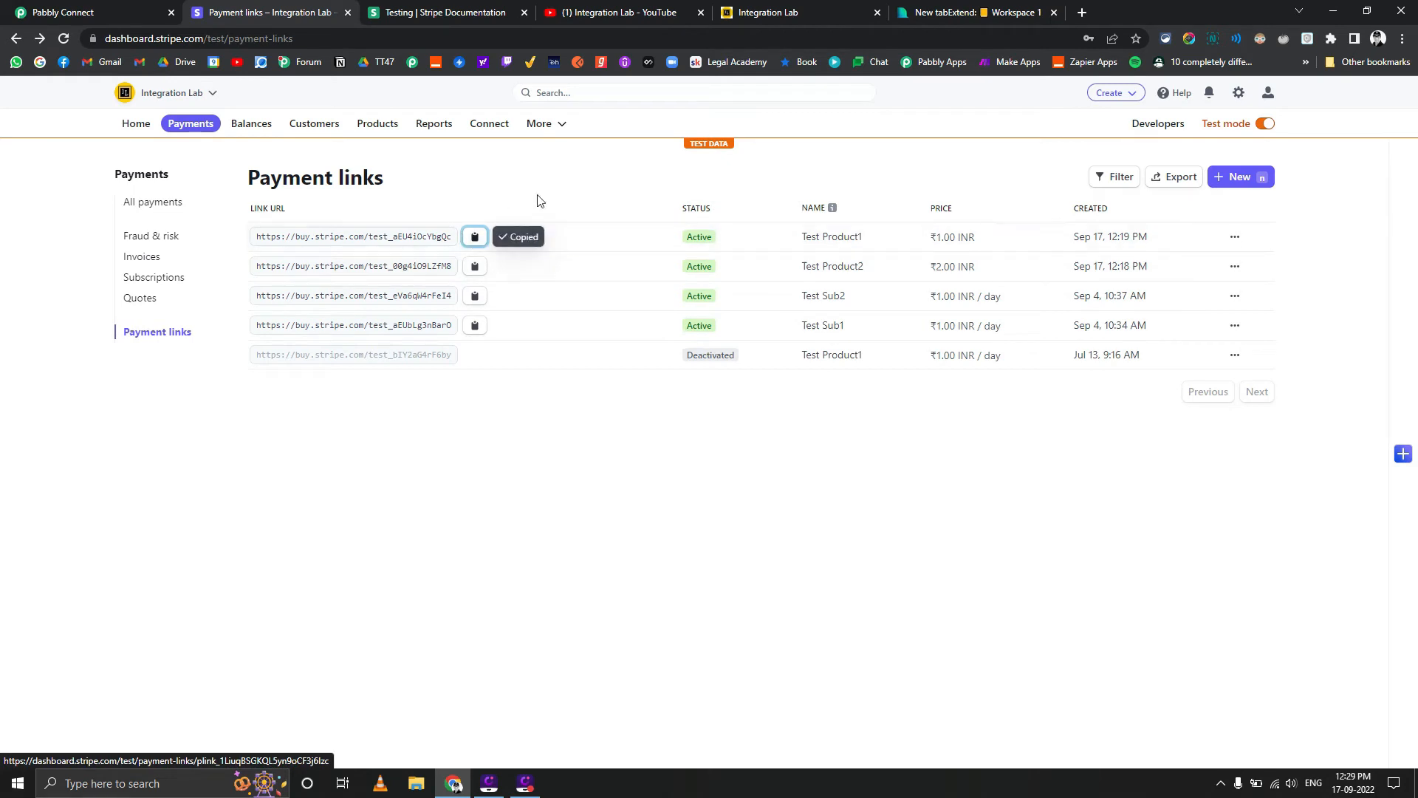
pyautogui.click(934, 9)
pyautogui.hotkey('ctrl', 'v')
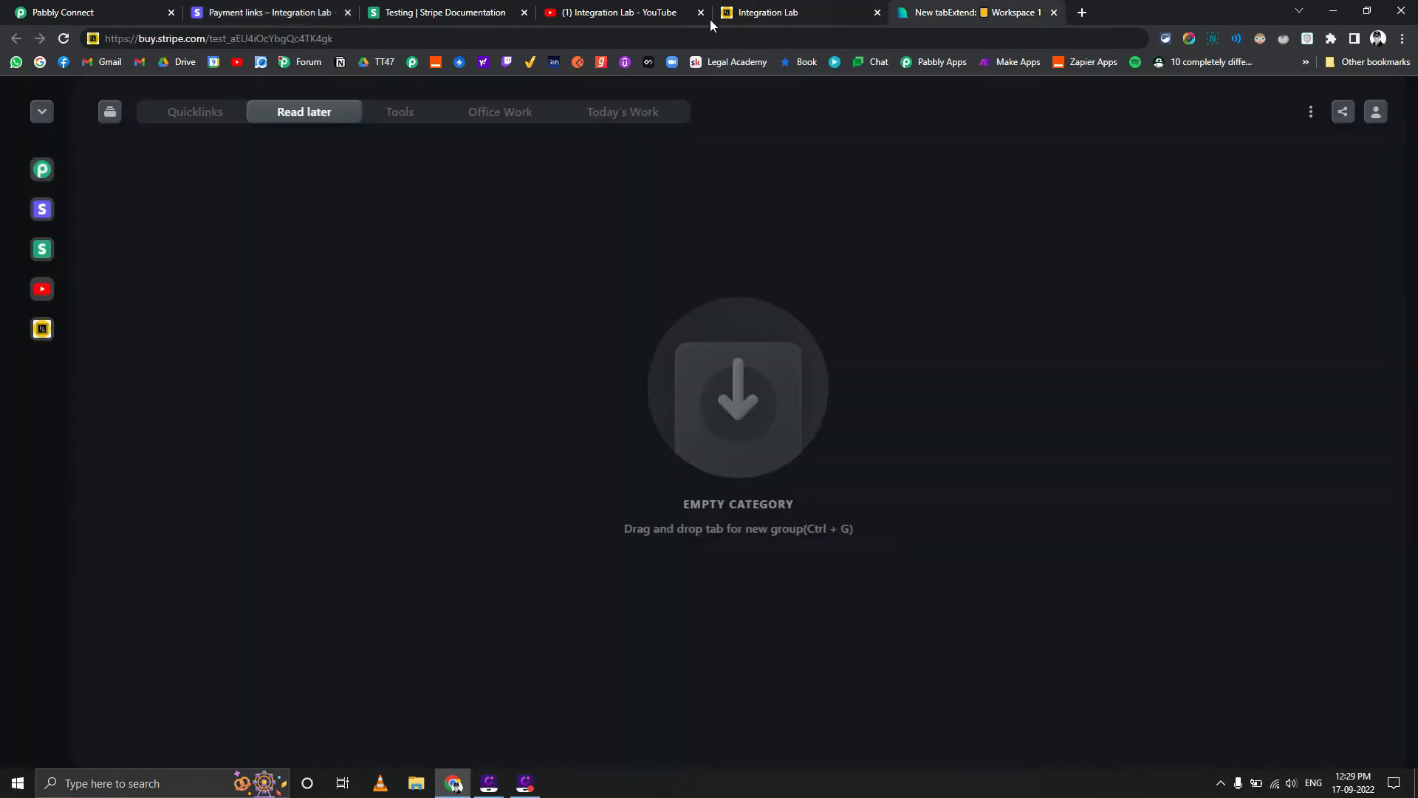
pyautogui.click(693, 31)
pyautogui.hotkey('ctrl', 'v')
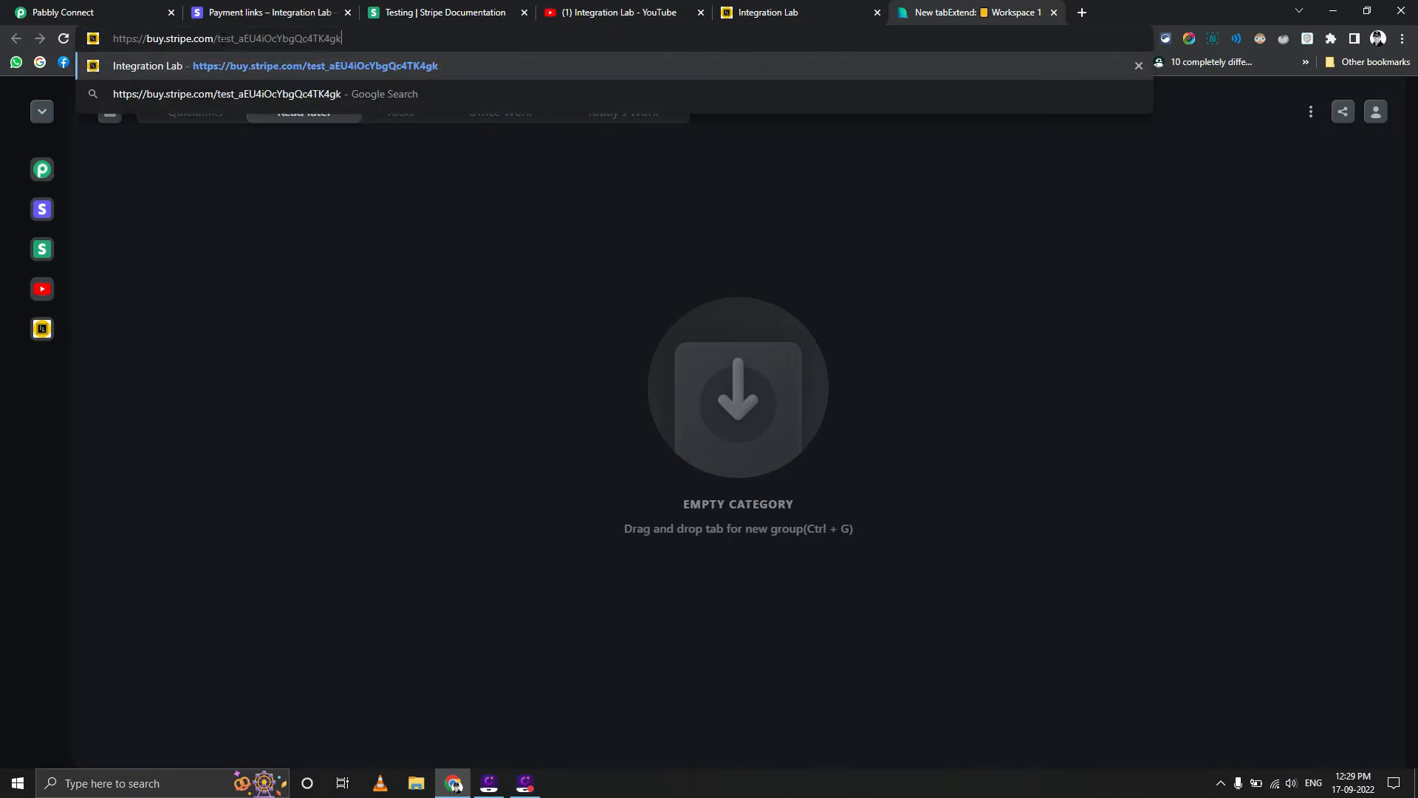
pyautogui.moveTo(306, 39); pyautogui.dragTo(345, 39)
pyautogui.click(33, 7)
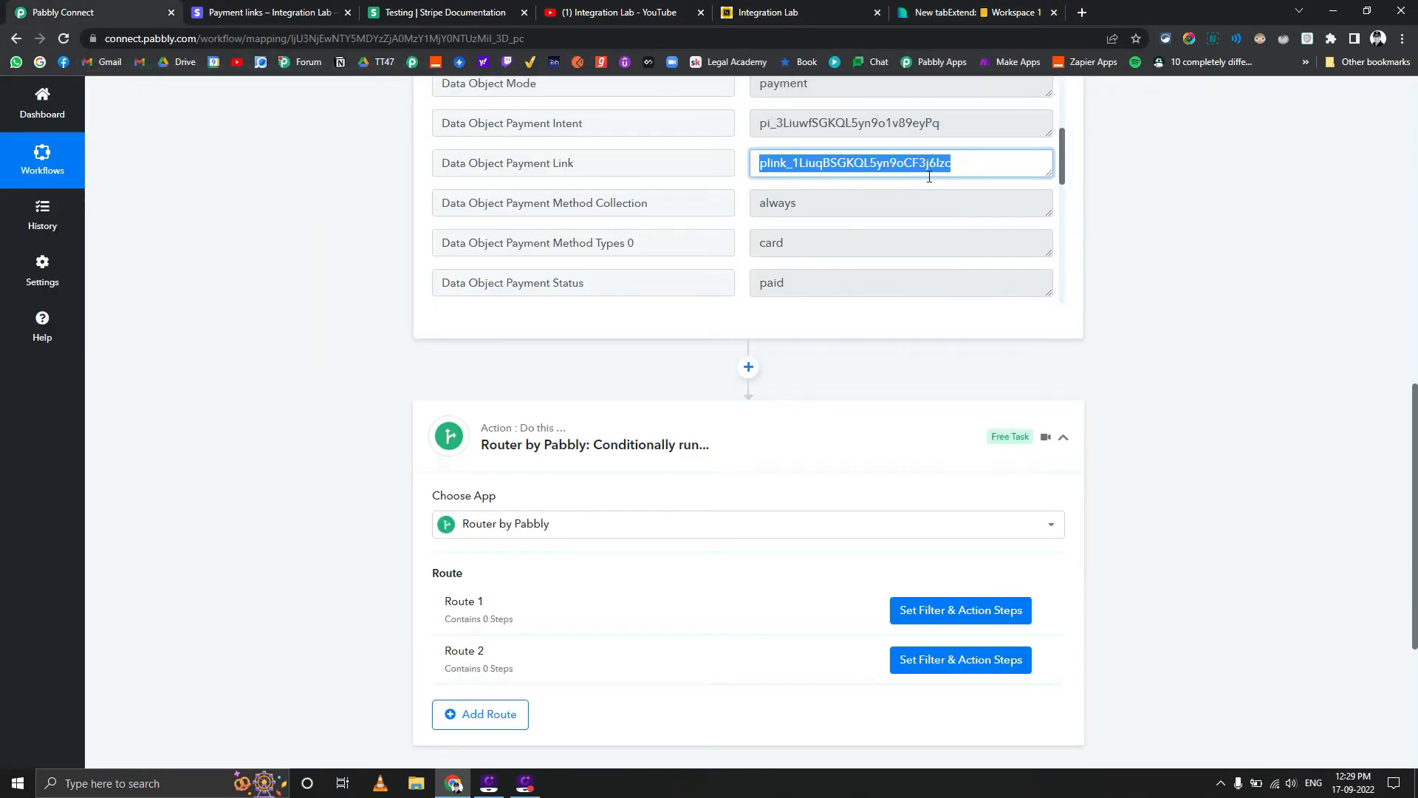
# Open Test Product1's payment link details in Stripe and compare the plink ID in the page address with the captured Payment Link value
pyautogui.click(292, 6)
pyautogui.click(934, 246)
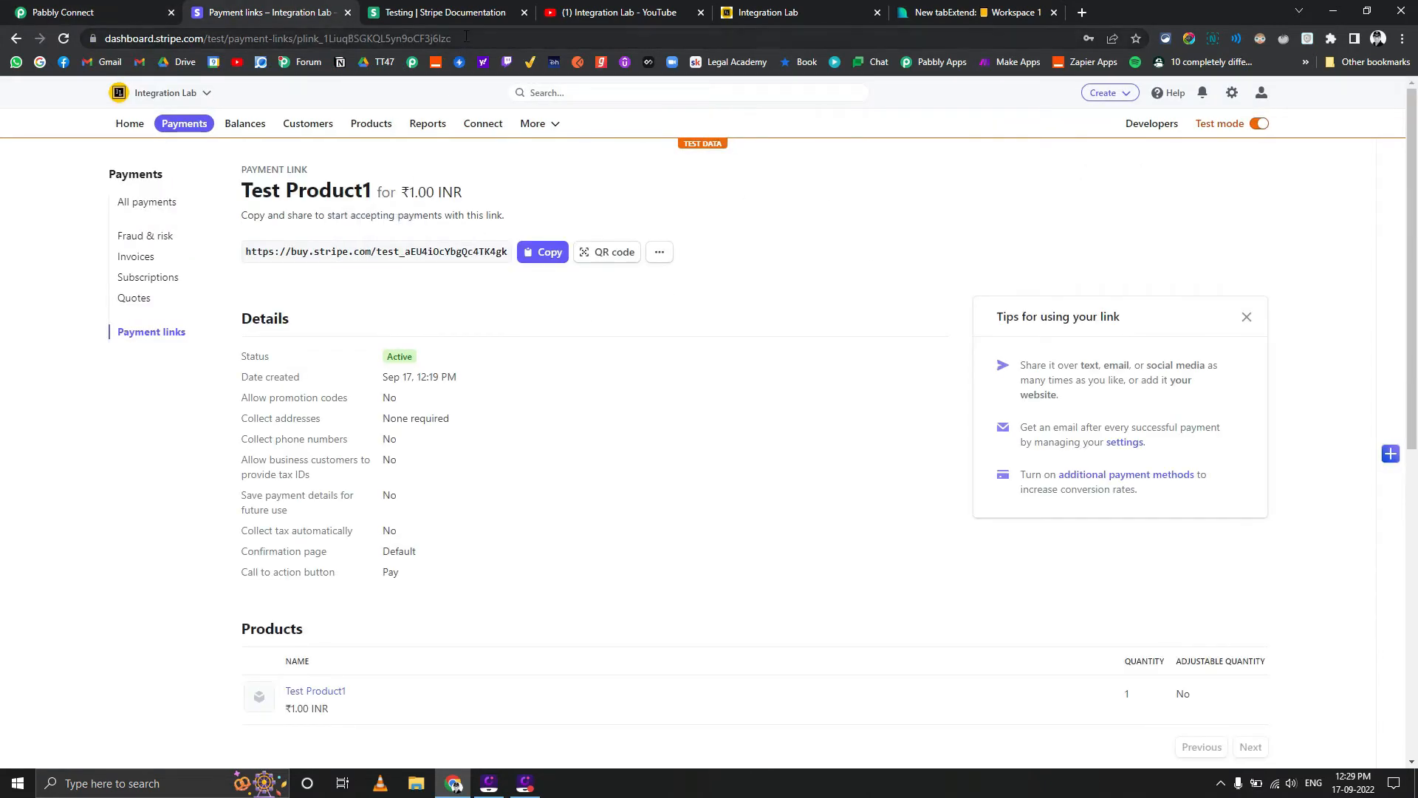
pyautogui.moveTo(450, 39); pyautogui.dragTo(297, 40)
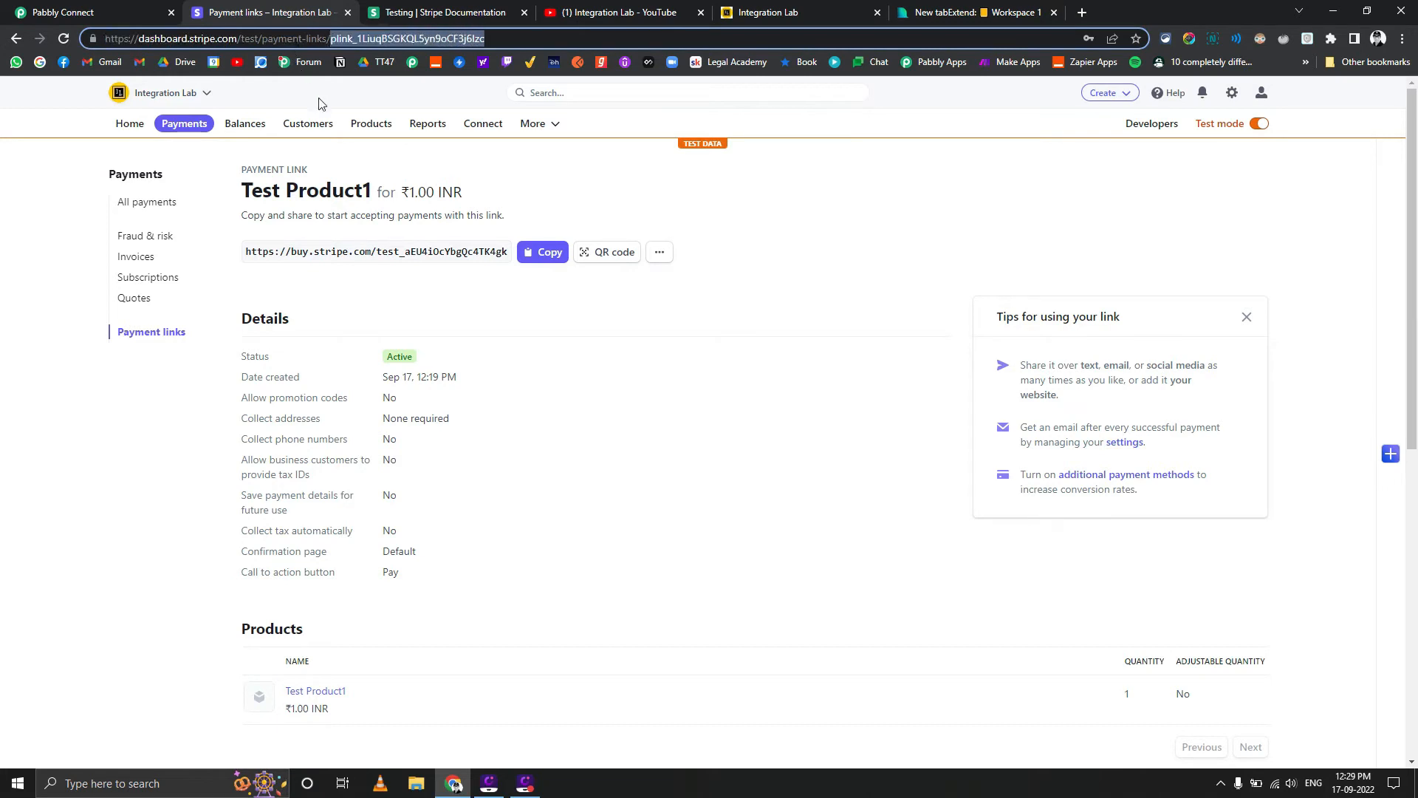
pyautogui.click(67, 7)
pyautogui.scroll(-3, 266, 403)
pyautogui.scroll(4, 280, 407)
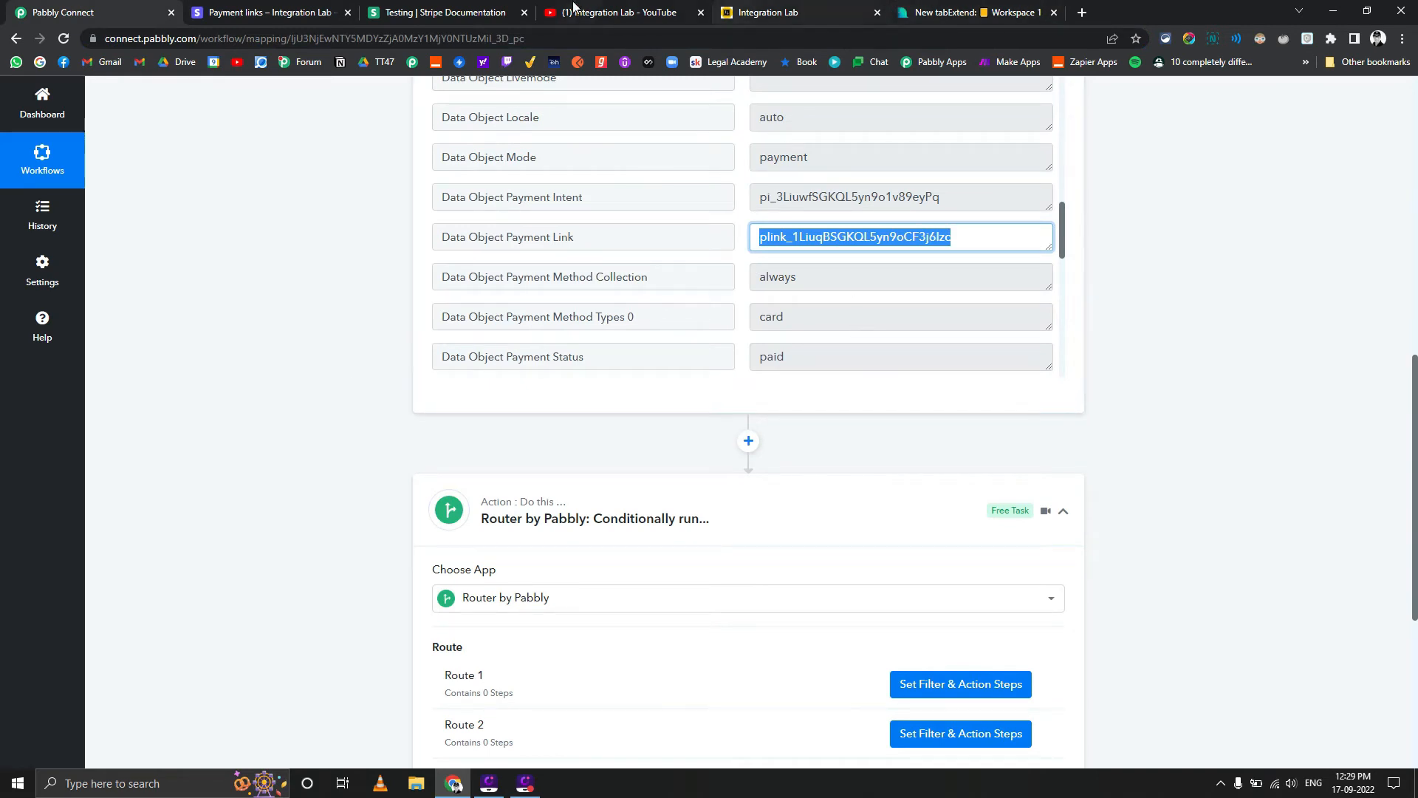
pyautogui.click(295, 12)
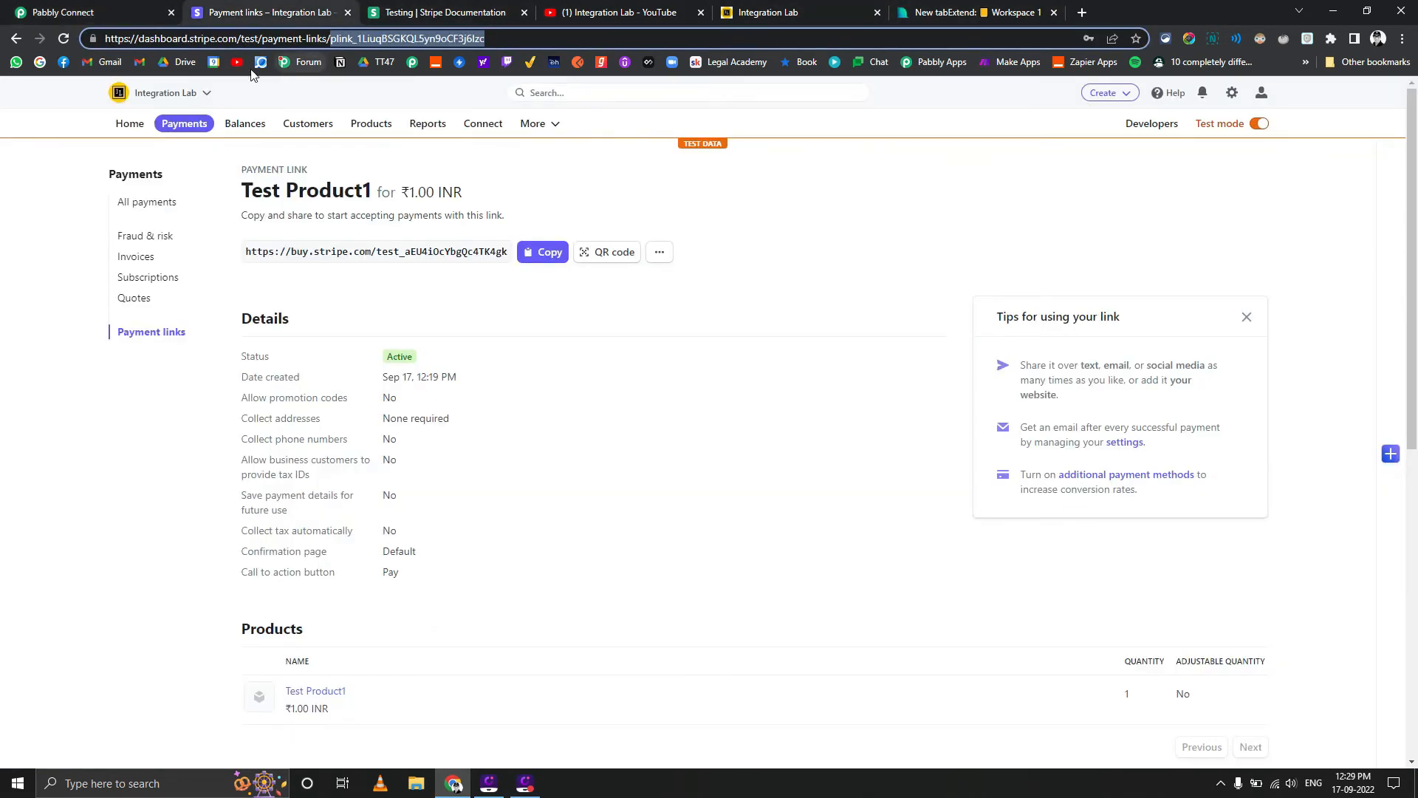
pyautogui.click(116, 7)
# Rename Route 1 of the router as "Test product 1 - Link of 1 Rupee"
pyautogui.scroll(-2, 584, 591)
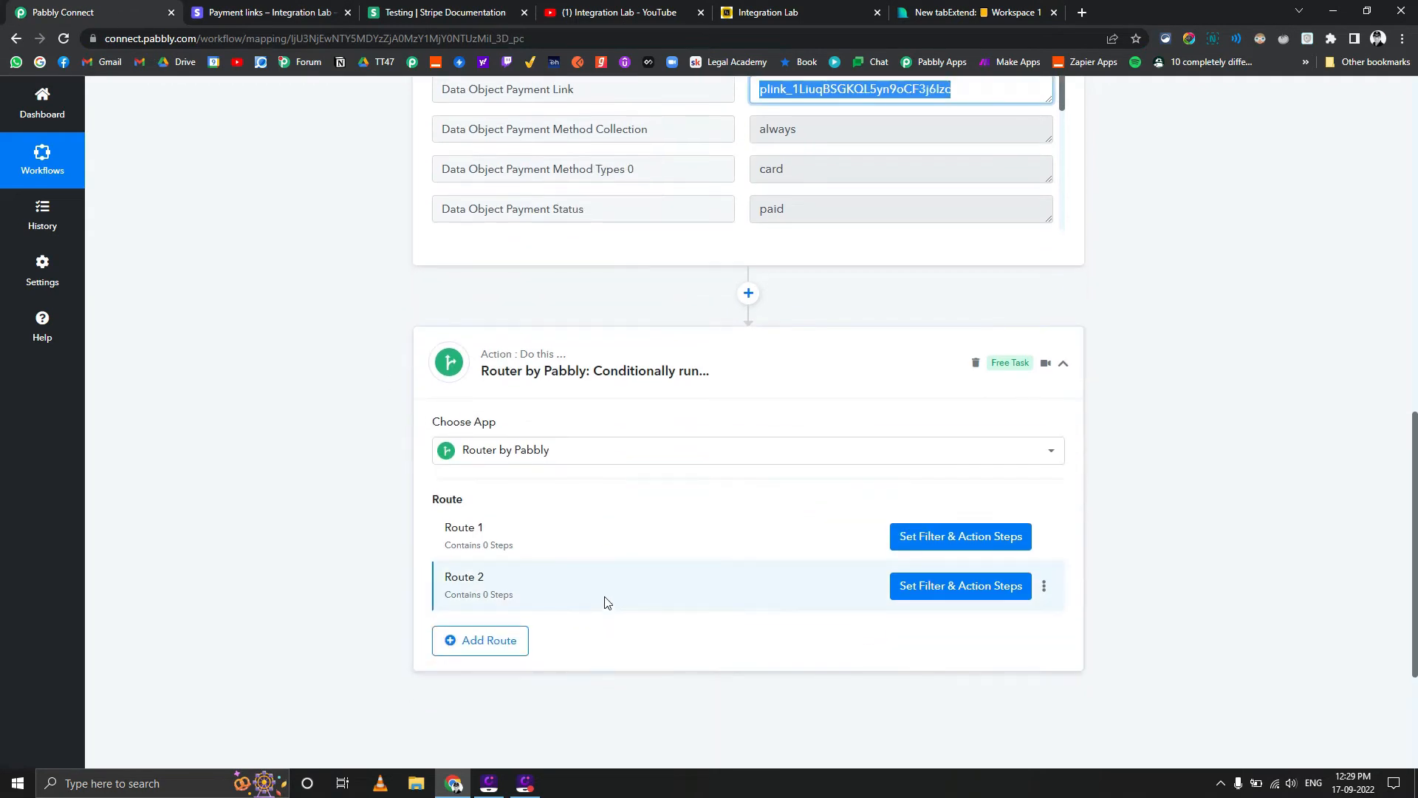
pyautogui.click(1044, 536)
pyautogui.click(964, 561)
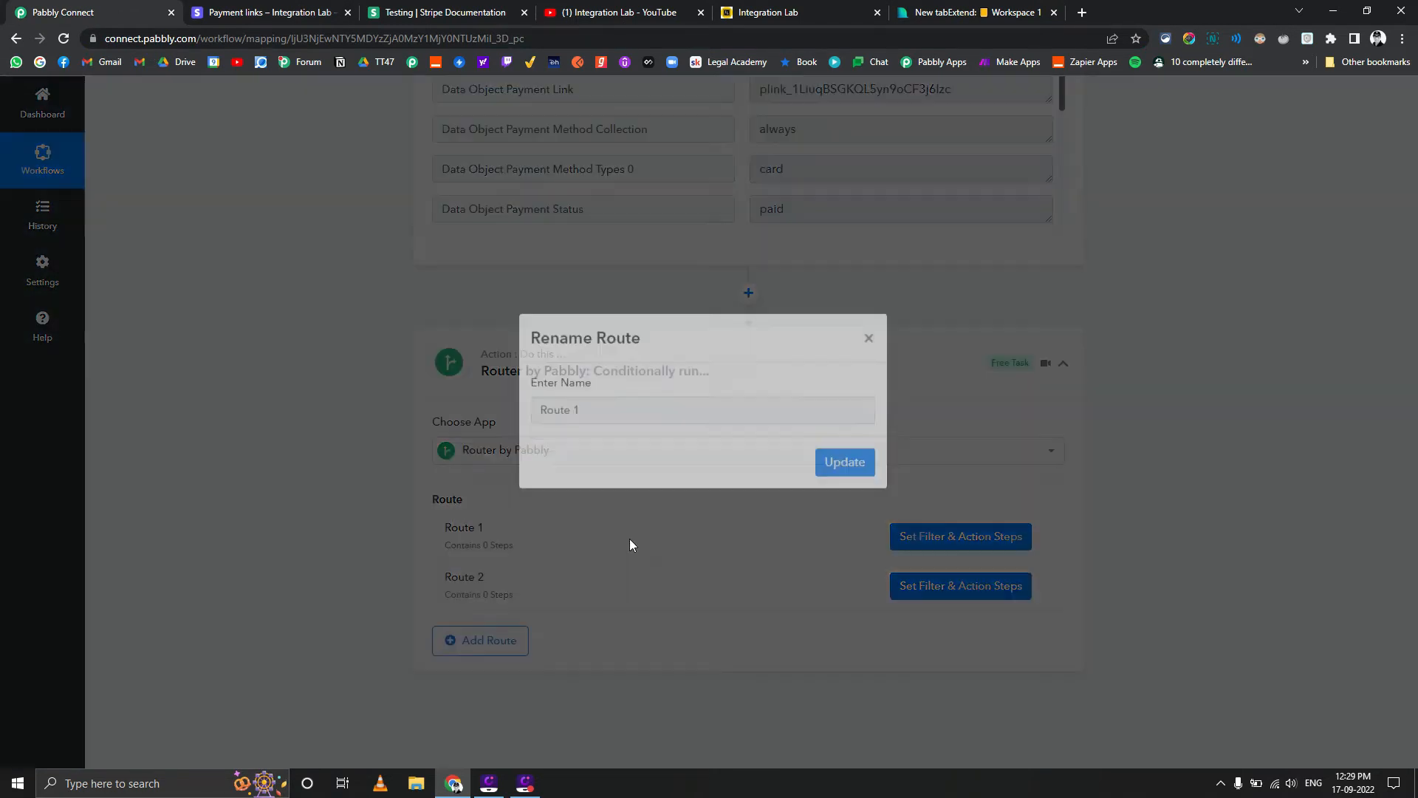
pyautogui.moveTo(582, 432); pyautogui.dragTo(433, 439)
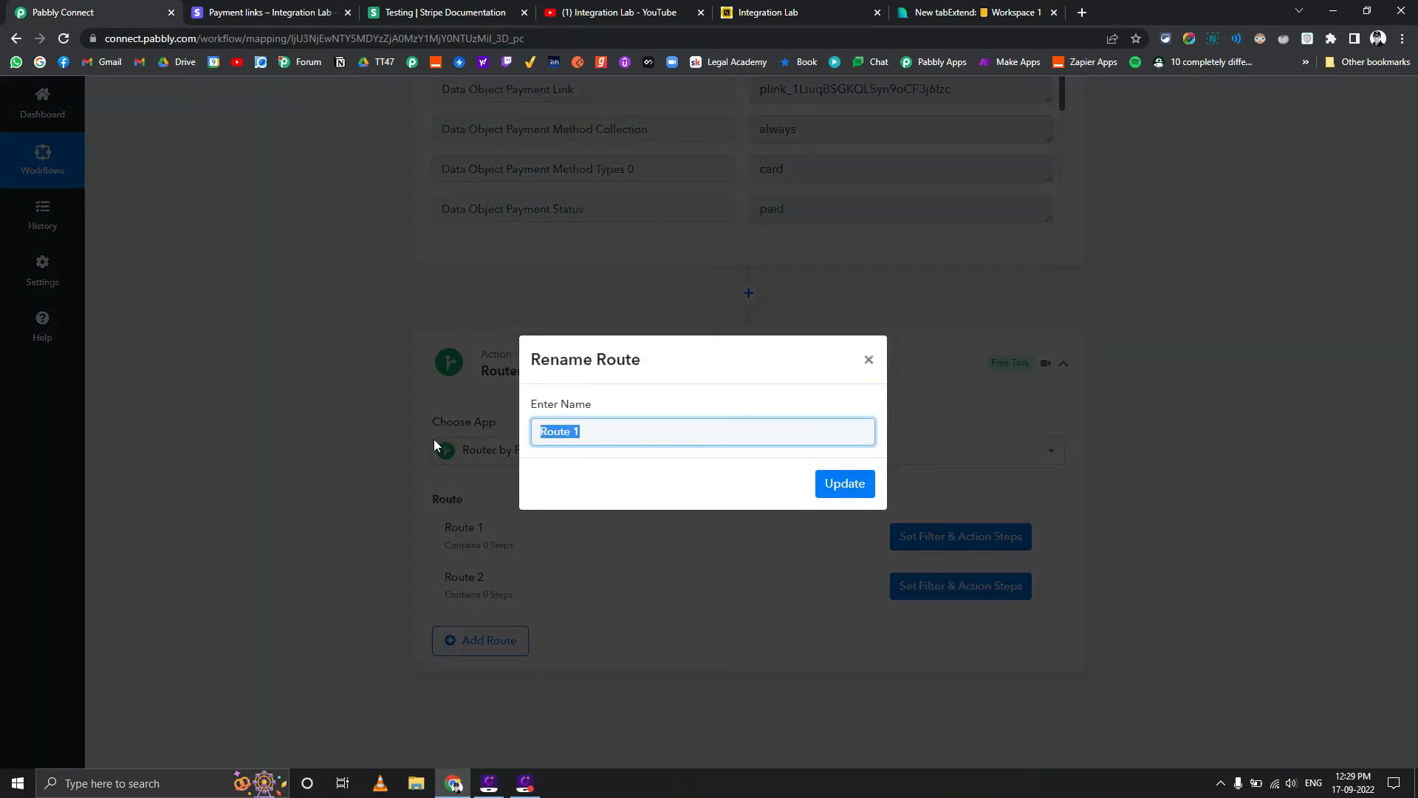
pyautogui.write('1')
pyautogui.press('BackSpace')
pyautogui.write('Test product 1 - Link of 1 Rupee')
pyautogui.click(865, 486)
# Open the filter of the "Test product 1 - Link of 1 Rupee" route and set its label to Data Object Payment Link
pyautogui.click(994, 538)
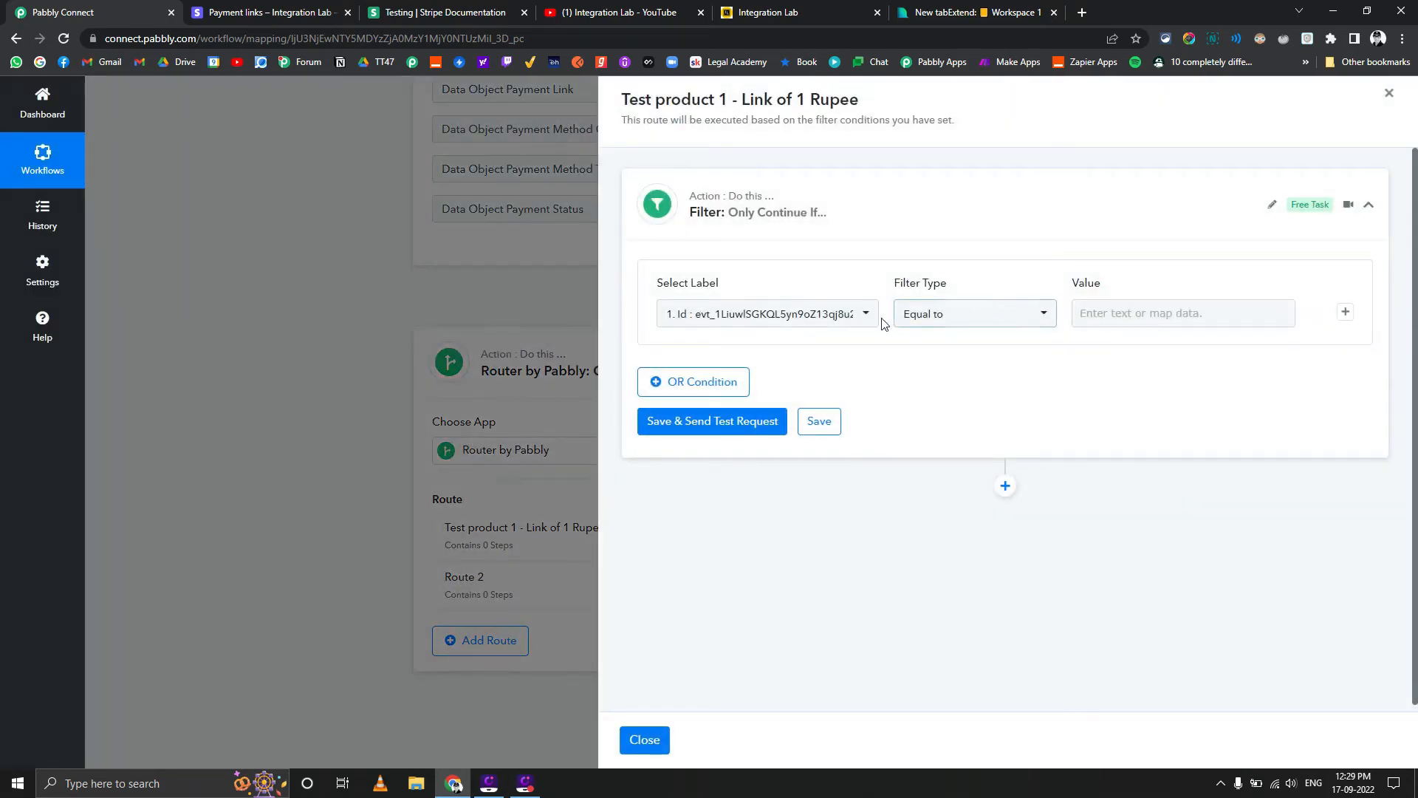
pyautogui.click(866, 314)
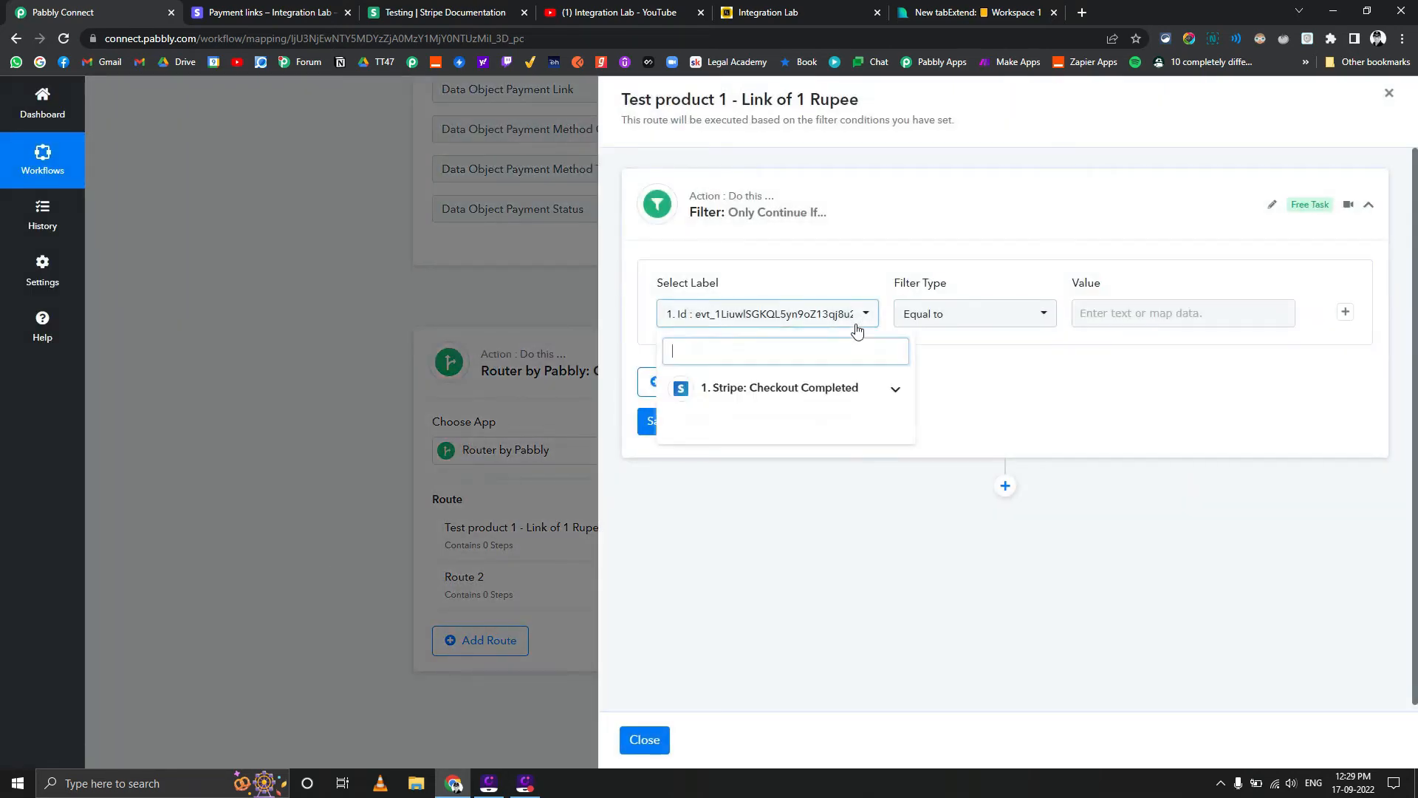
pyautogui.click(828, 388)
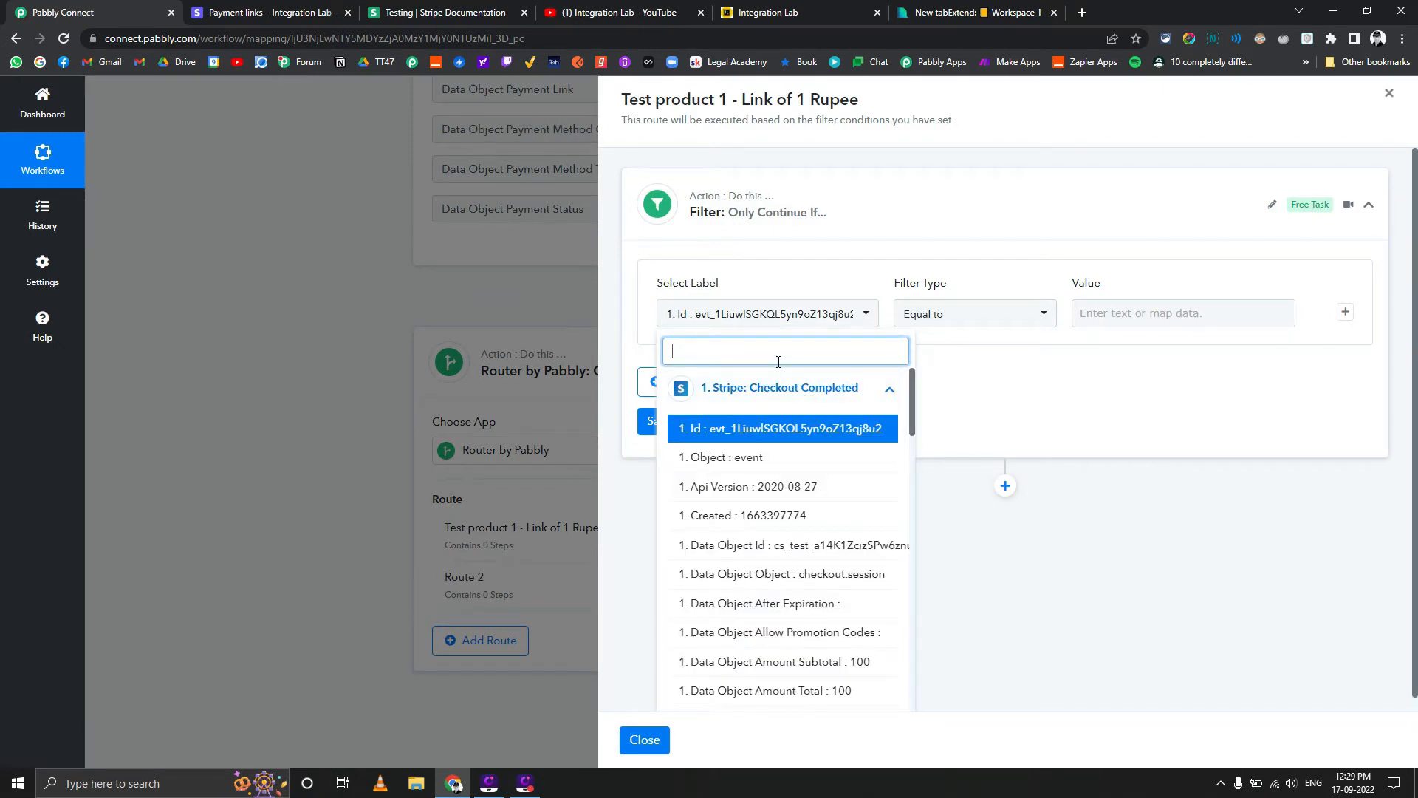
pyautogui.write('pli')
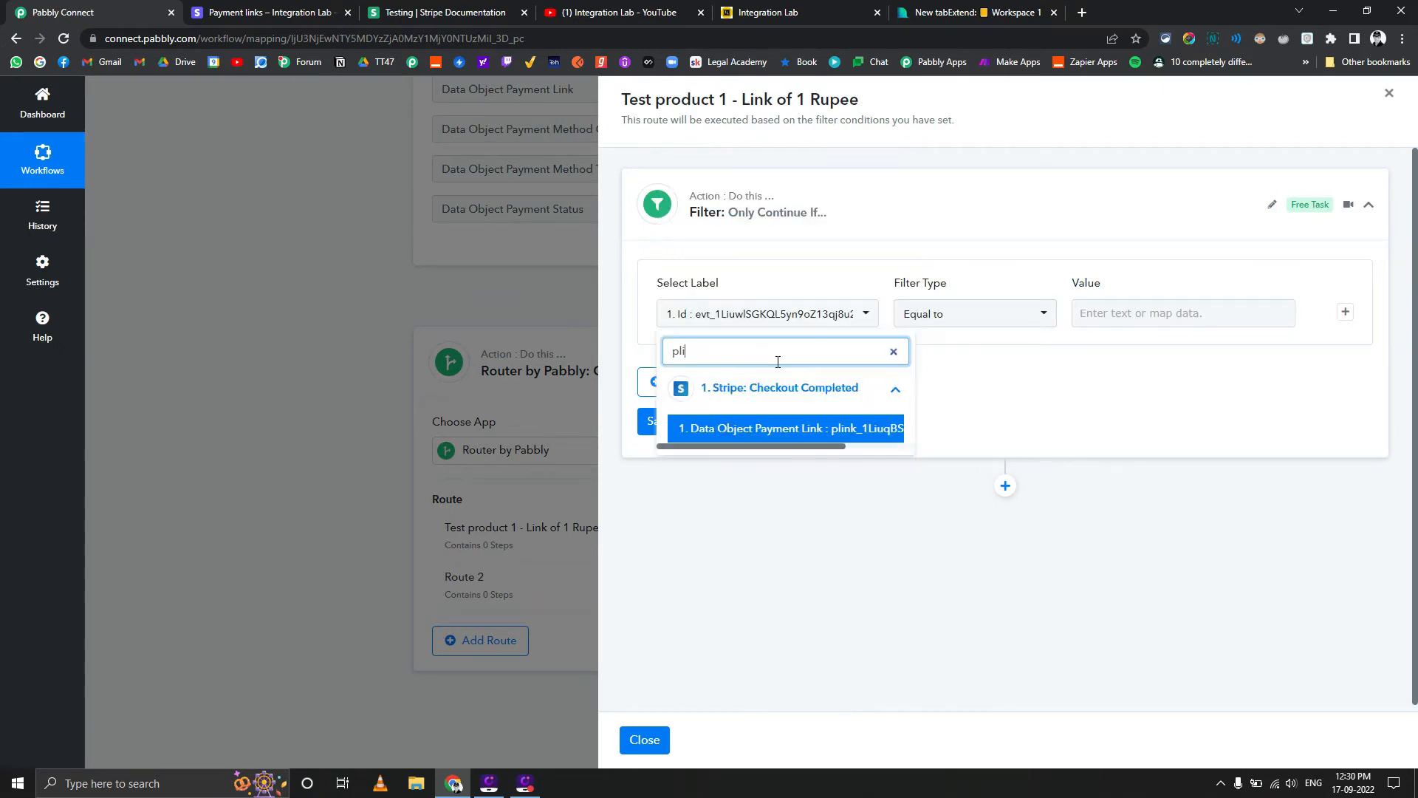
pyautogui.write('n')
pyautogui.click(801, 429)
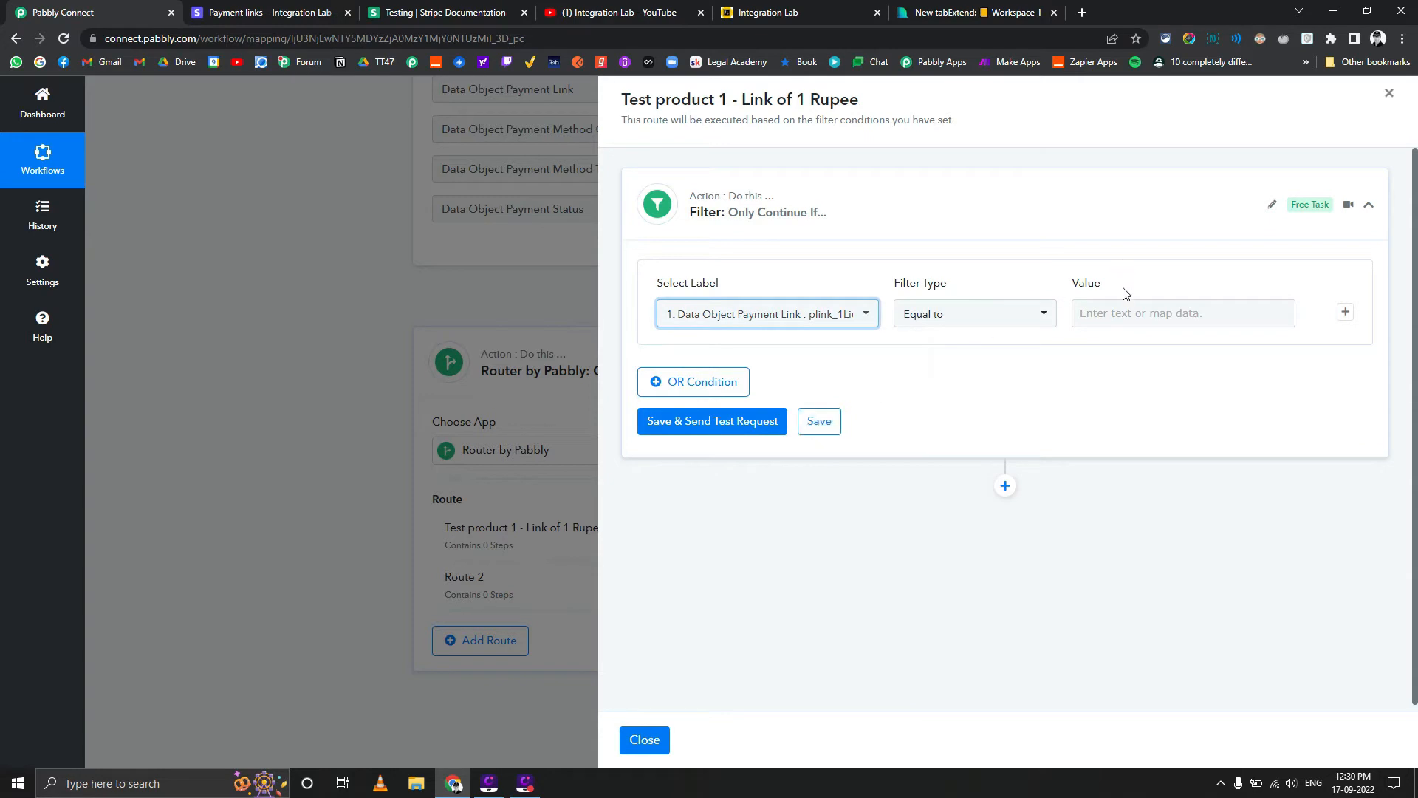
# Set the filter value to the copied ID plink_1LiuqBSGKQL5yn9oCF3j6Izc, then save the filter and send a test request
pyautogui.click(1128, 311)
pyautogui.hotkey('ctrl', 'v')
pyautogui.click(998, 387)
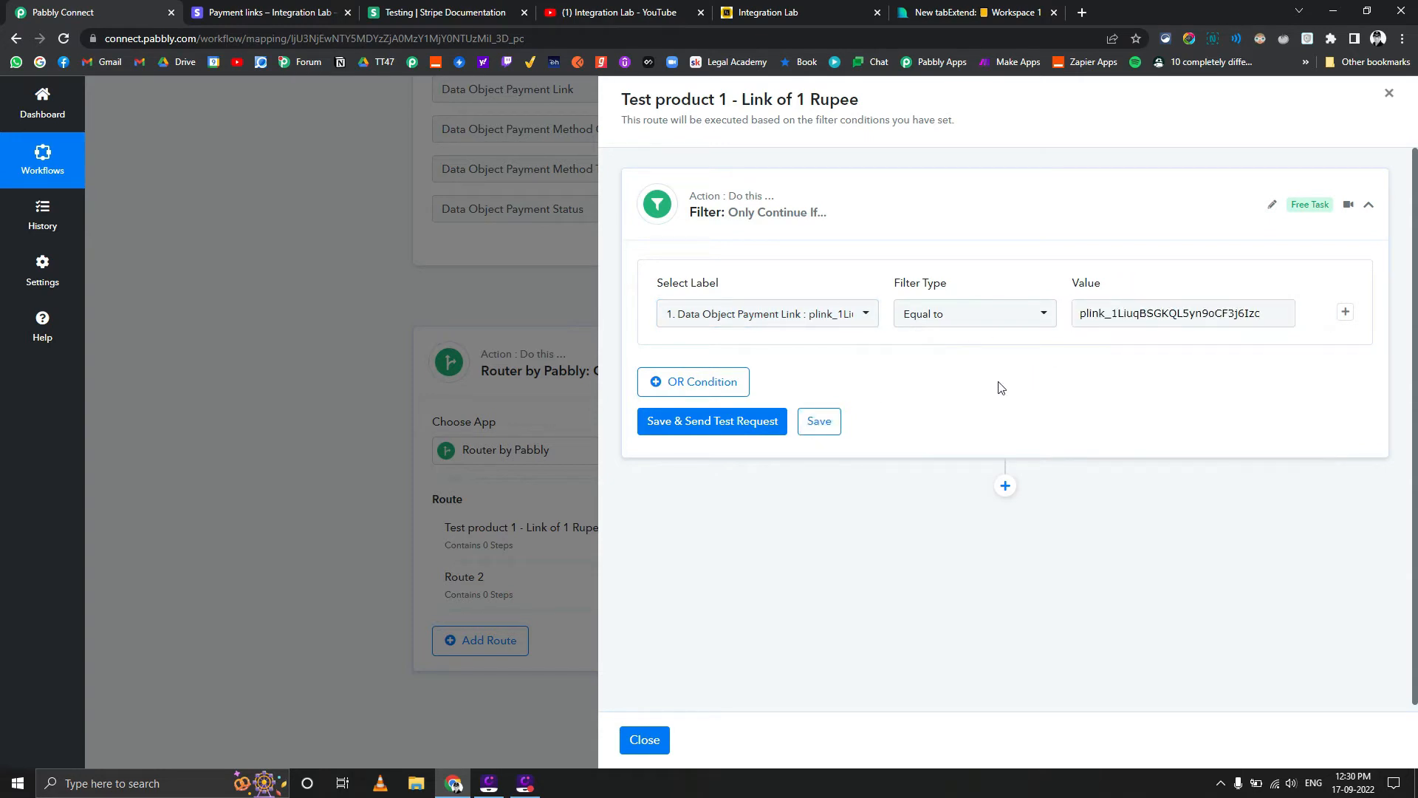
pyautogui.click(728, 422)
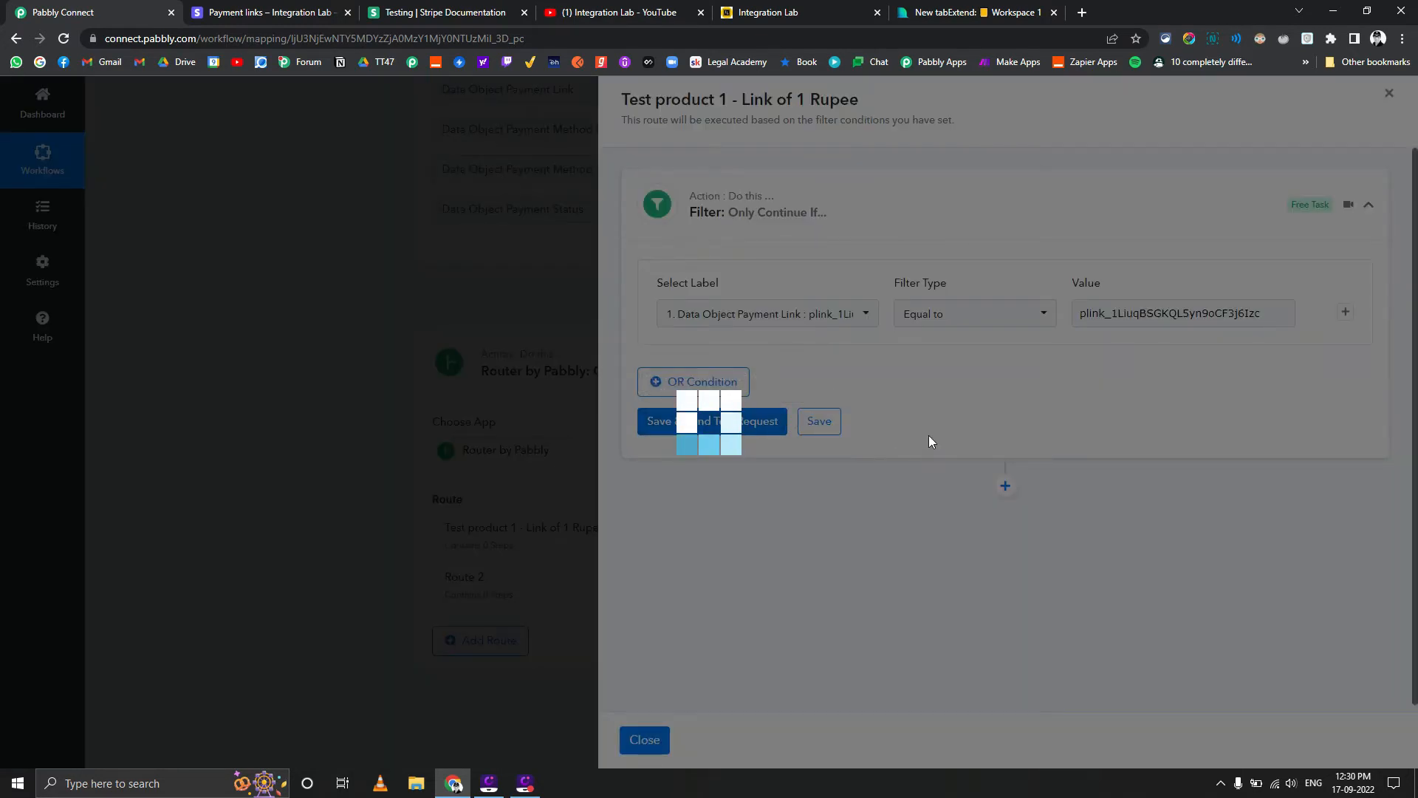
# Add a Text Formatter by Pabbly action after the filter with the Text (Basic Formatting) event and connect it
pyautogui.scroll(-2, 952, 432)
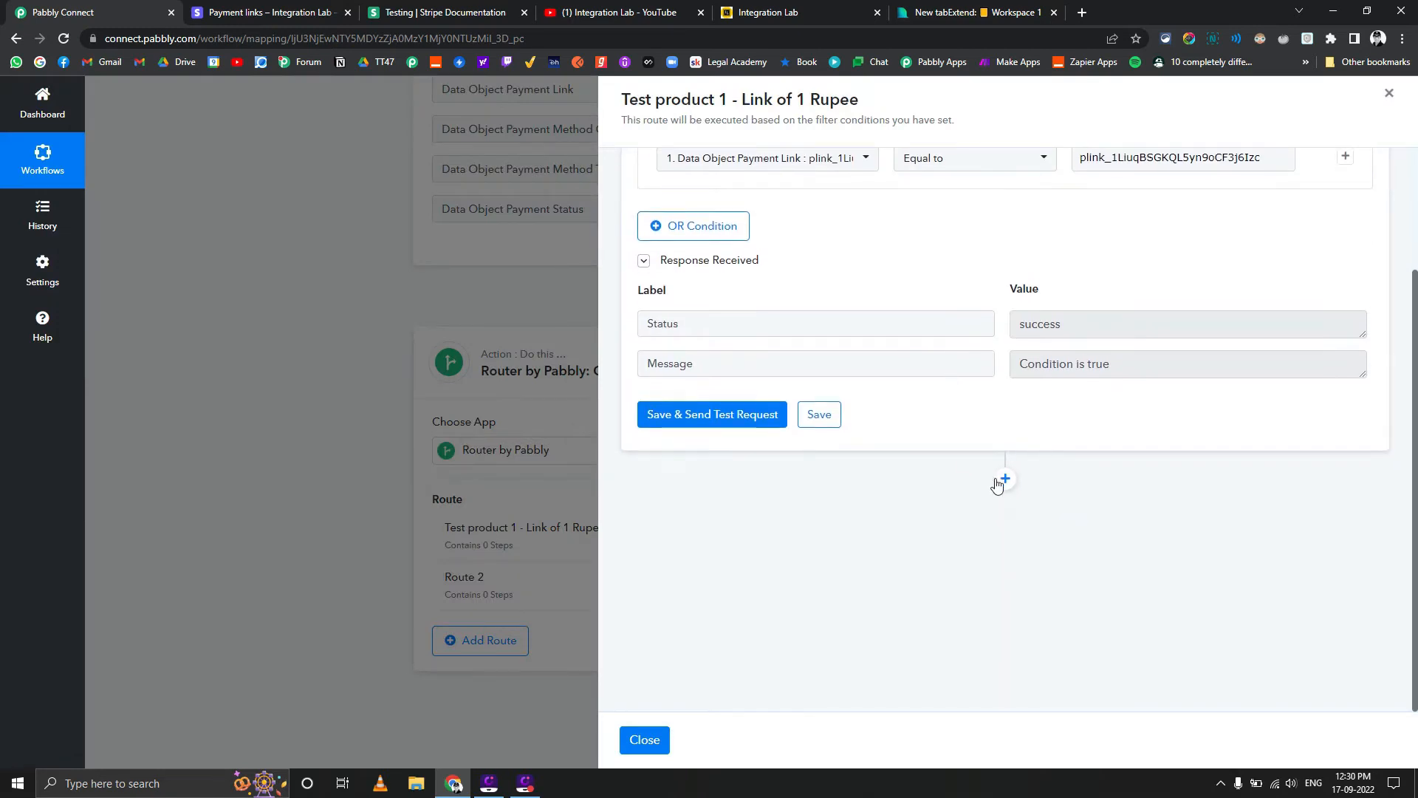
pyautogui.click(1005, 479)
pyautogui.click(839, 478)
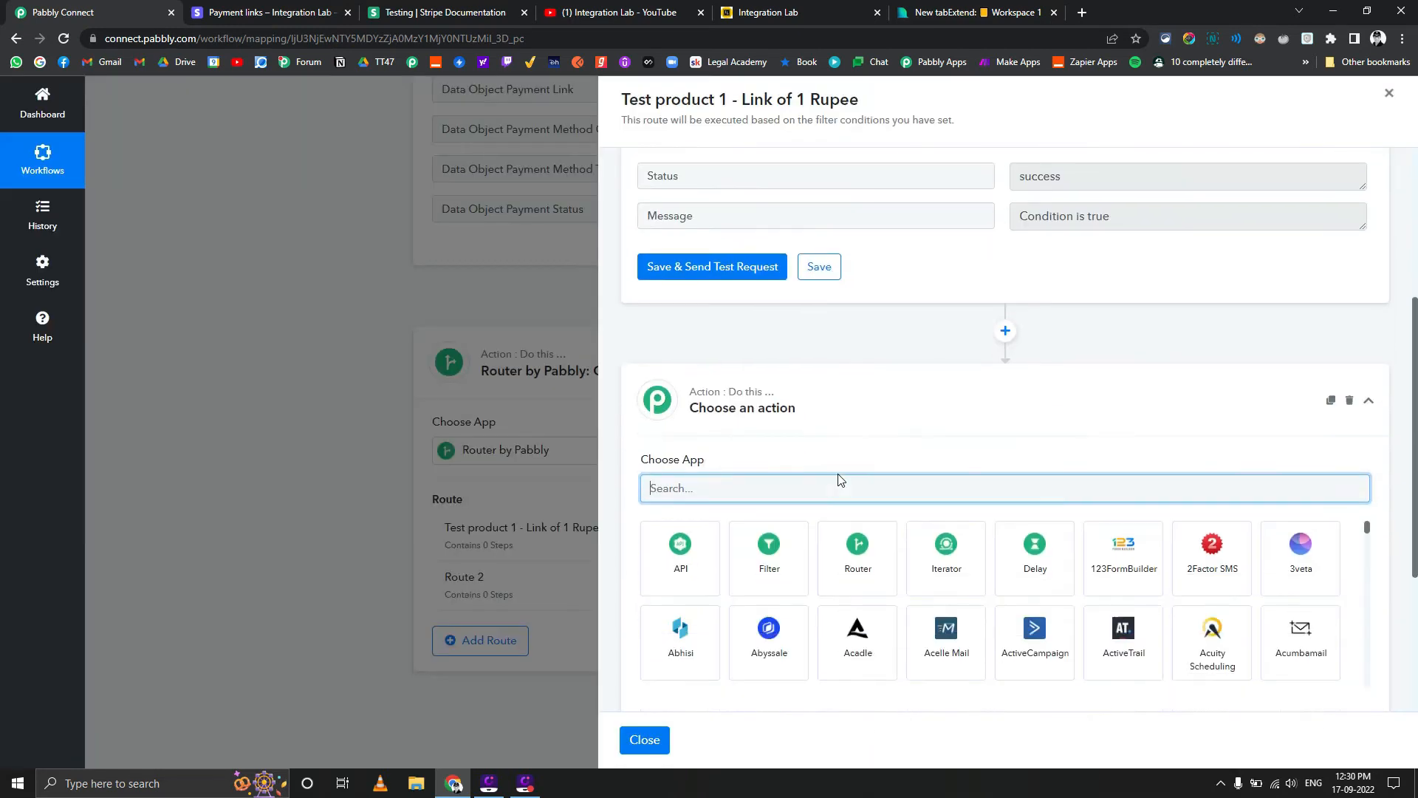
pyautogui.write('textr')
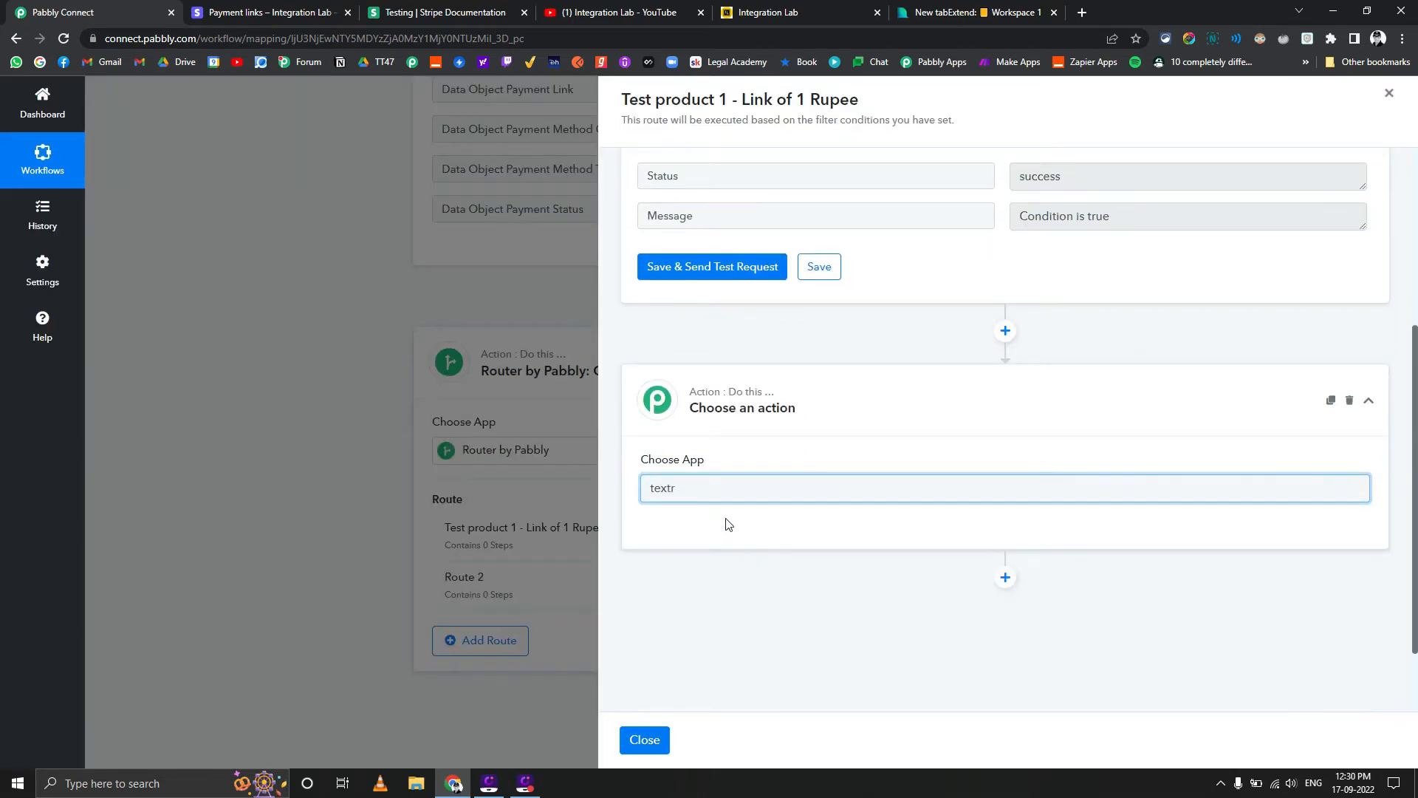
pyautogui.press('BackSpace')
pyautogui.click(737, 539)
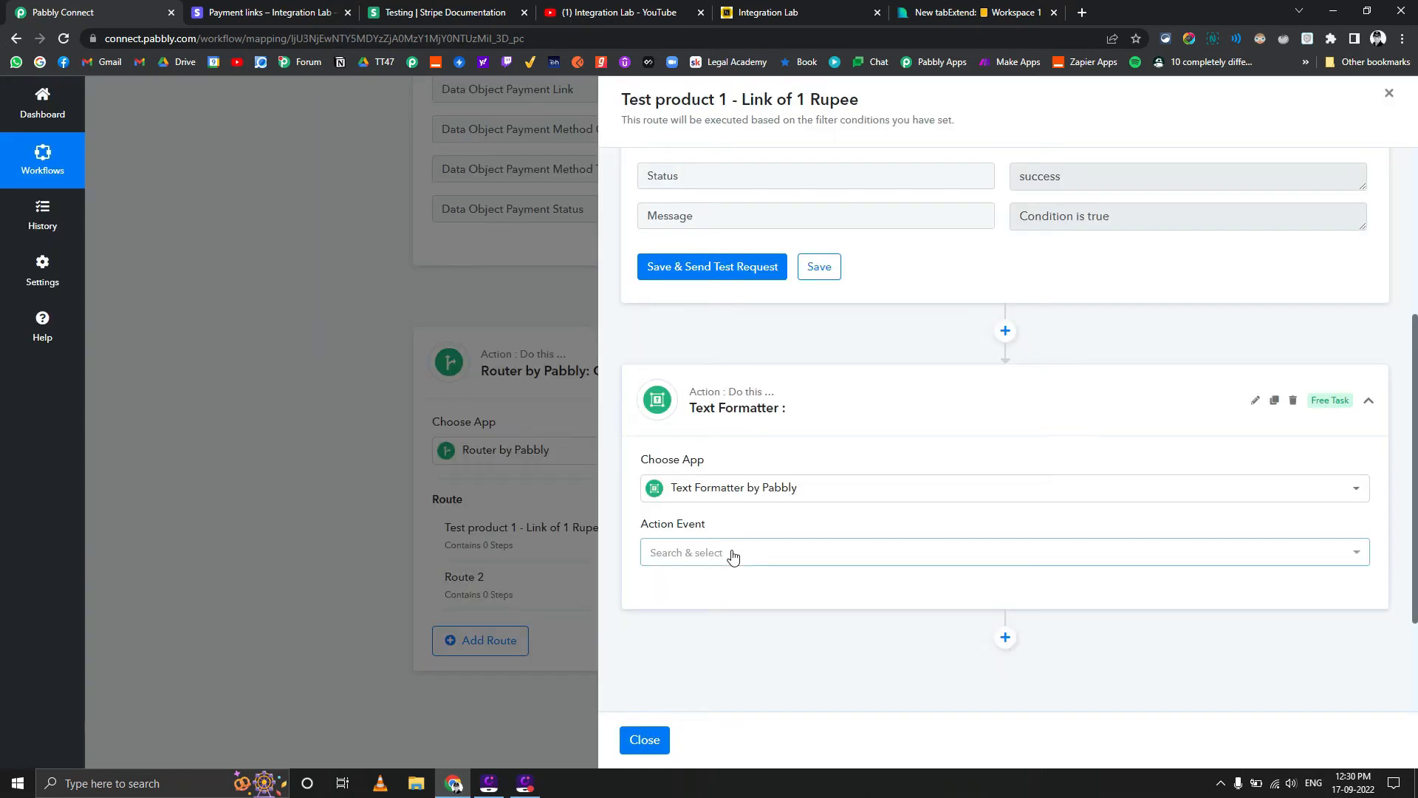
pyautogui.click(732, 556)
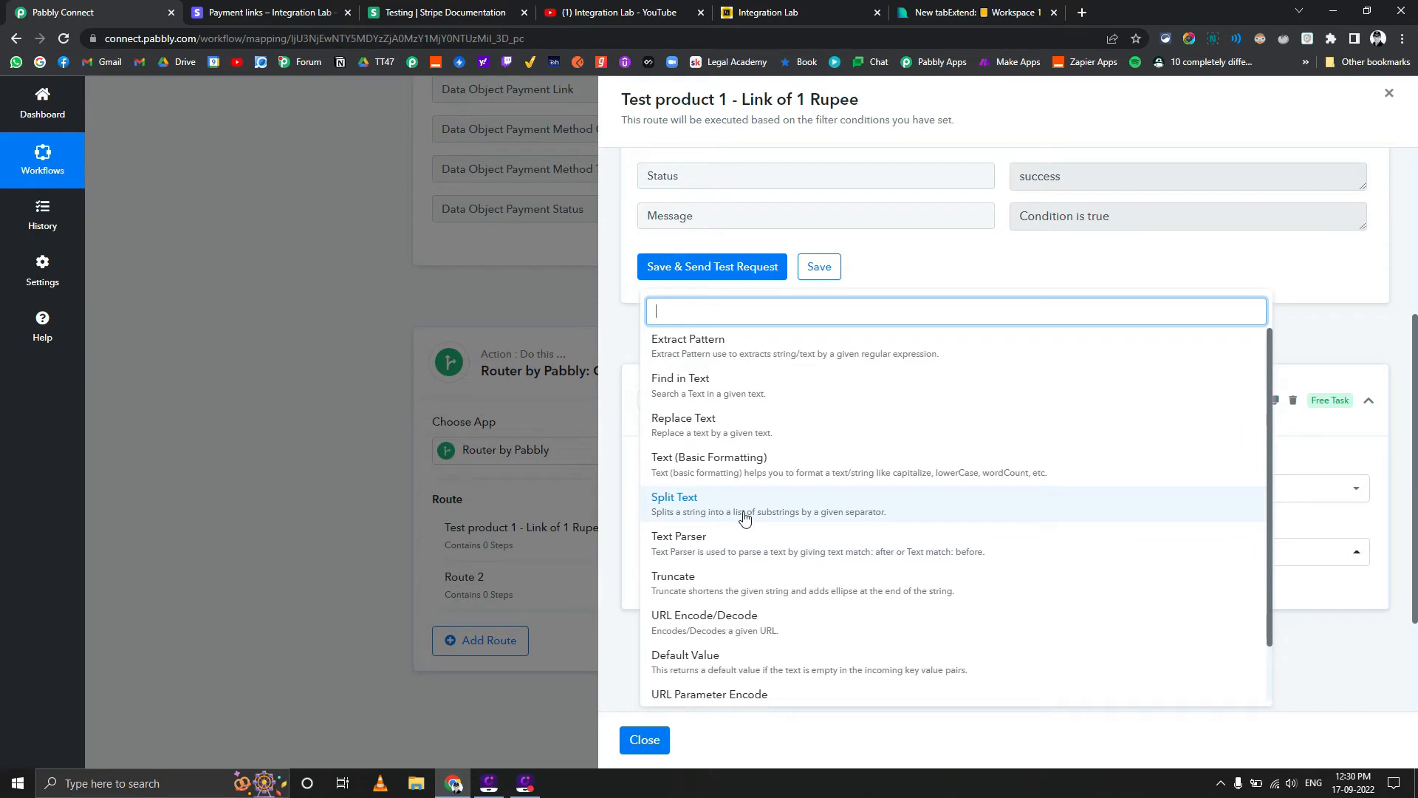
pyautogui.click(709, 473)
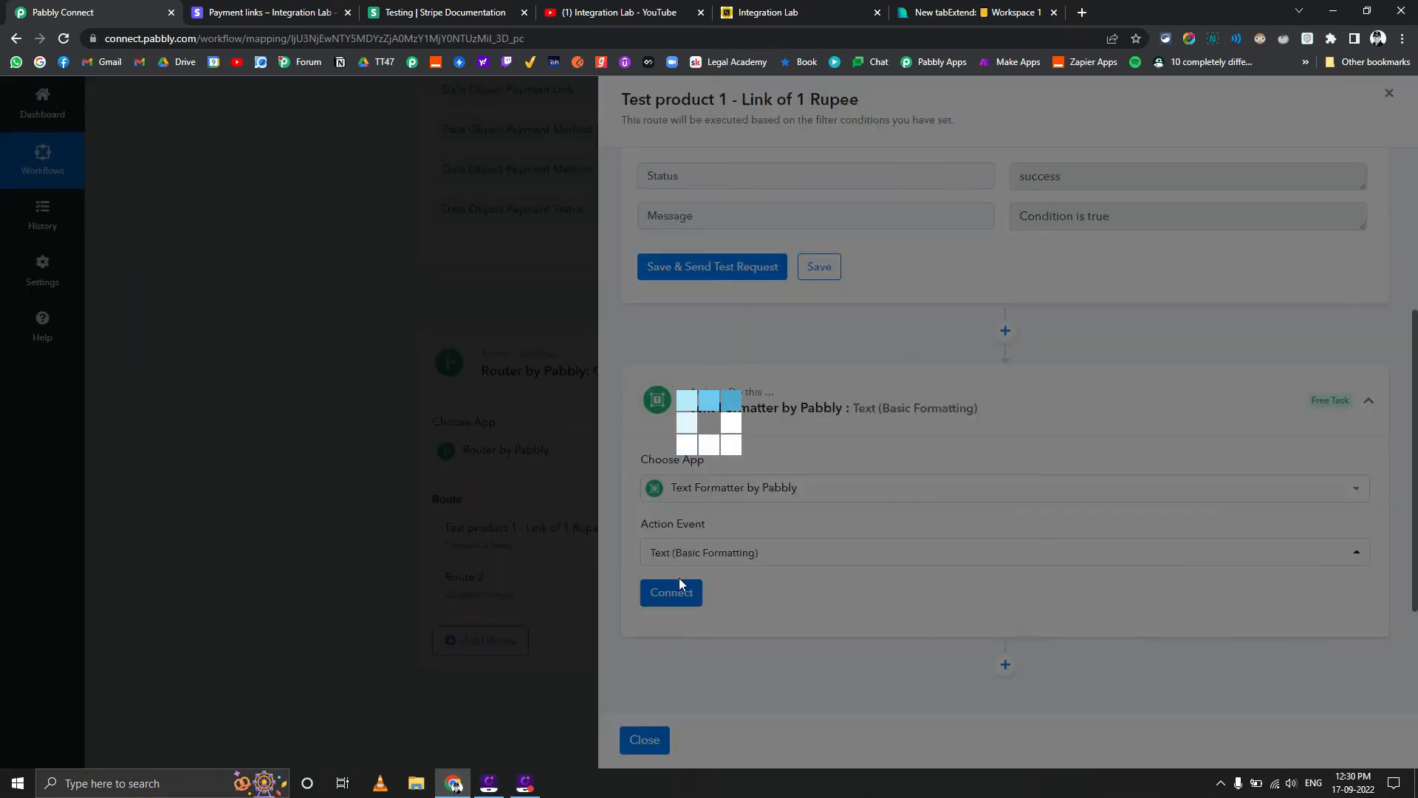
pyautogui.click(680, 596)
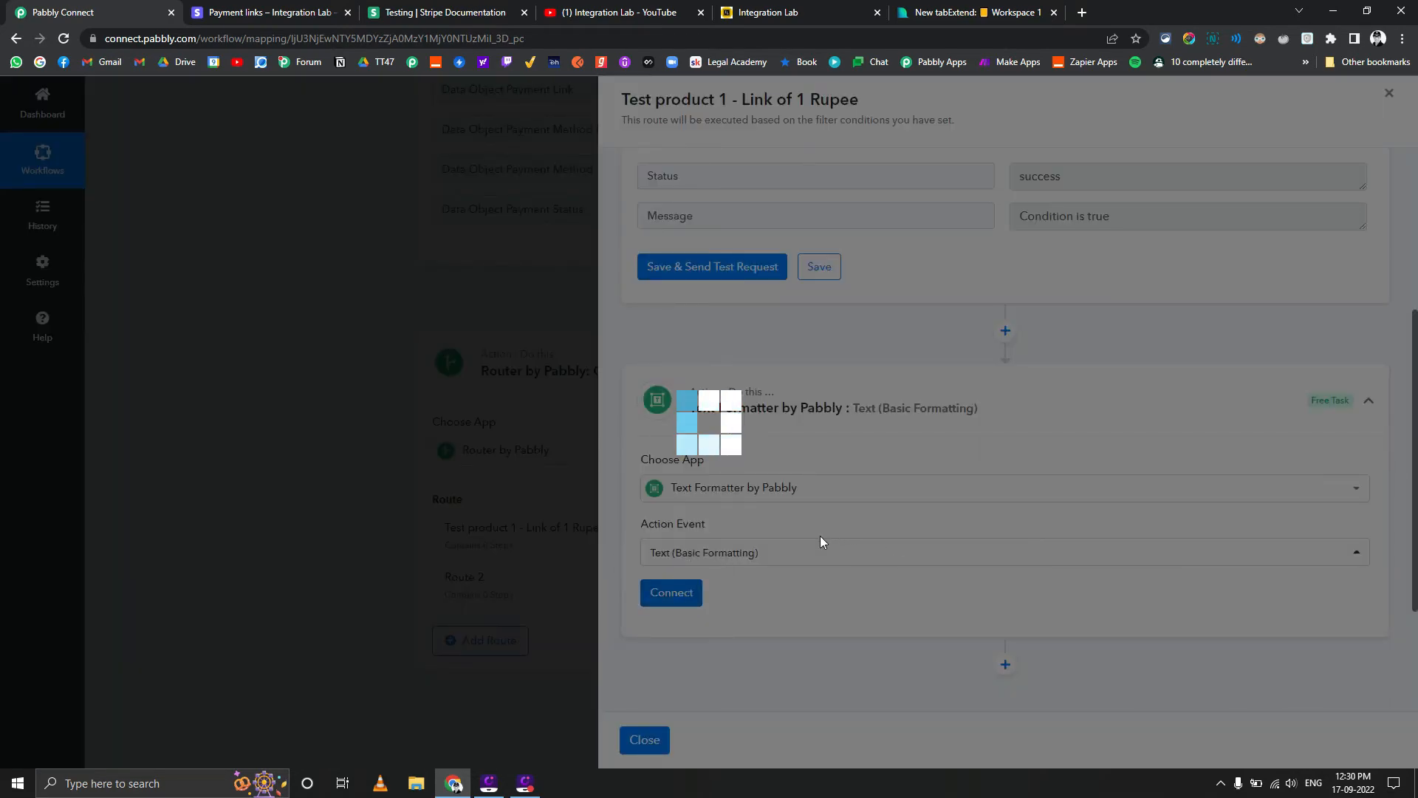
# Map the Data Object Payment Link value from the Stripe step into the Text Formatter's String field
pyautogui.scroll(-6, 776, 502)
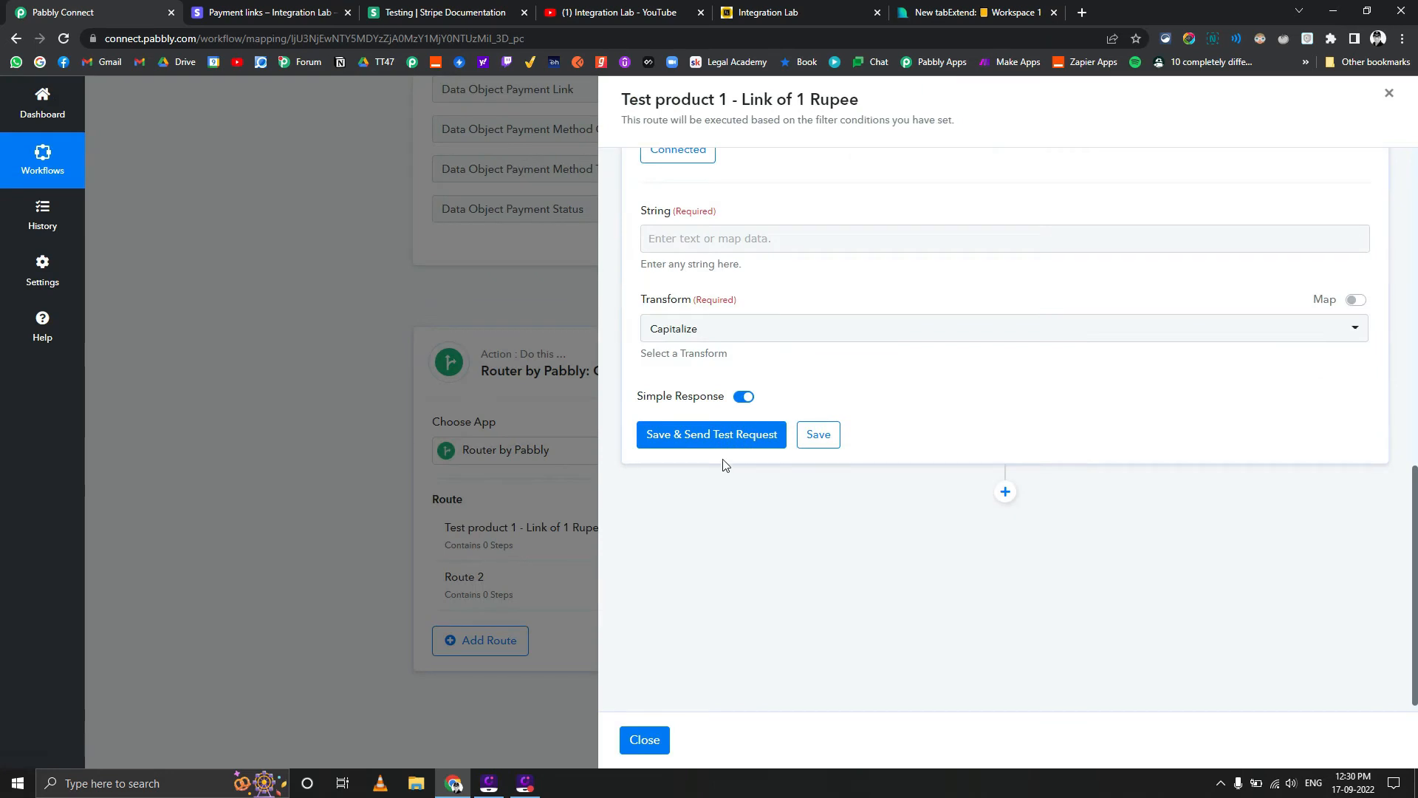
pyautogui.click(769, 237)
pyautogui.click(763, 347)
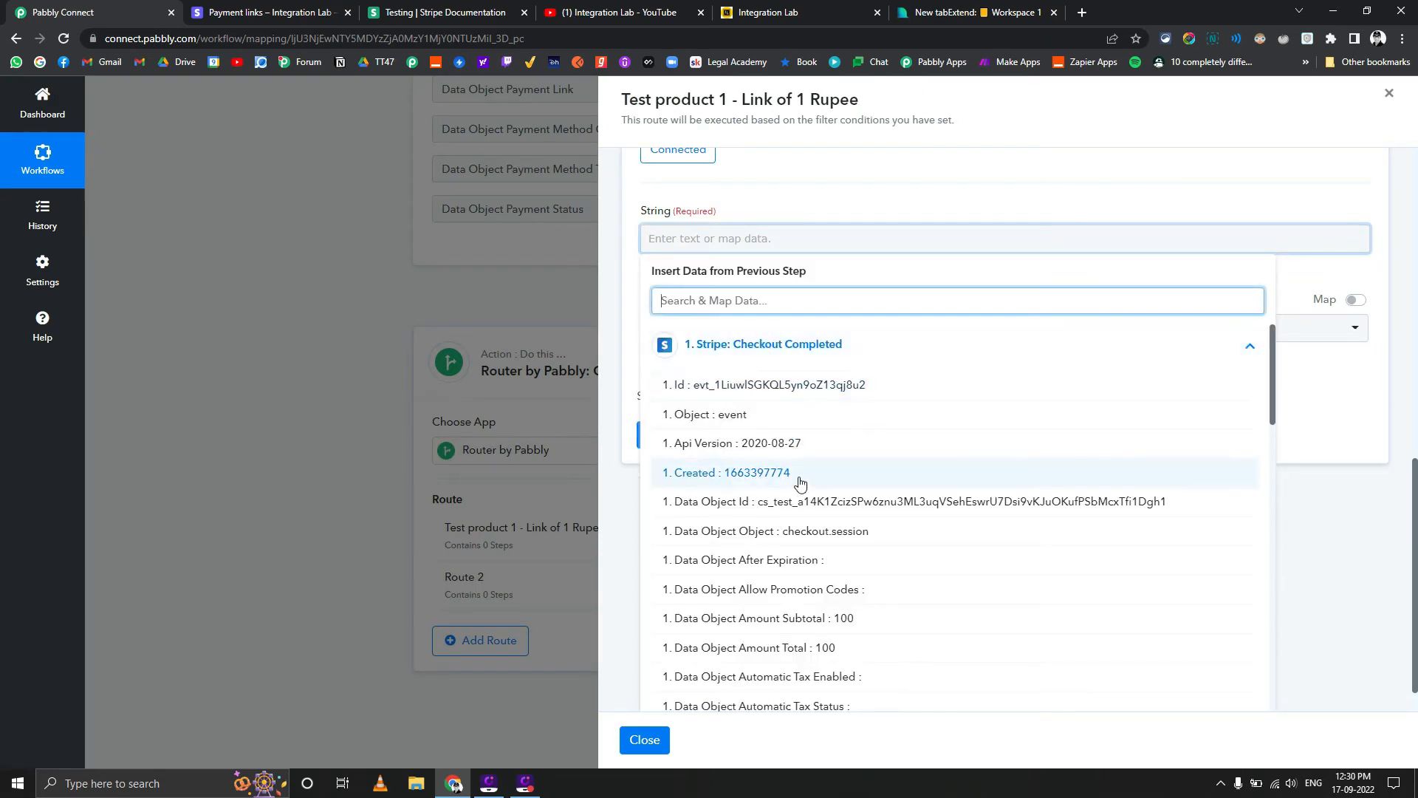
pyautogui.scroll(-9, 802, 484)
pyautogui.scroll(-5, 801, 494)
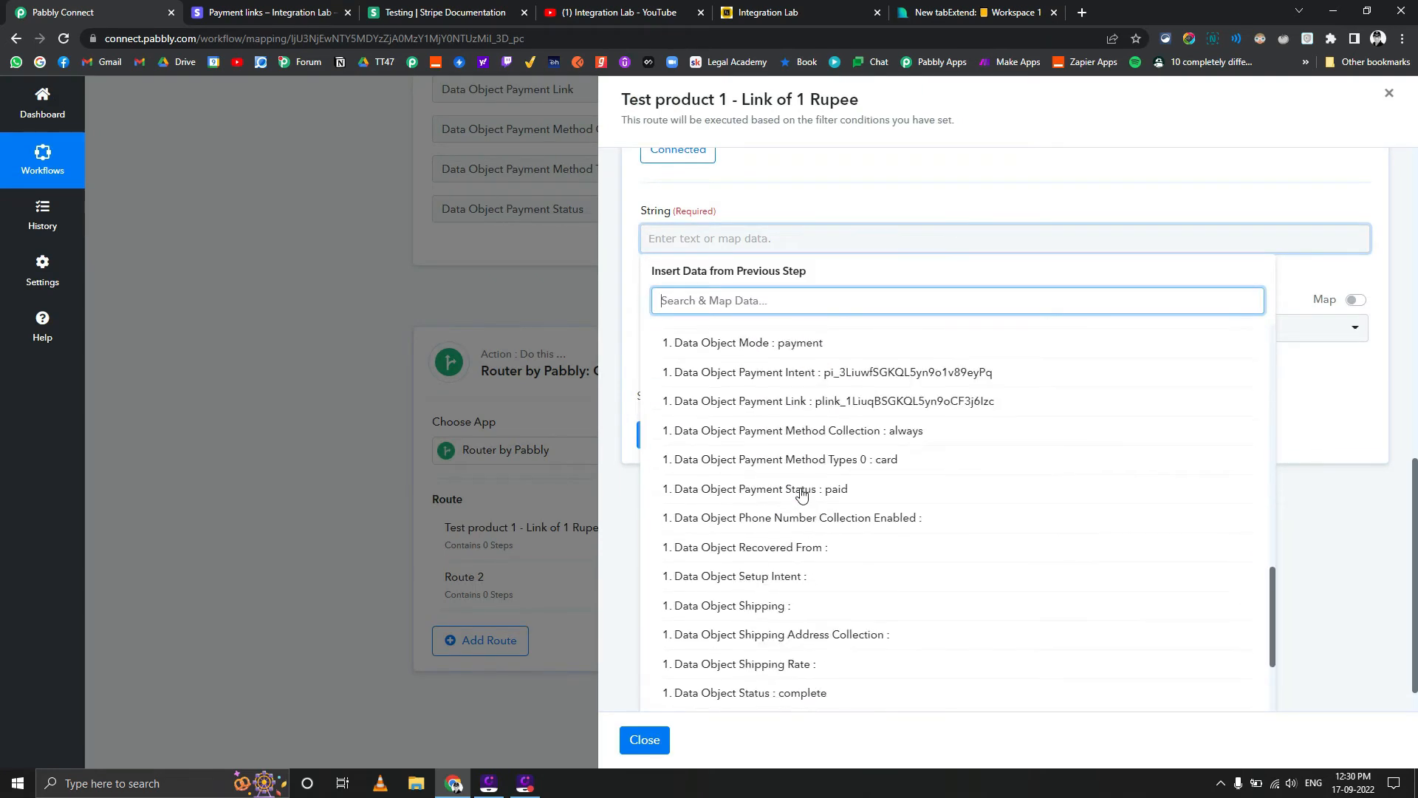
pyautogui.scroll(5, 800, 491)
pyautogui.scroll(-4, 820, 510)
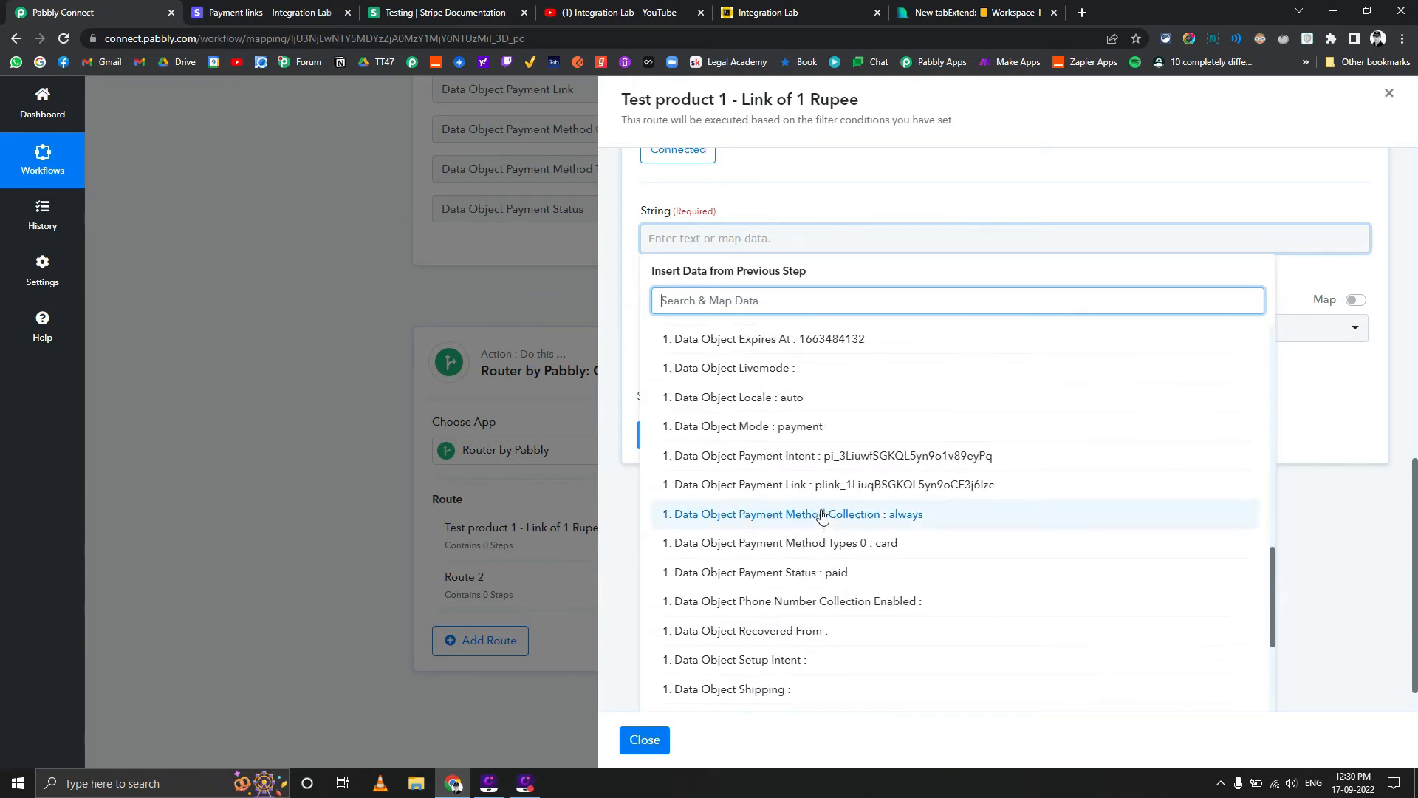
pyautogui.scroll(13, 820, 510)
pyautogui.write('pli')
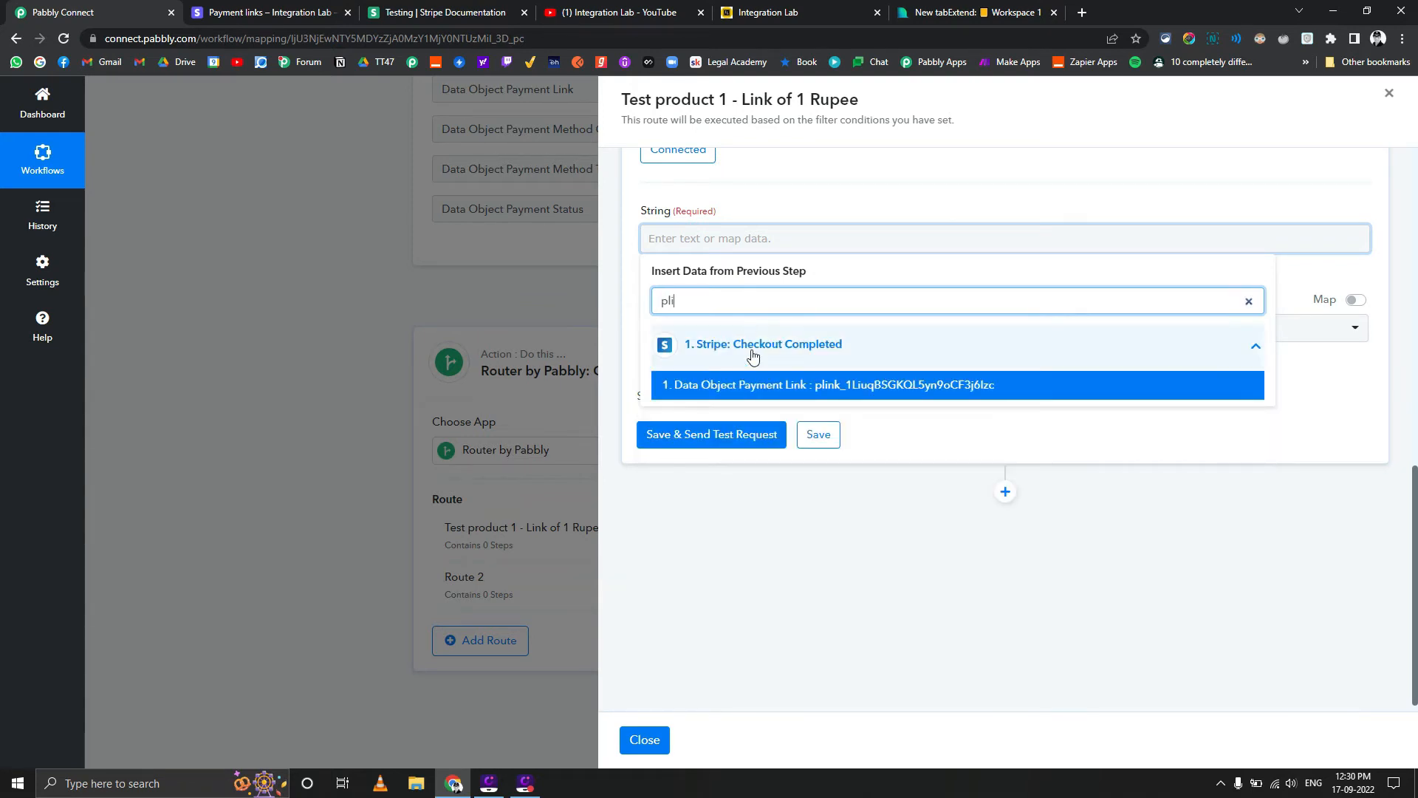
pyautogui.click(783, 385)
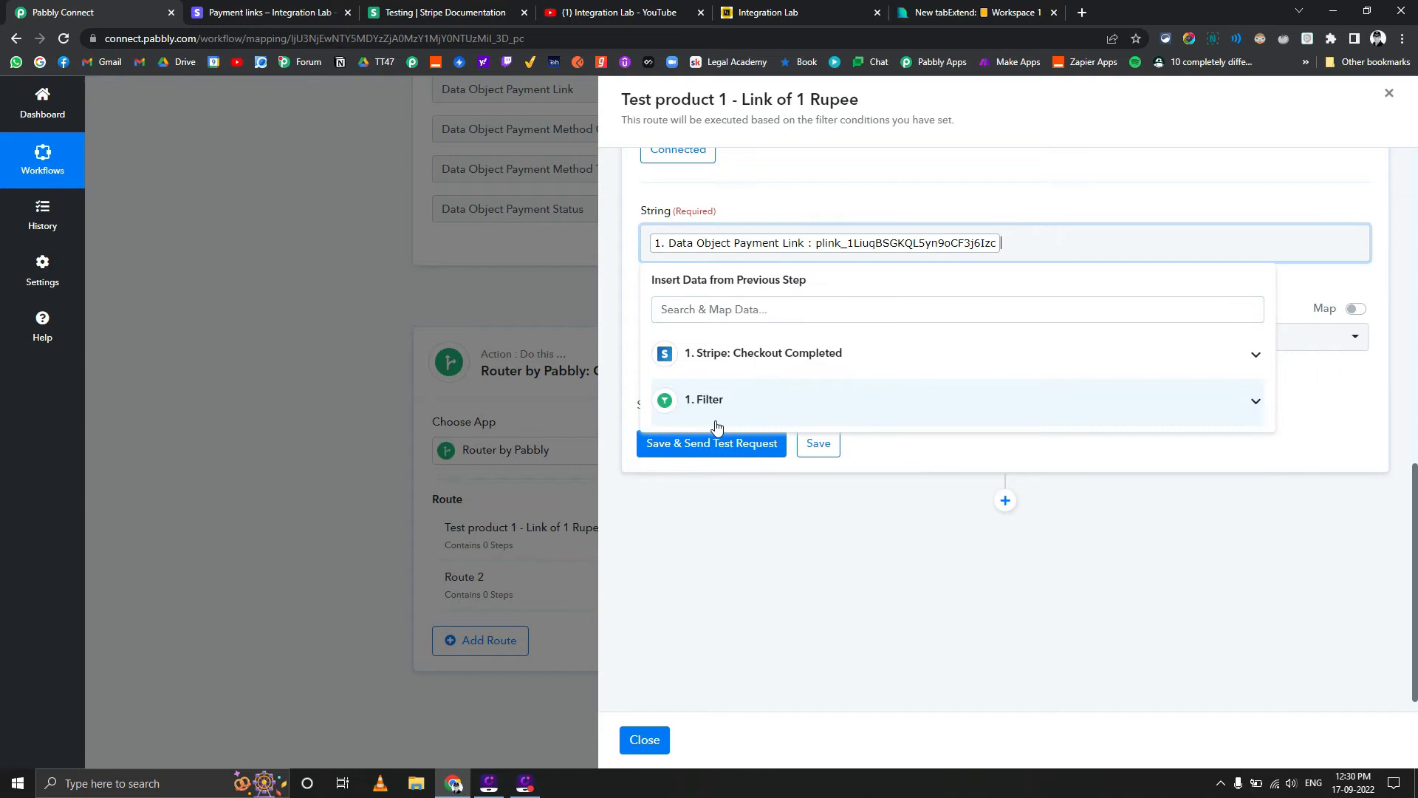
pyautogui.click(718, 512)
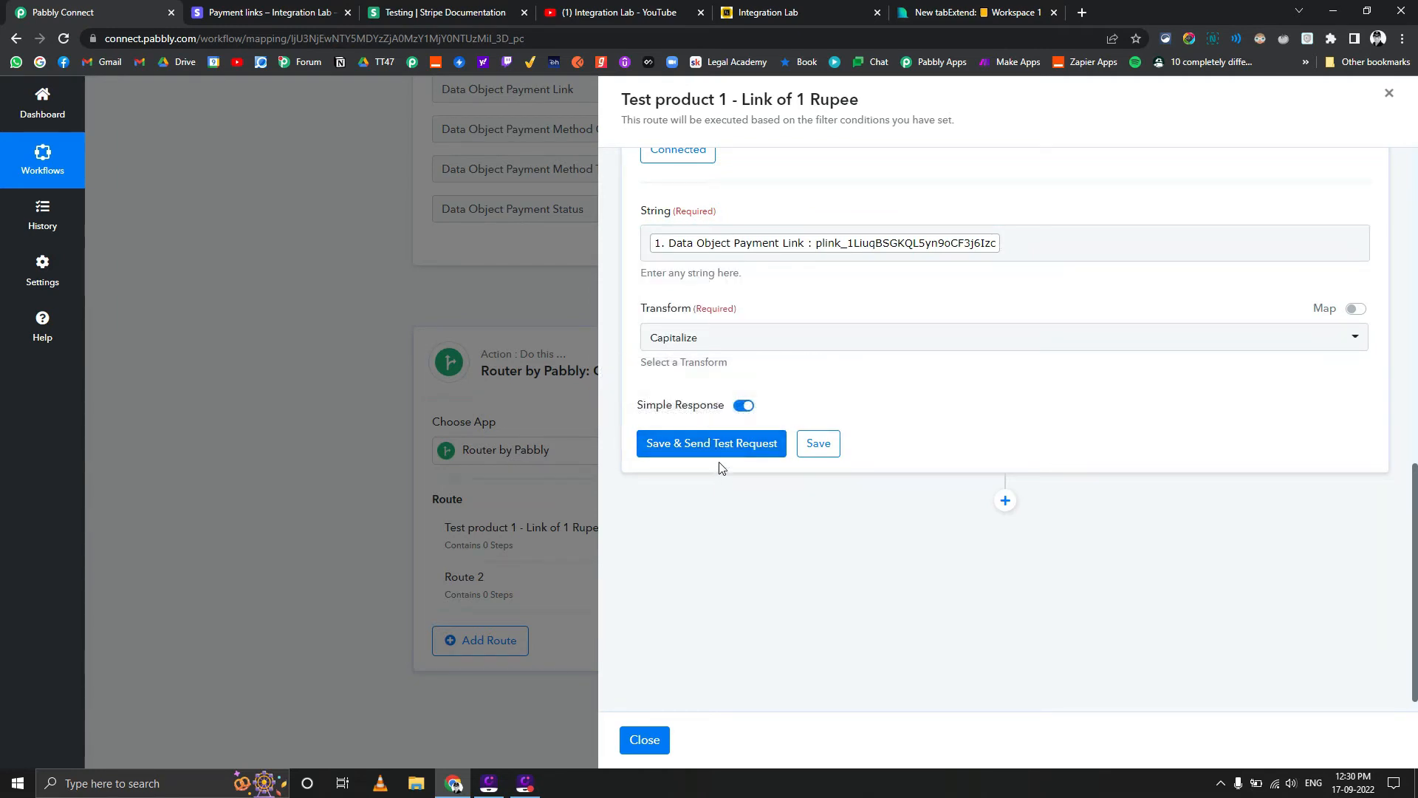
# Save the Text Formatter action with the Capitalize transform, send a test request, and close the route's settings
pyautogui.click(714, 447)
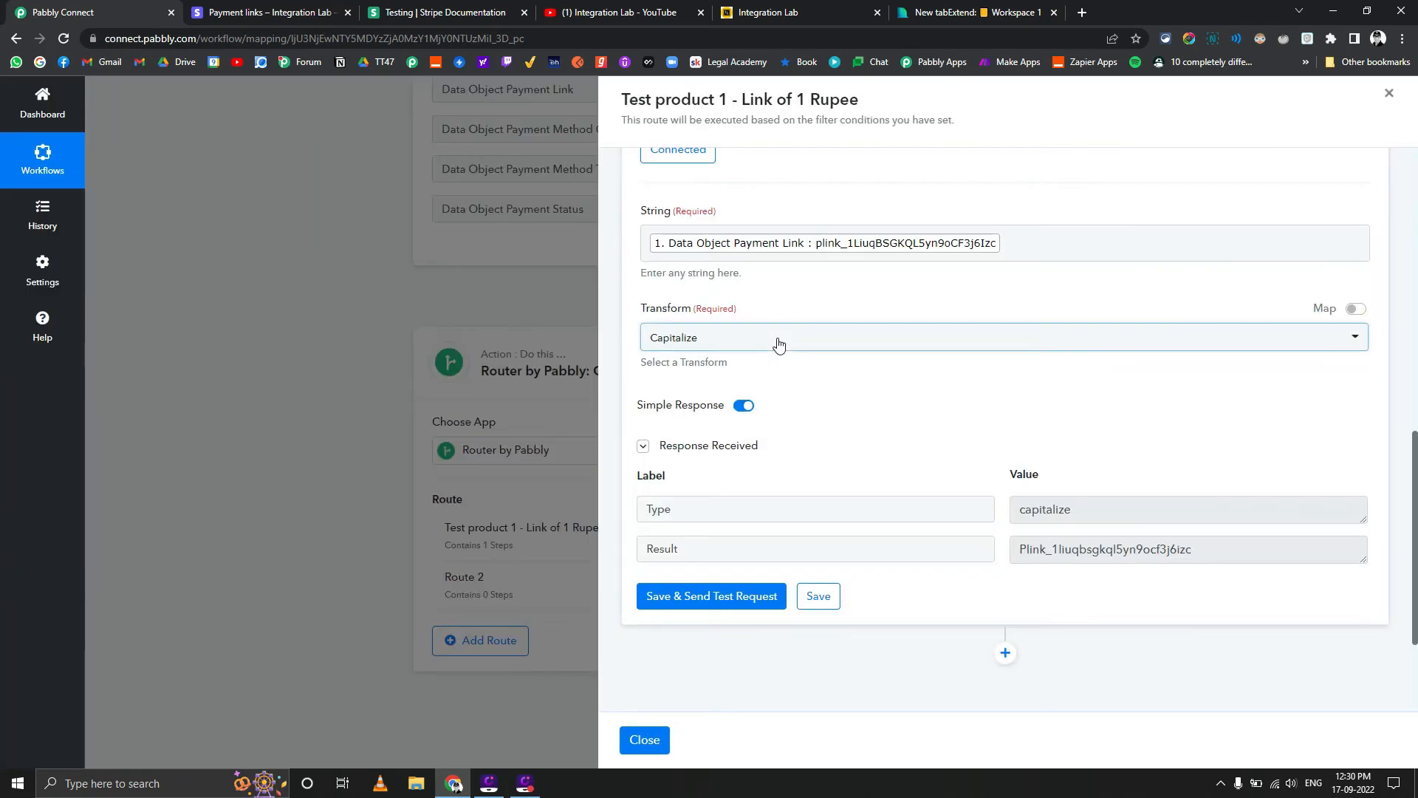
pyautogui.click(774, 337)
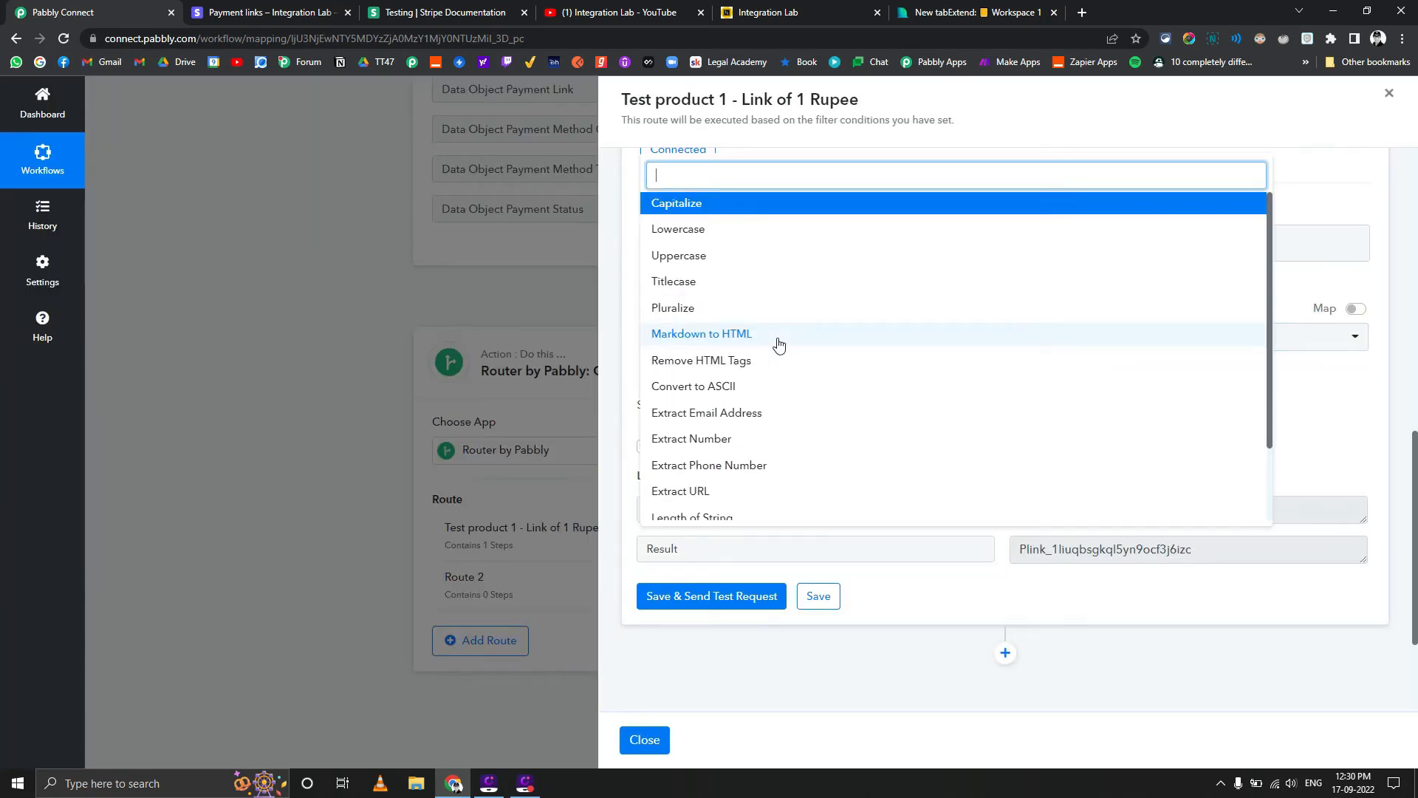
pyautogui.click(919, 597)
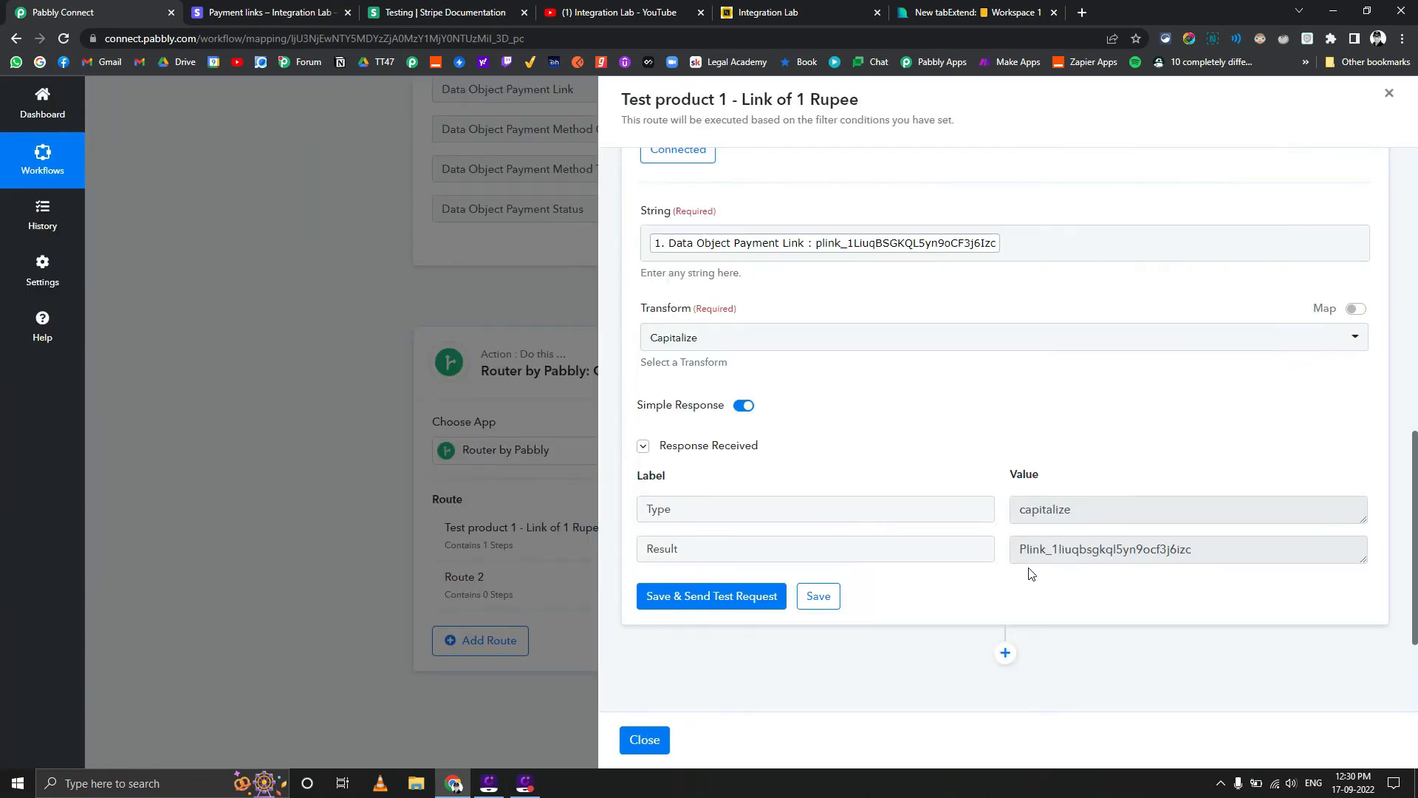
pyautogui.click(645, 739)
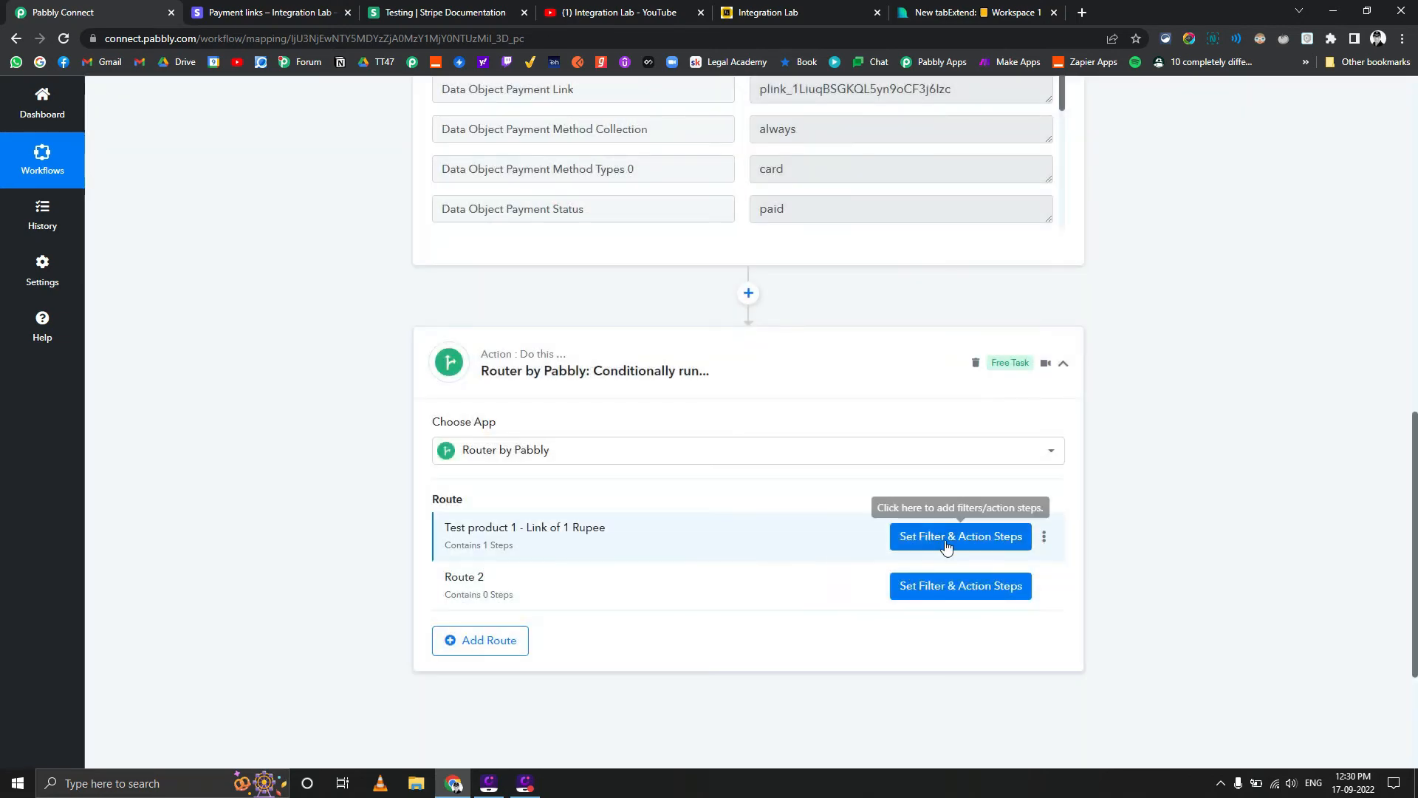
# Clone the "Test product 1 - Link of 1 Rupee" route in the router
pyautogui.click(1044, 537)
pyautogui.click(968, 582)
pyautogui.click(662, 486)
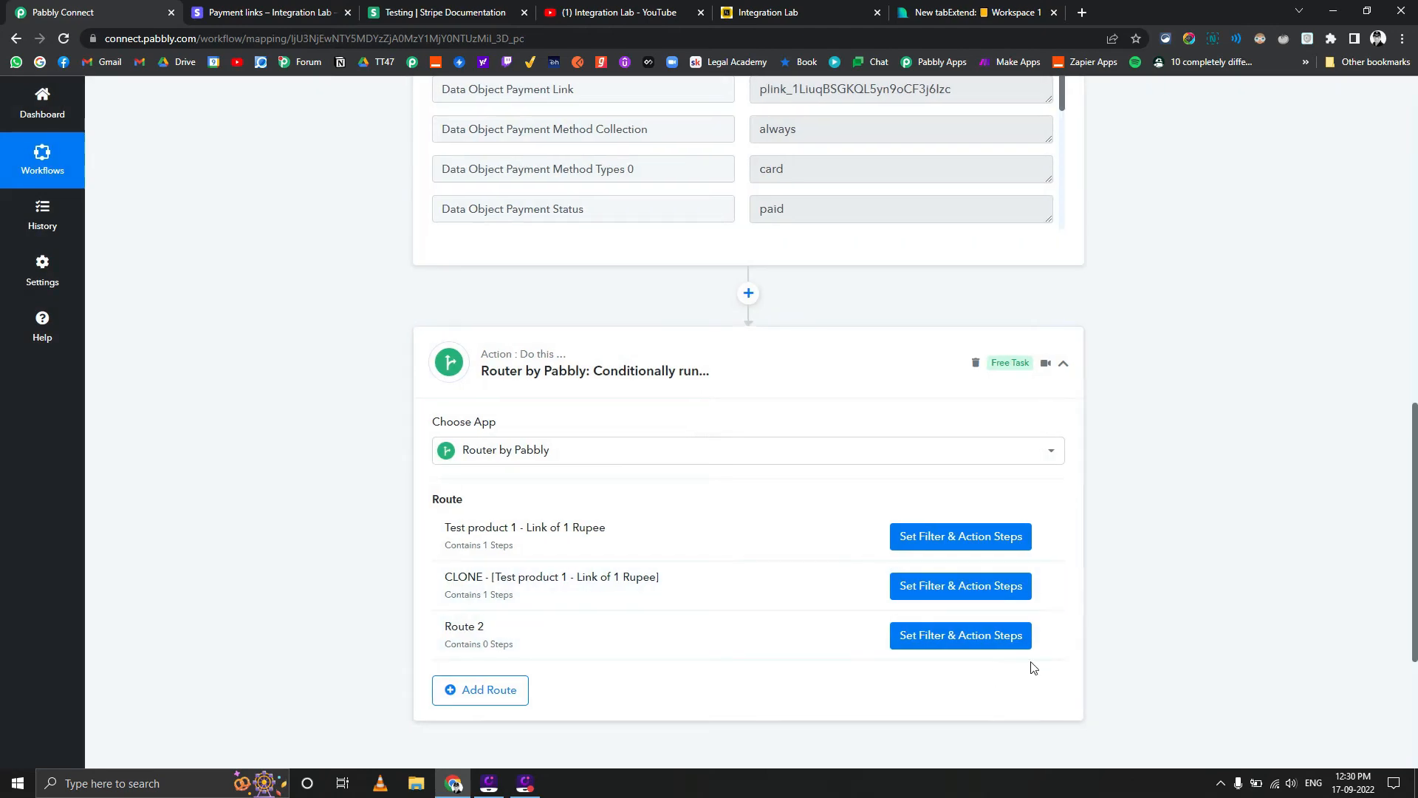
# Delete the empty Route 2 from the router
pyautogui.click(1043, 635)
pyautogui.click(962, 703)
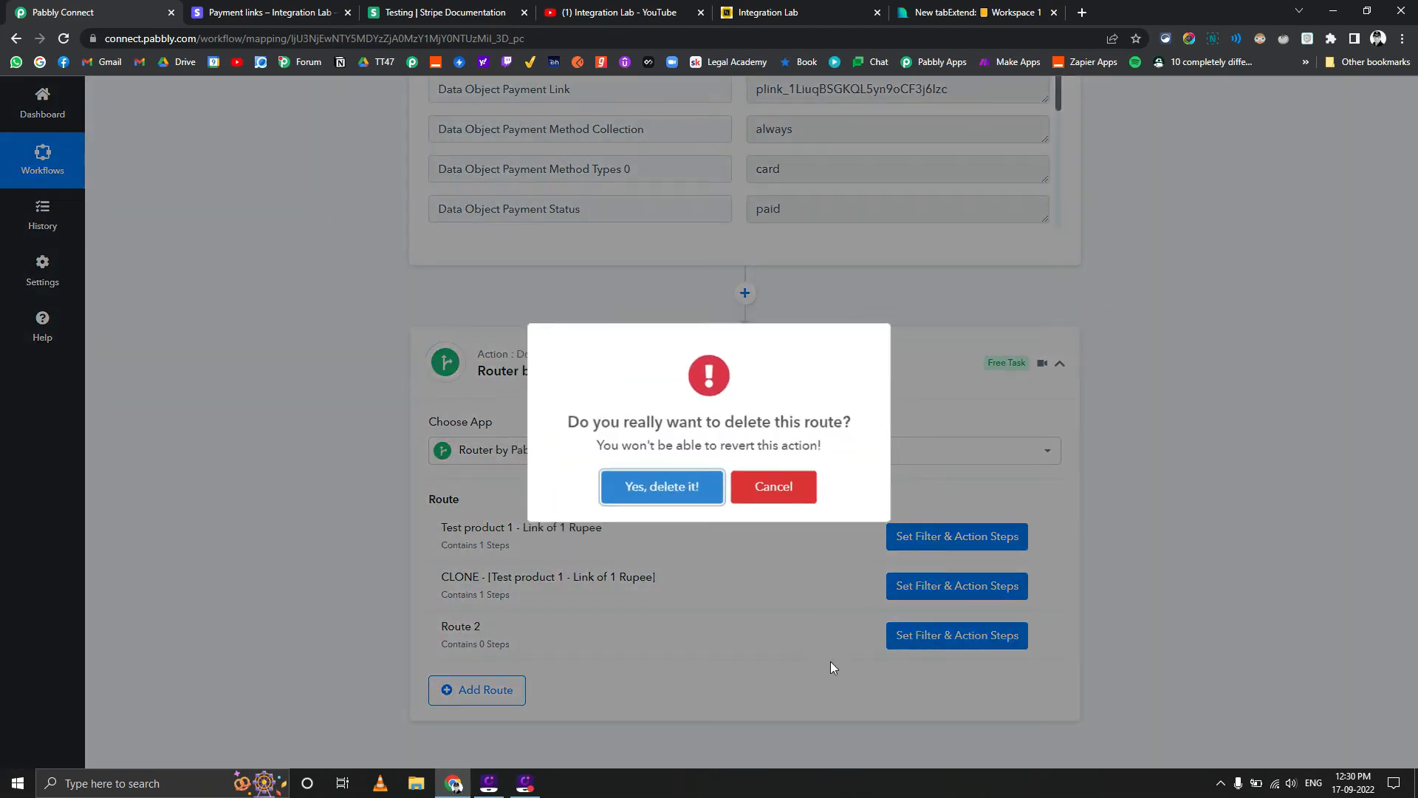
pyautogui.click(698, 499)
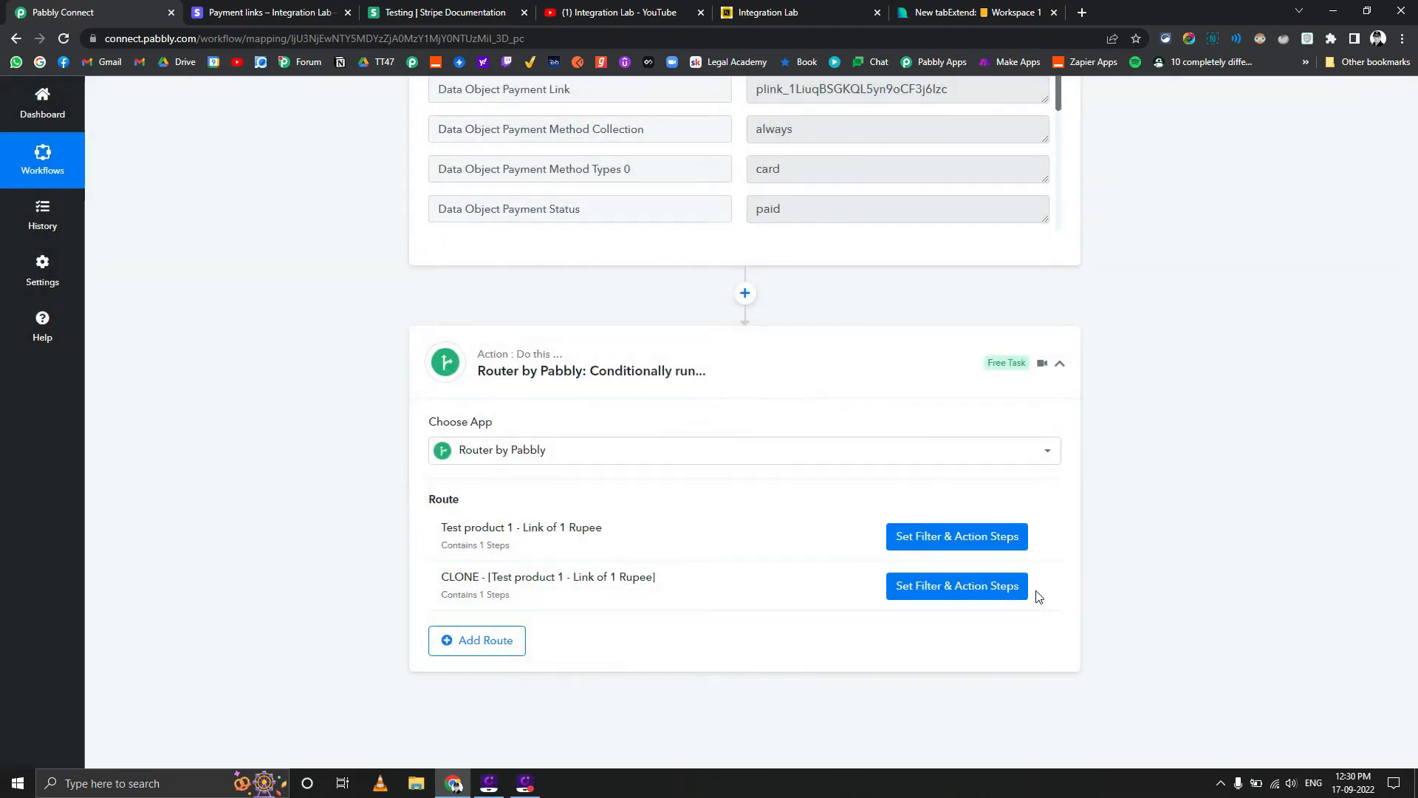
# Rename the cloned route as "Test product 2 - Link of 2 Rupee"
pyautogui.click(1044, 586)
pyautogui.click(950, 608)
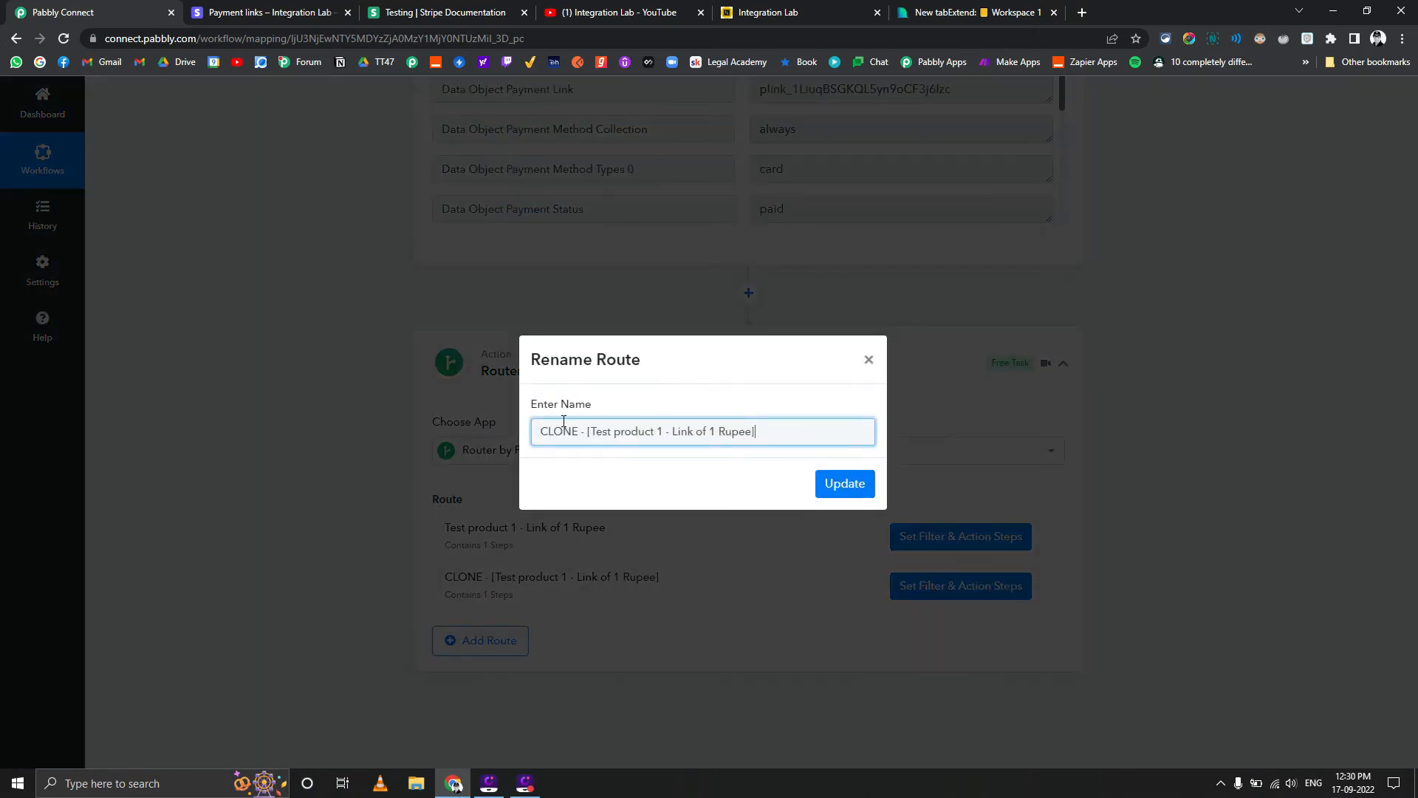
pyautogui.moveTo(591, 432); pyautogui.dragTo(275, 446)
pyautogui.press('BackSpace')
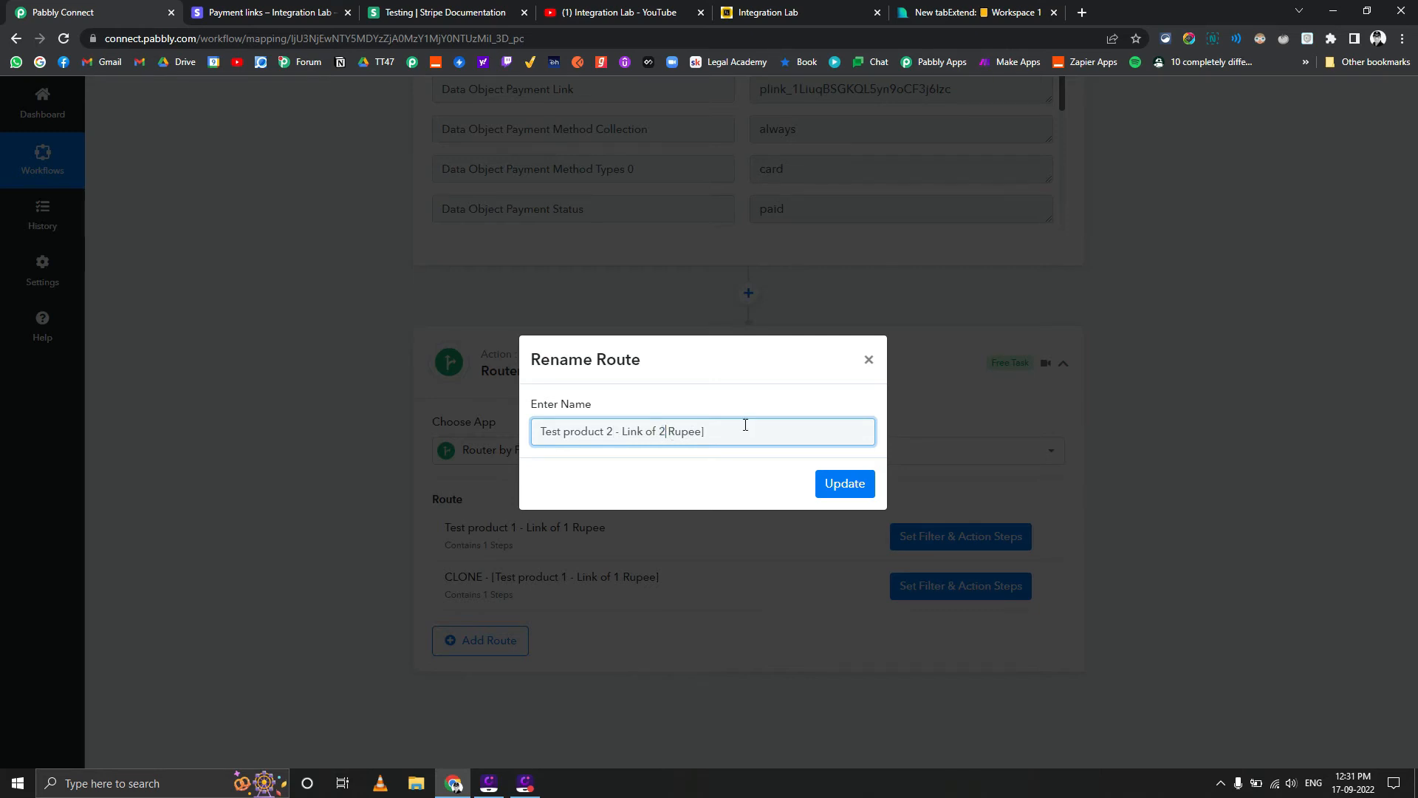
pyautogui.click(830, 490)
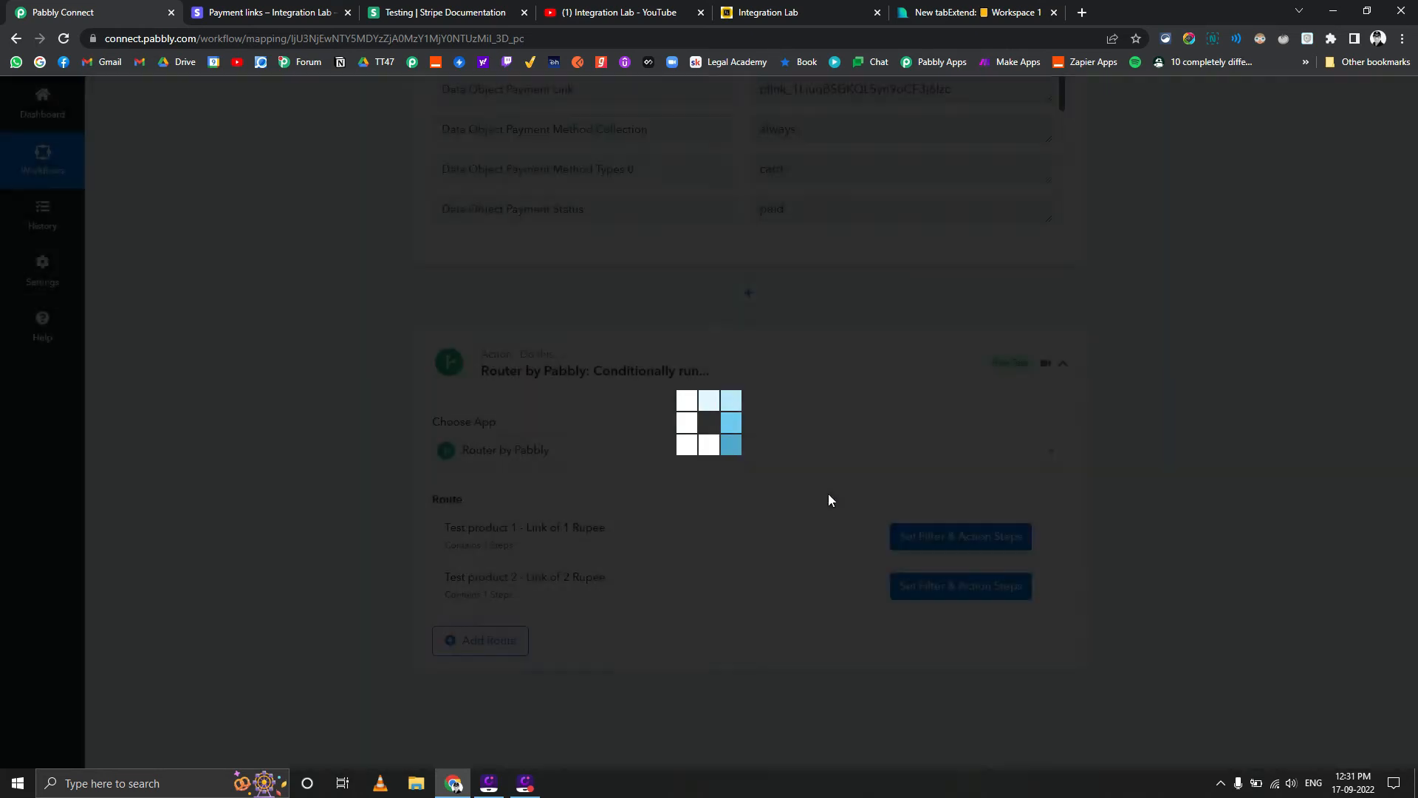
# Open the "Test product 2 - Link of 2 Rupee" route's settings and copy the Test Product2 payment link ID from the Stripe dashboard
pyautogui.click(945, 586)
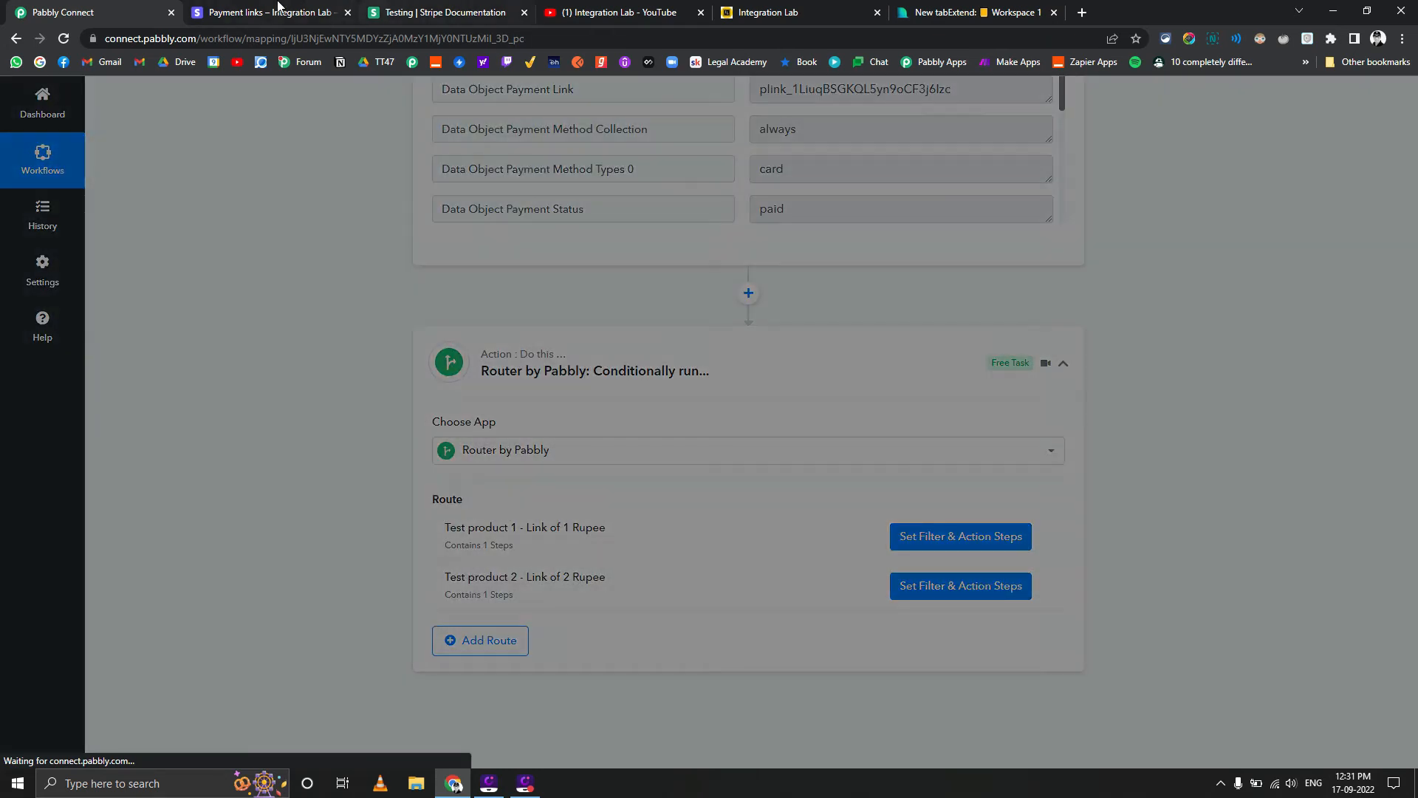
pyautogui.click(270, 12)
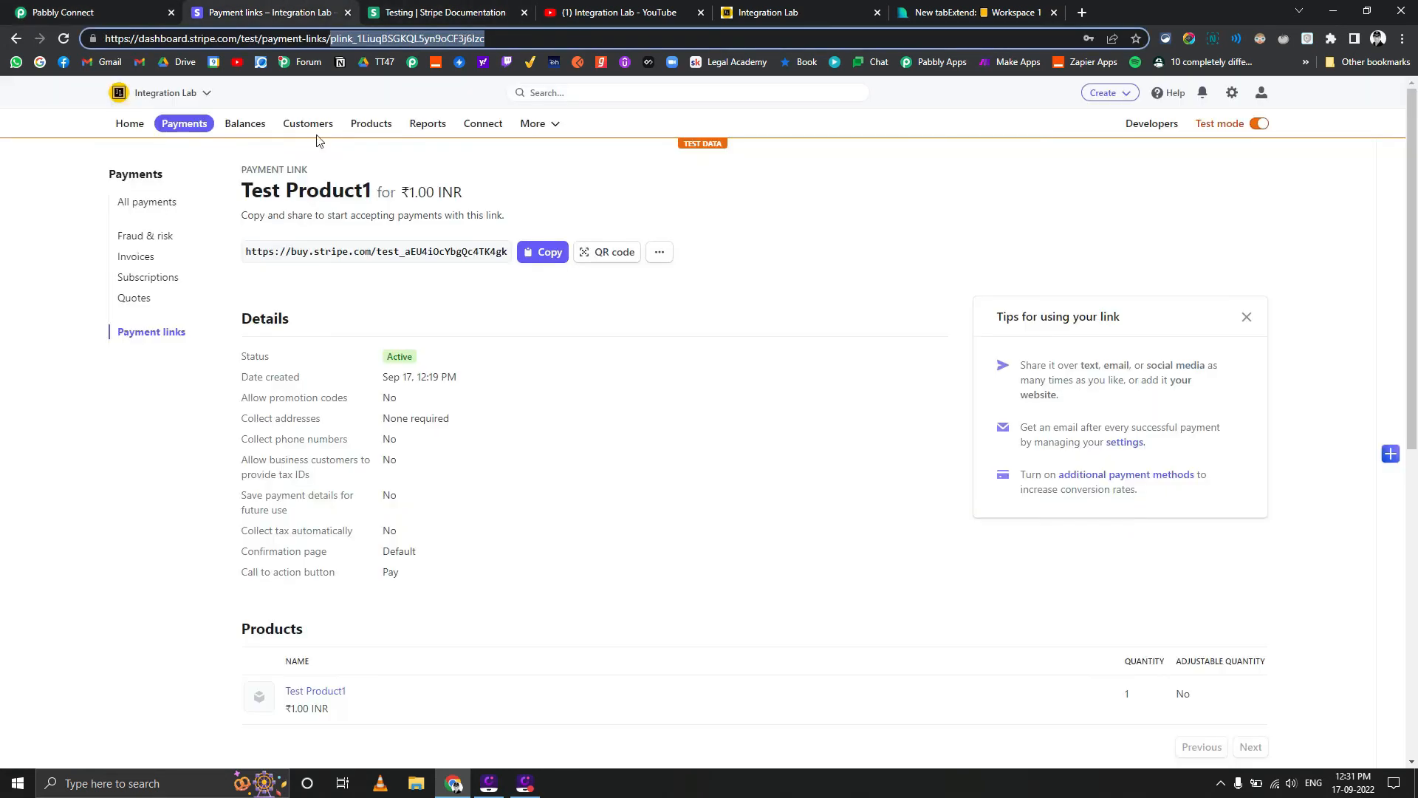
pyautogui.click(160, 332)
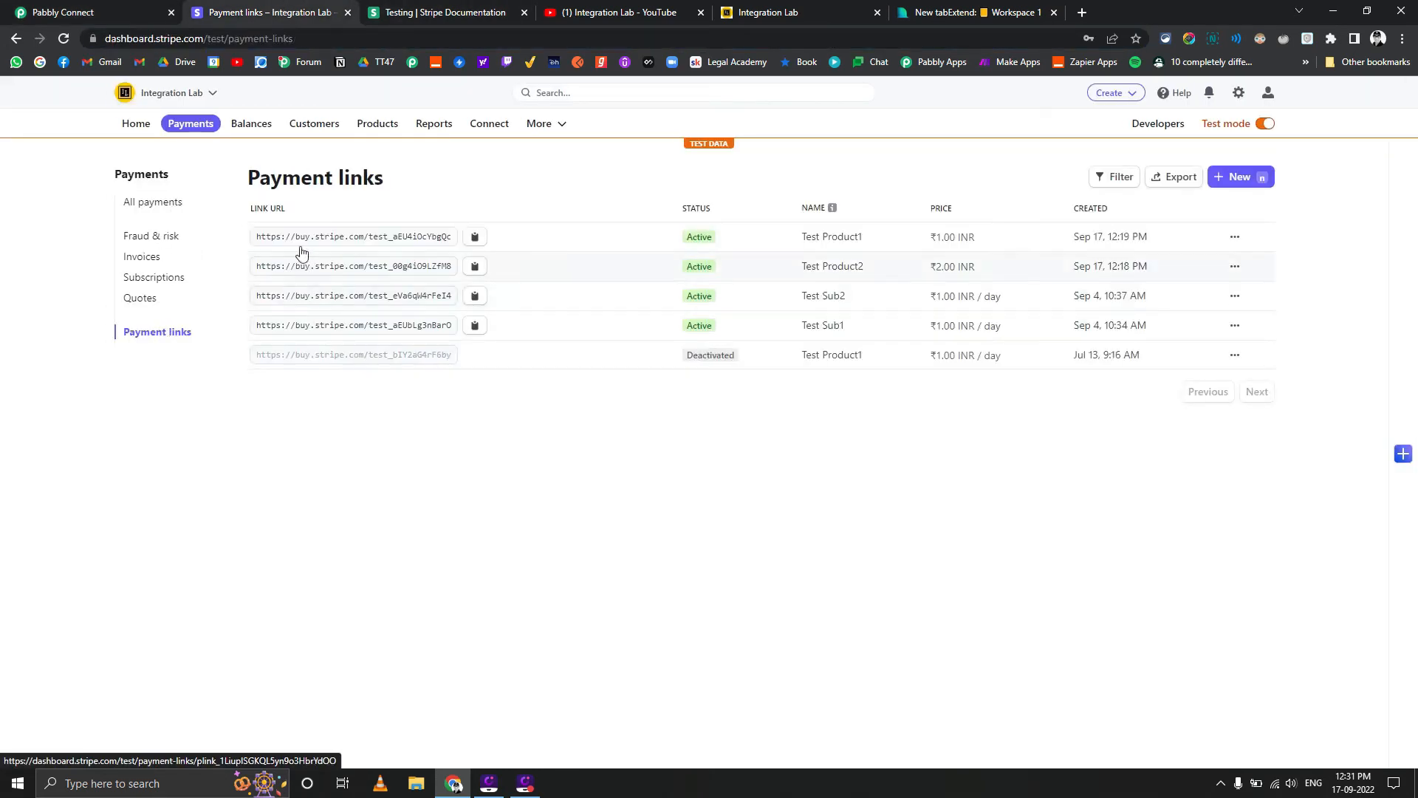
pyautogui.click(631, 269)
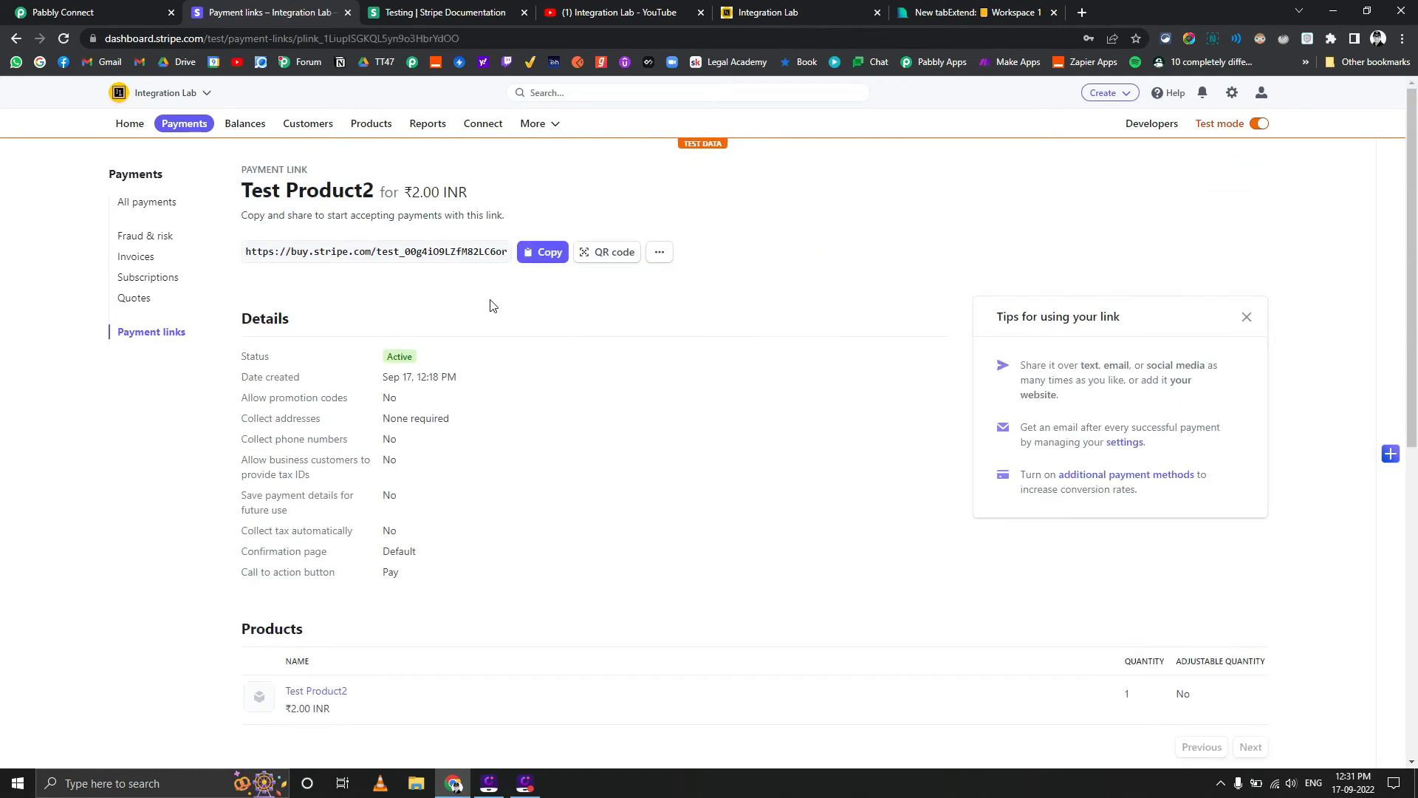
pyautogui.moveTo(471, 39); pyautogui.dragTo(297, 42)
pyautogui.hotkey('ctrl', 'c')
pyautogui.click(95, 6)
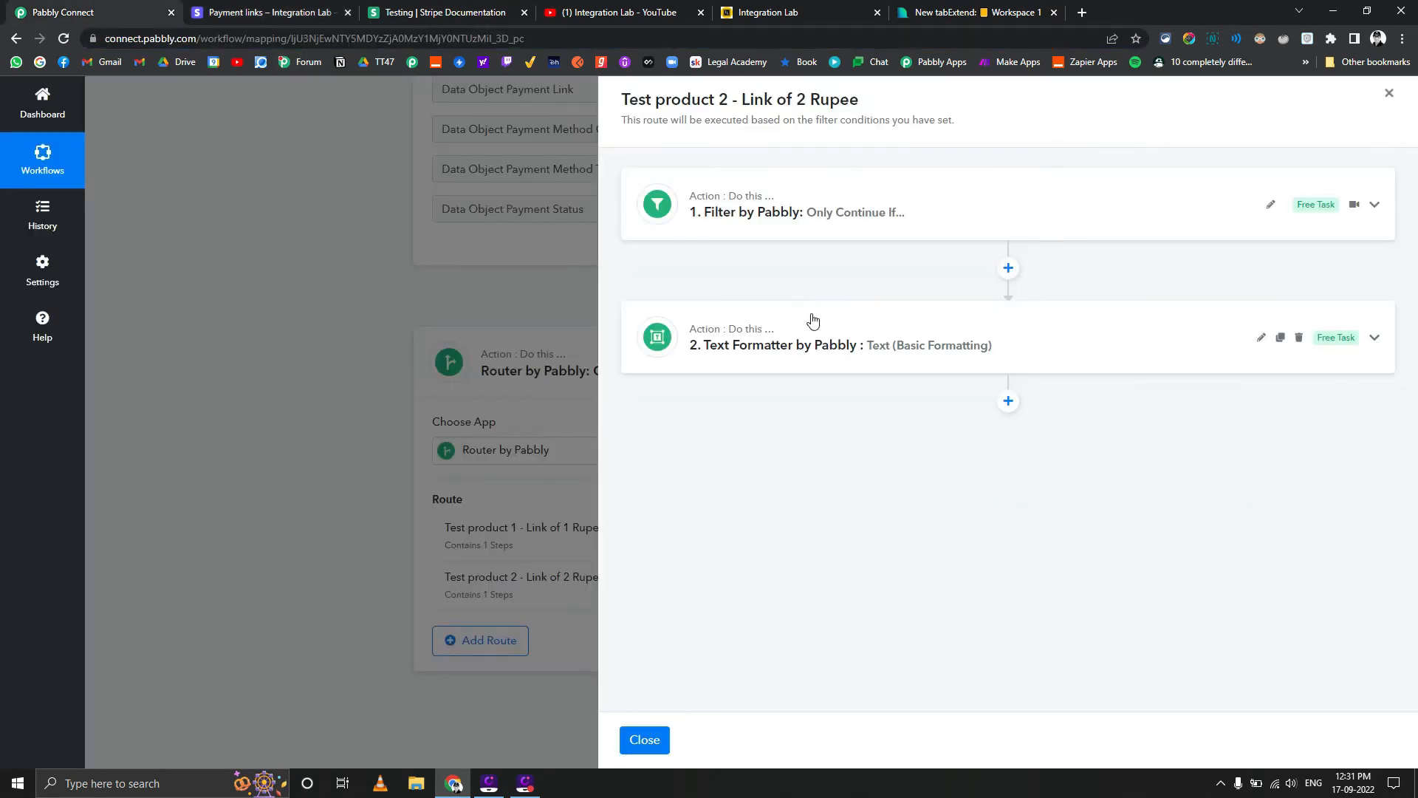
# Set the route's filter value to plink_1LiupISGKQL5yn9o3HbrYdOO, then save the filter and send a test request
pyautogui.click(853, 222)
pyautogui.doubleClick(1097, 314)
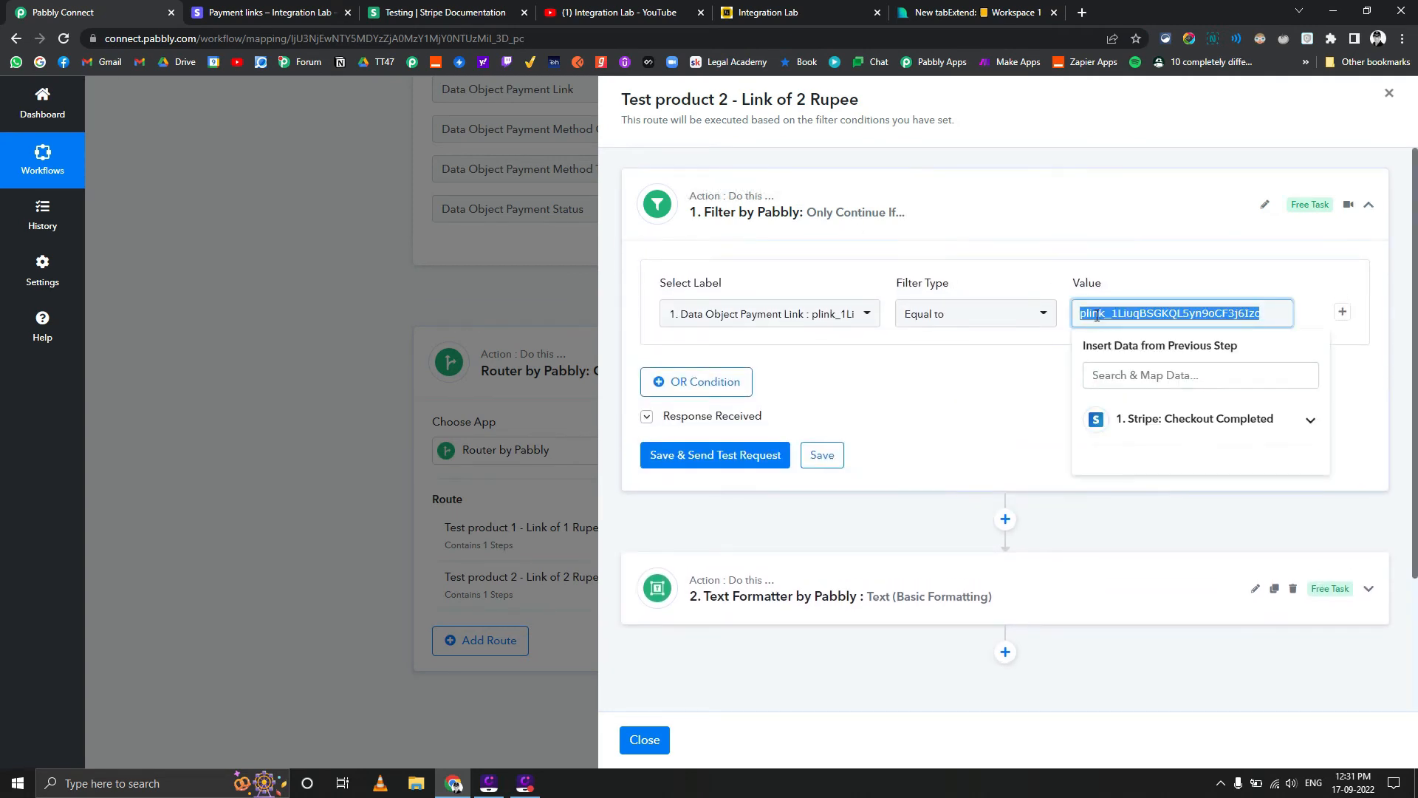
pyautogui.hotkey('ctrl', 'v')
pyautogui.click(942, 491)
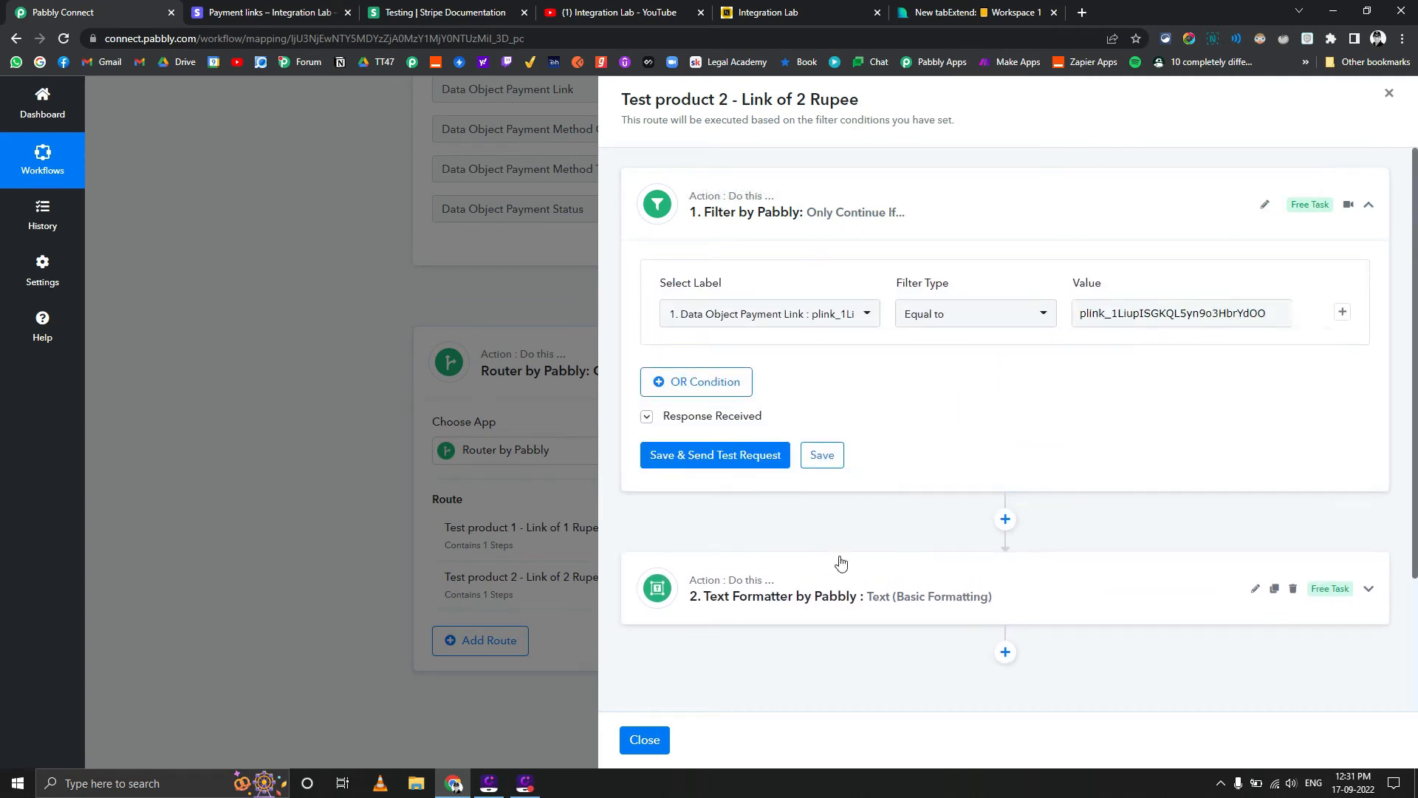
pyautogui.click(766, 467)
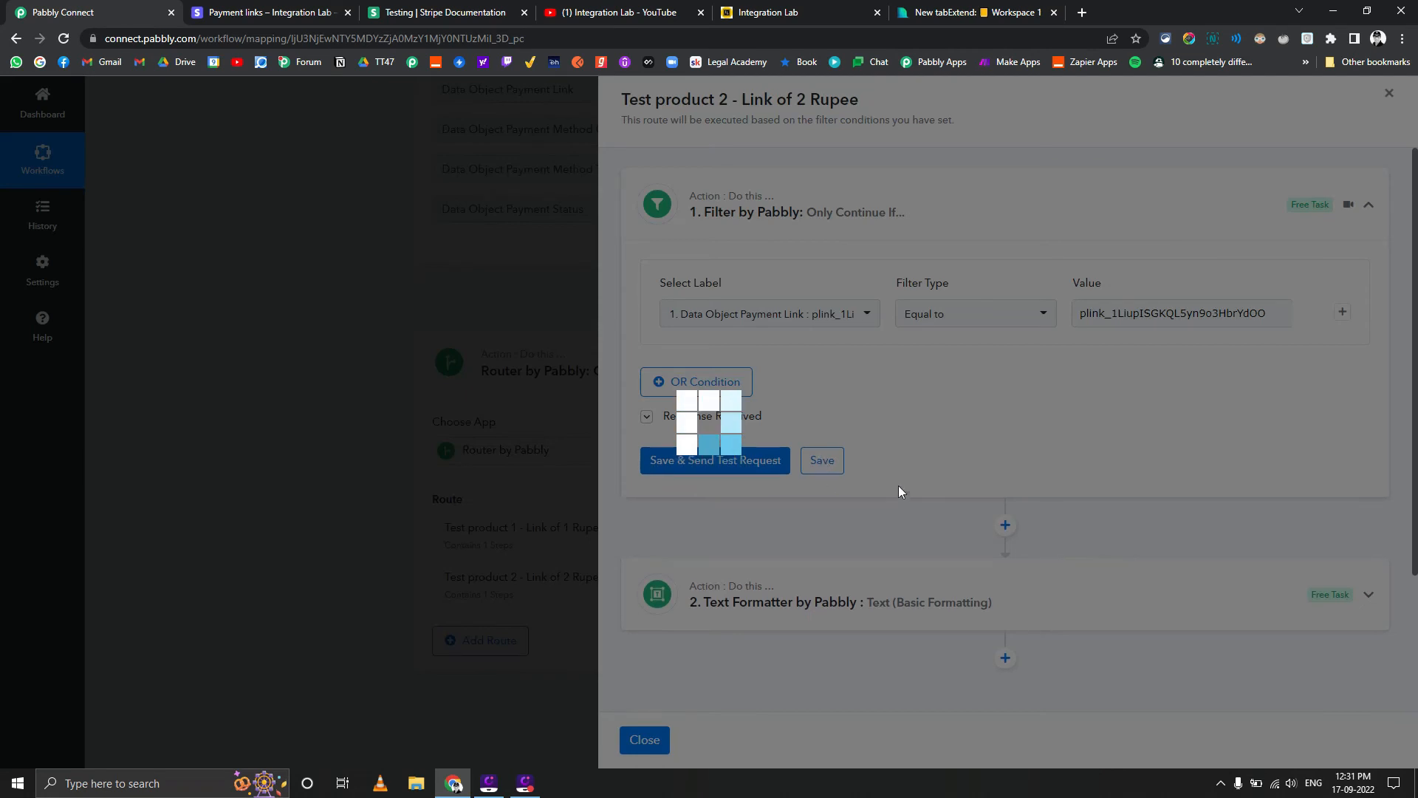
# Save the route's Text Formatter action with the Capitalize transform and close the route's settings
pyautogui.scroll(-4, 907, 494)
pyautogui.click(886, 441)
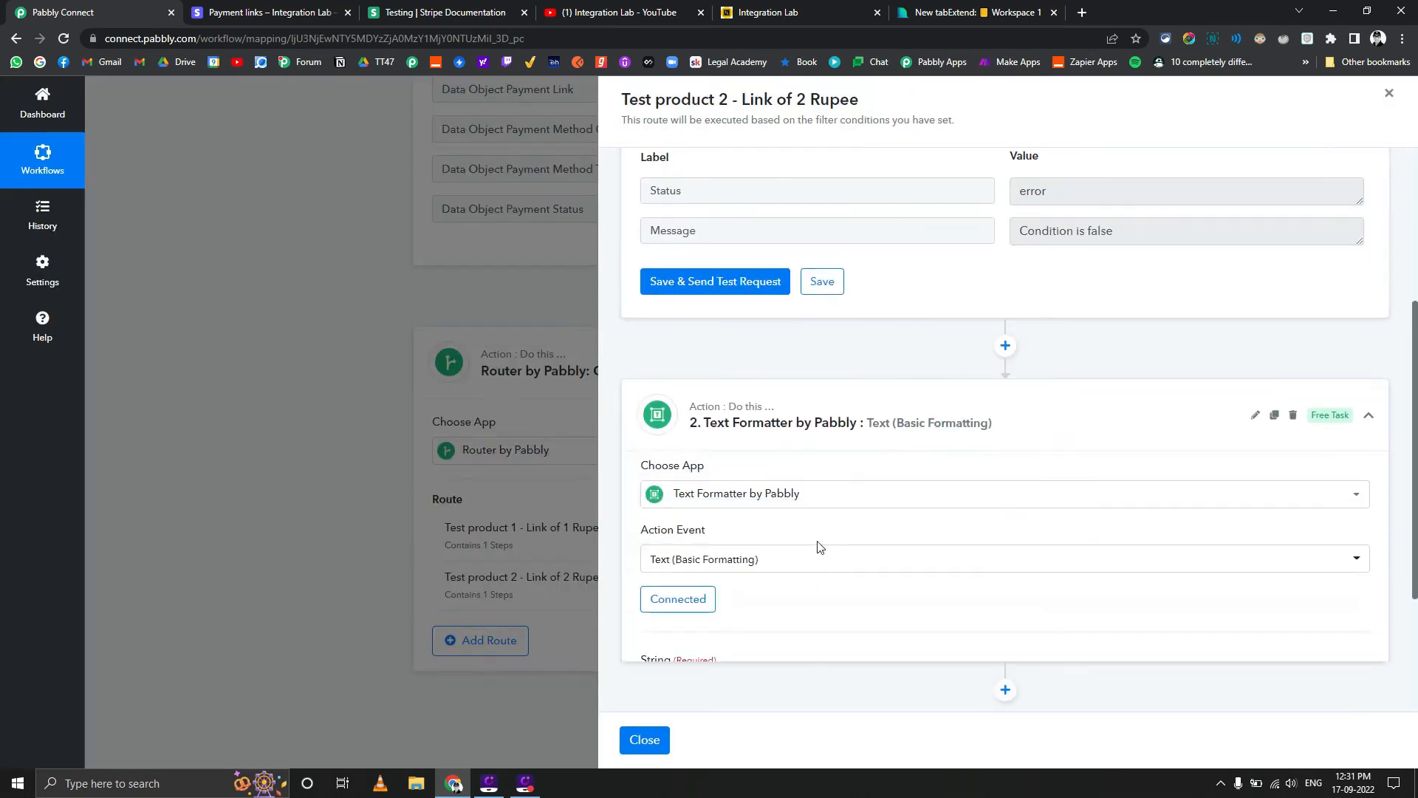
pyautogui.scroll(-3, 817, 548)
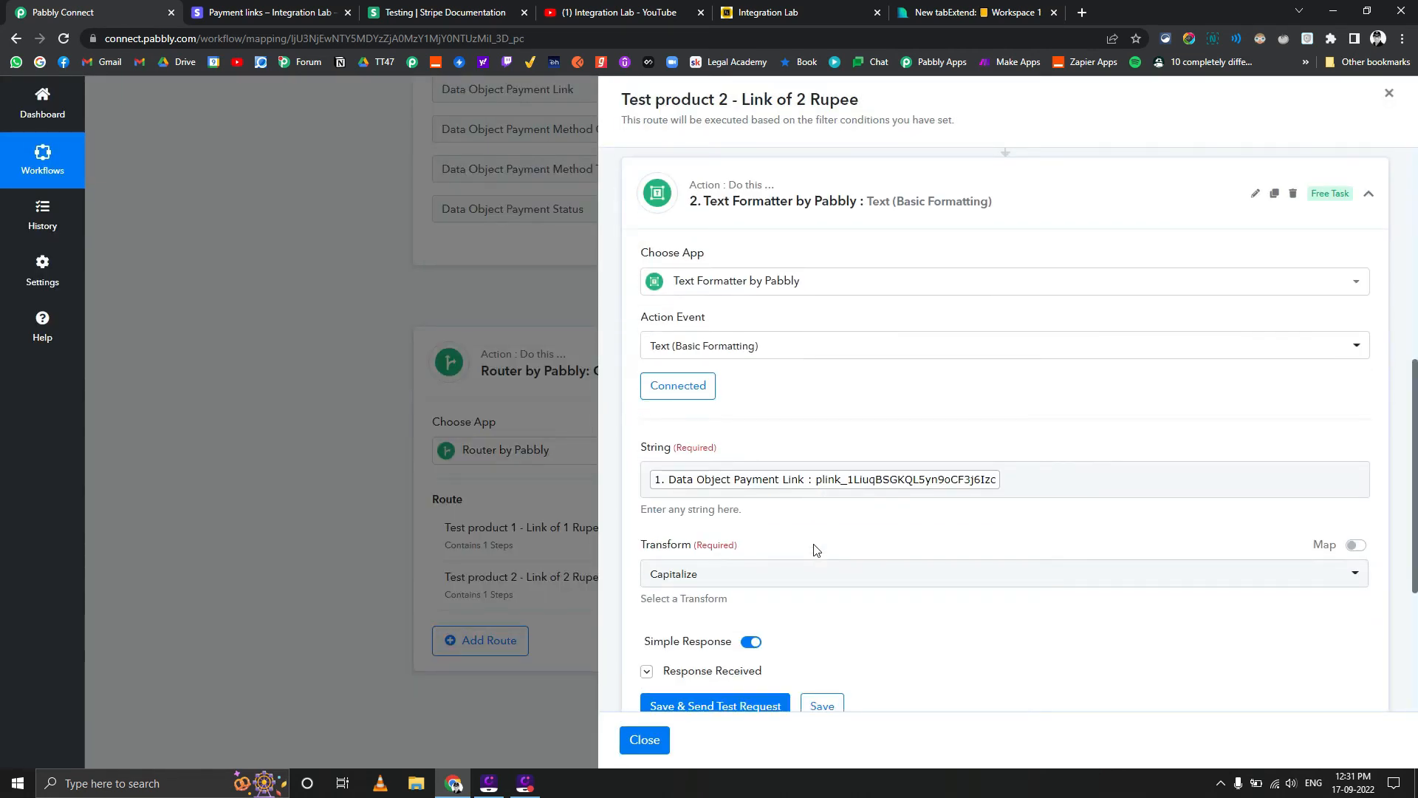
pyautogui.scroll(-2, 817, 550)
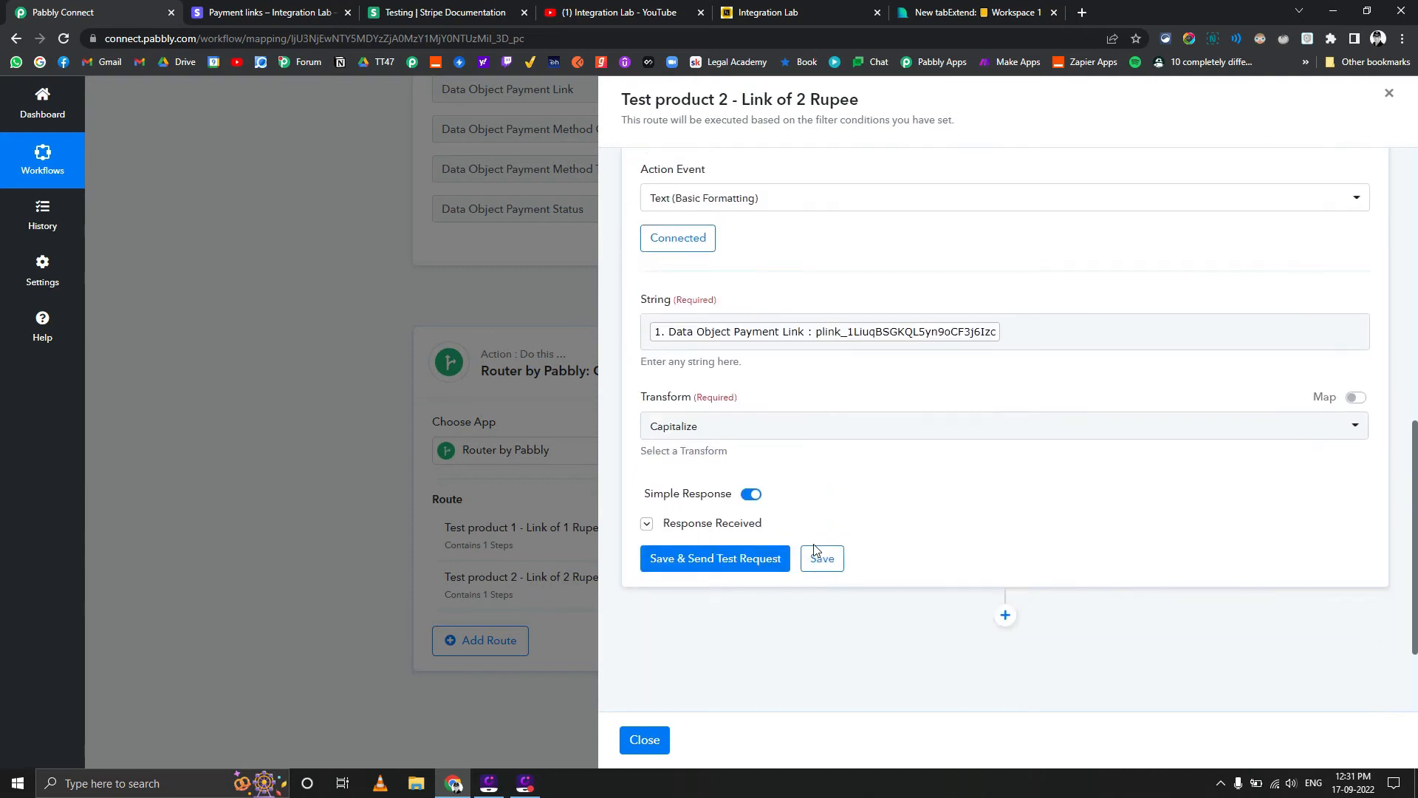
pyautogui.click(817, 555)
pyautogui.scroll(2, 819, 443)
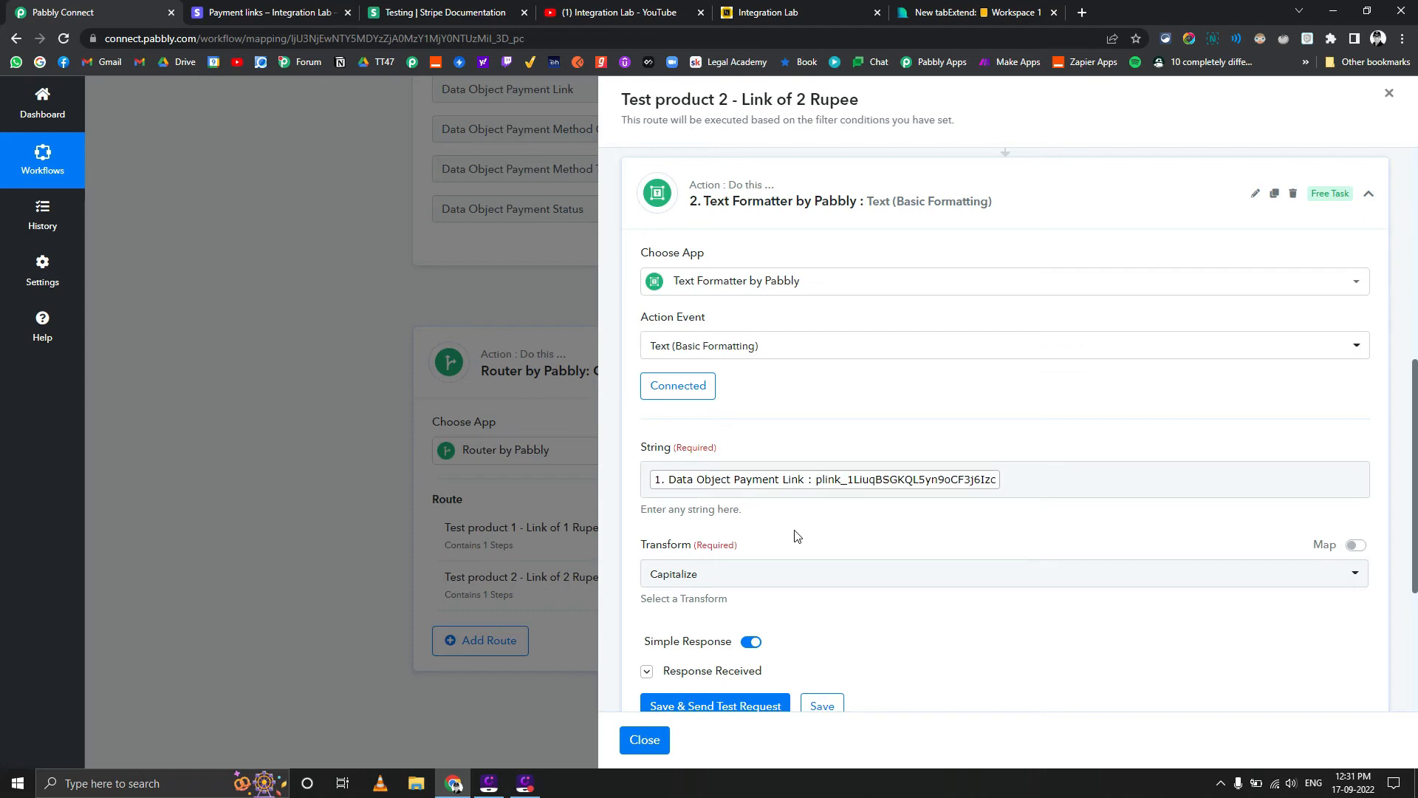
pyautogui.scroll(-2, 795, 537)
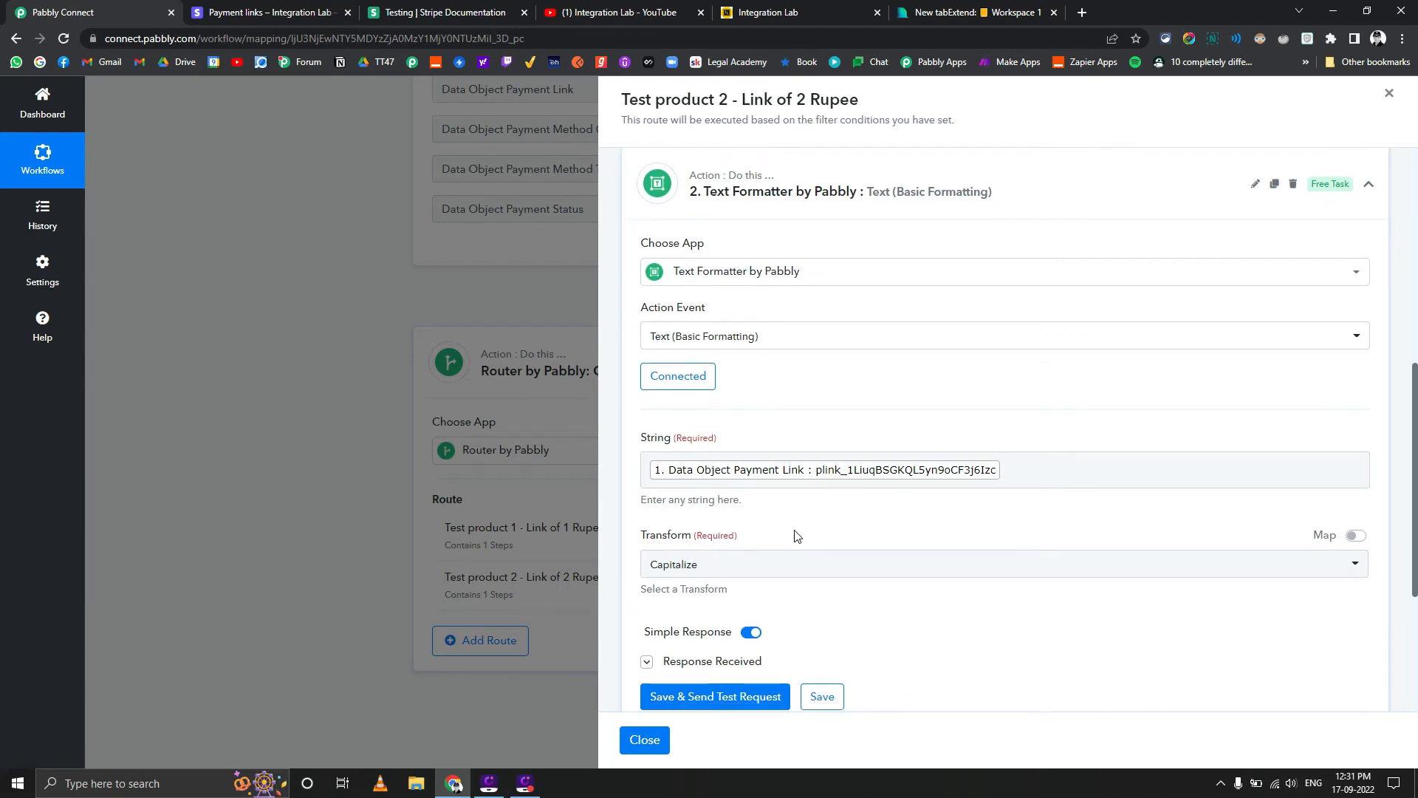
pyautogui.click(654, 739)
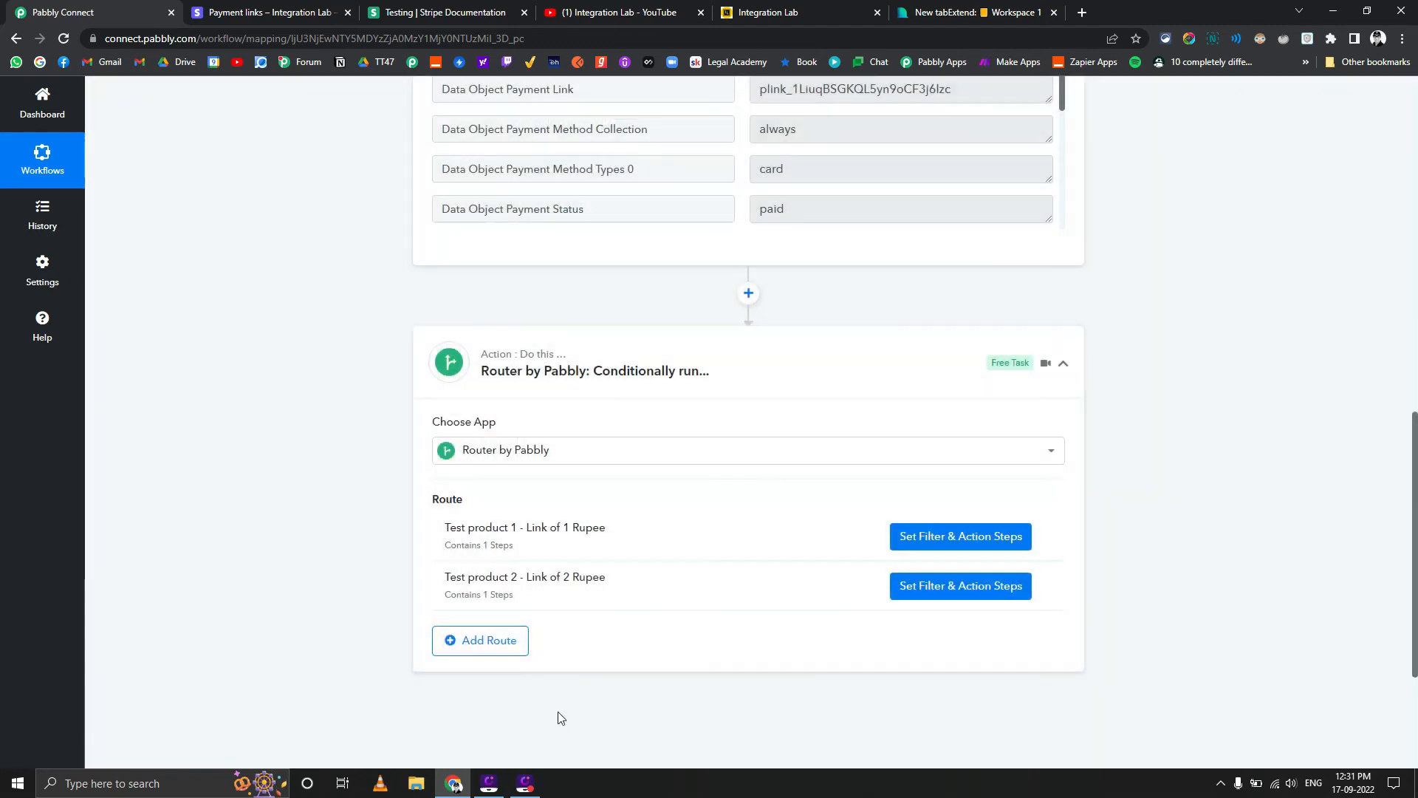
# Try to copy the Test Product2 payment link from Stripe and open it in the spare browser tab
pyautogui.scroll(15, 340, 509)
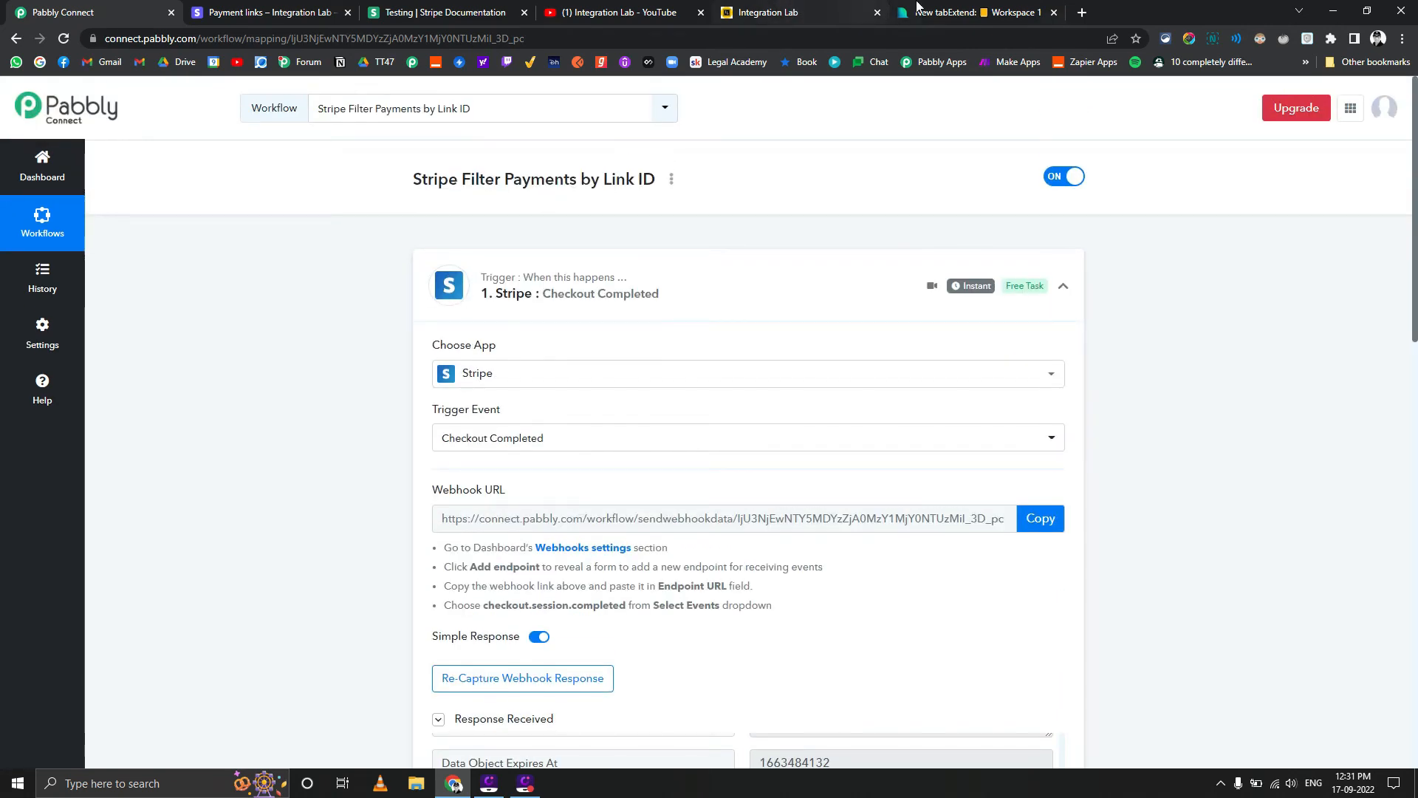
pyautogui.click(968, 13)
pyautogui.tripleClick(897, 35)
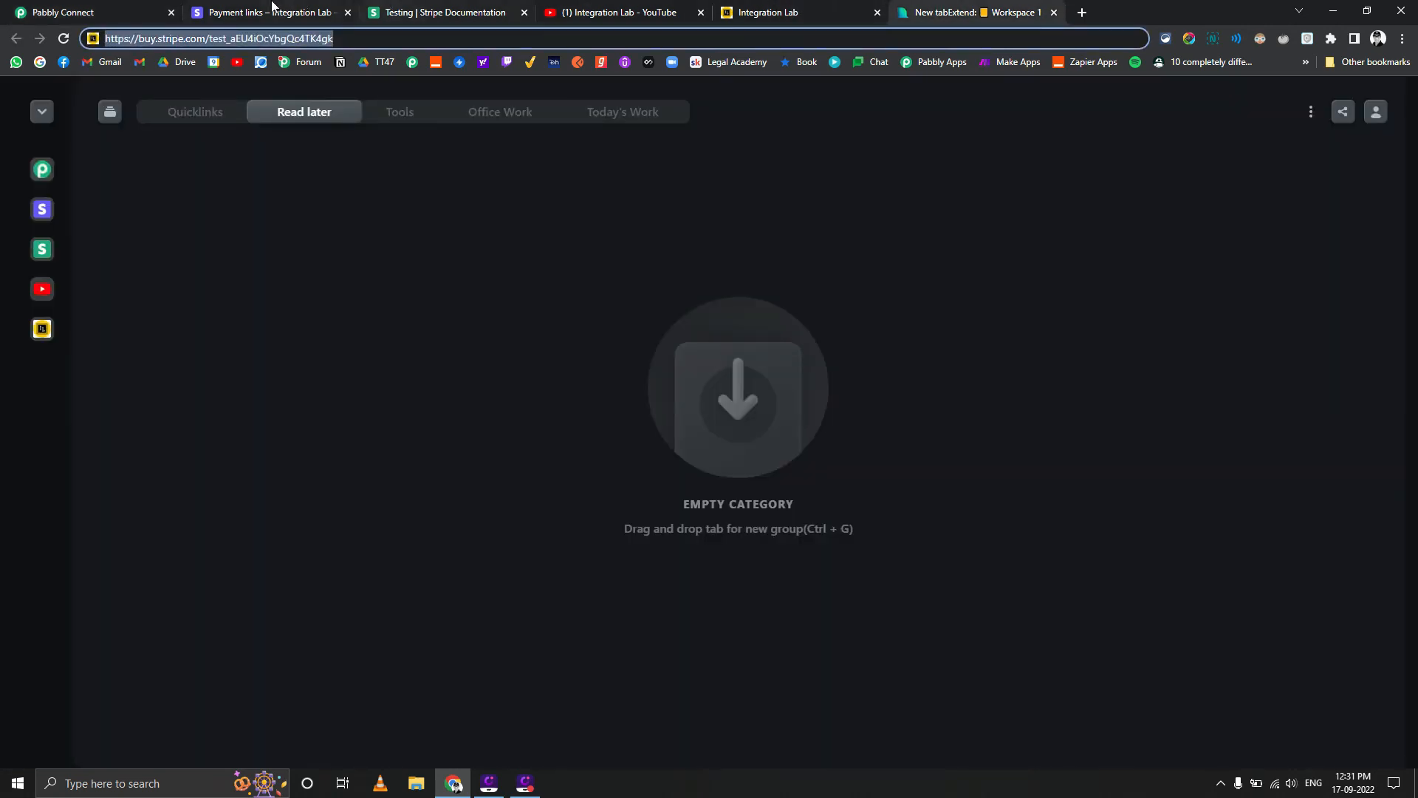
pyautogui.click(271, 5)
pyautogui.click(550, 258)
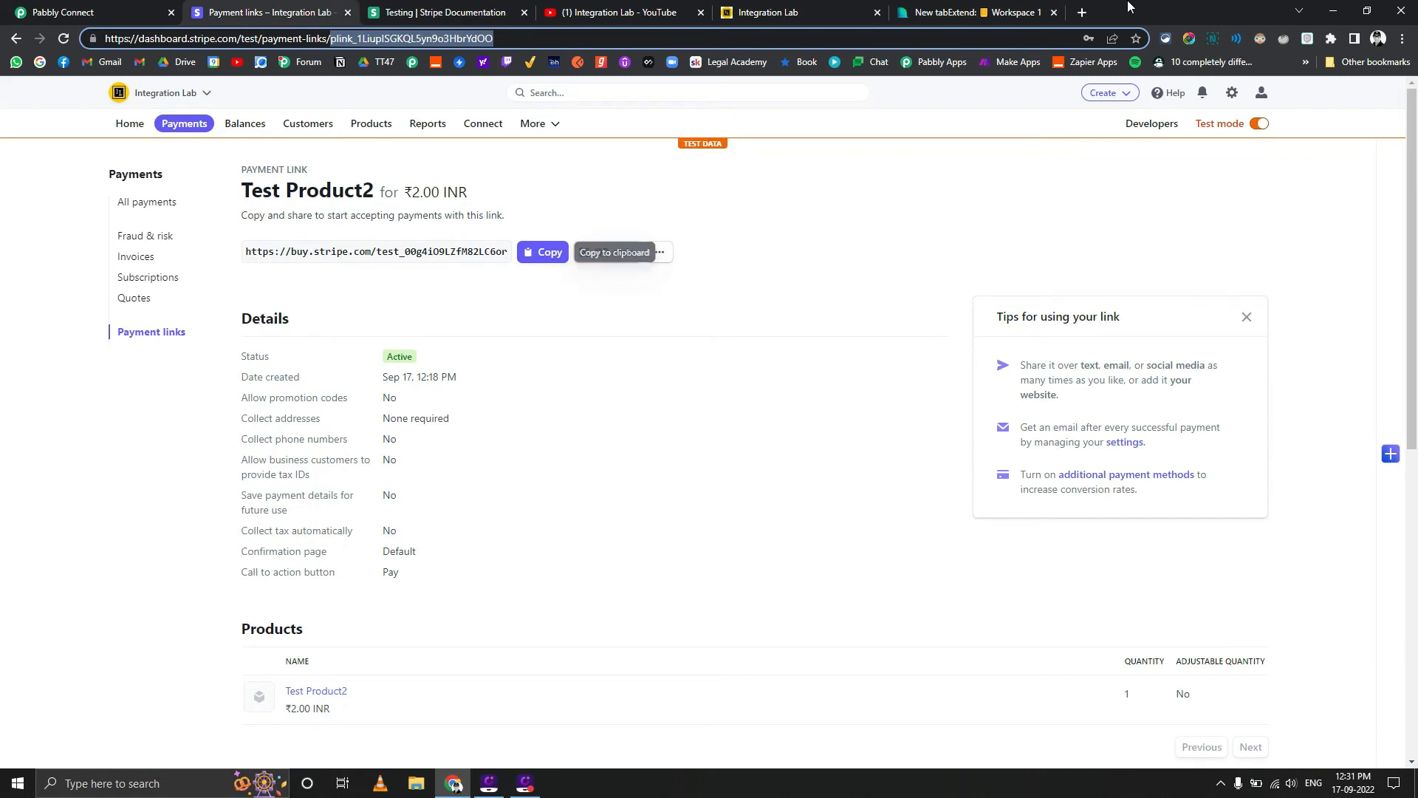
pyautogui.click(1033, 15)
pyautogui.hotkey('ctrl', 'v')
pyautogui.press('Return')
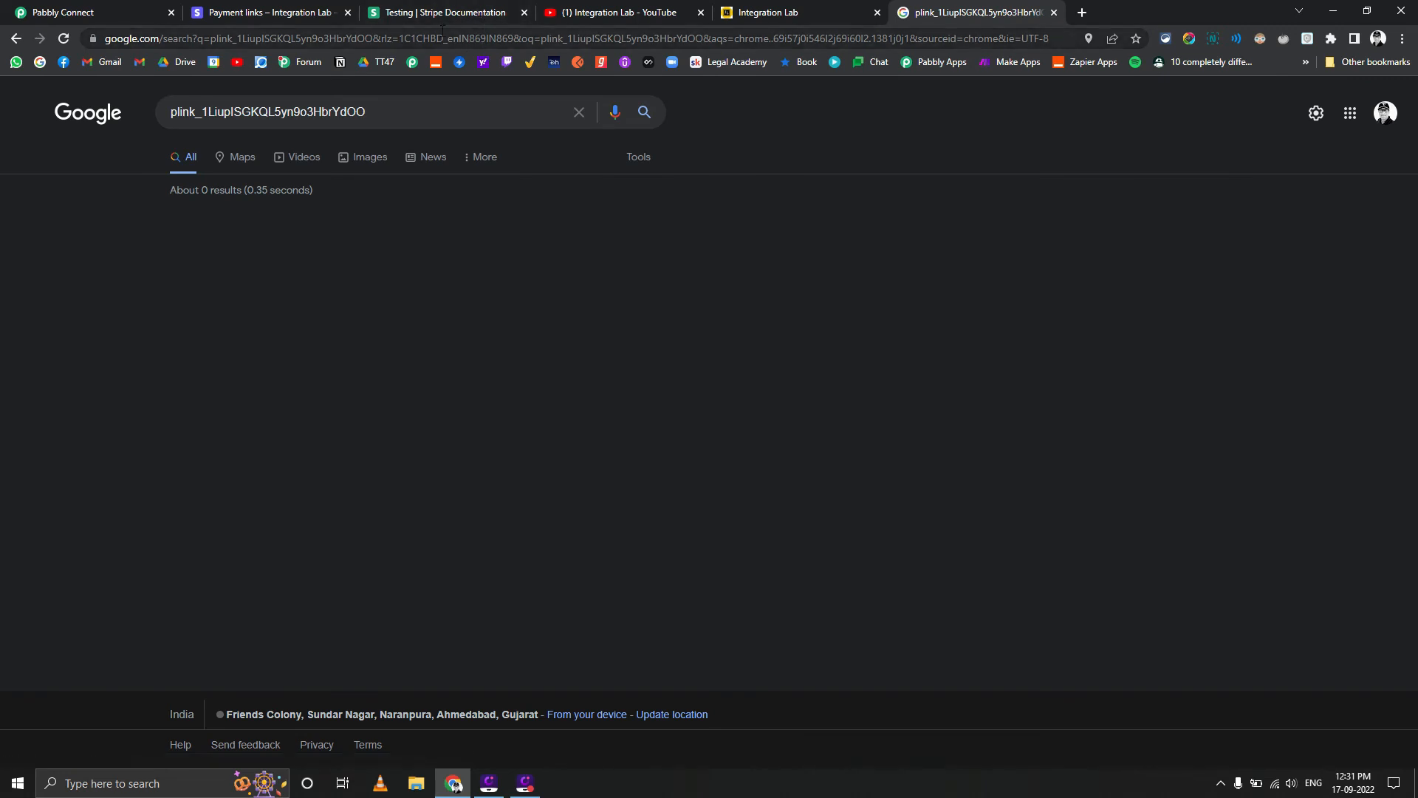
# Copy the Test Product2 payment link URL from the Stripe dashboard and load its checkout page in the browser tab showing the search page
pyautogui.click(456, 6)
pyautogui.click(337, 12)
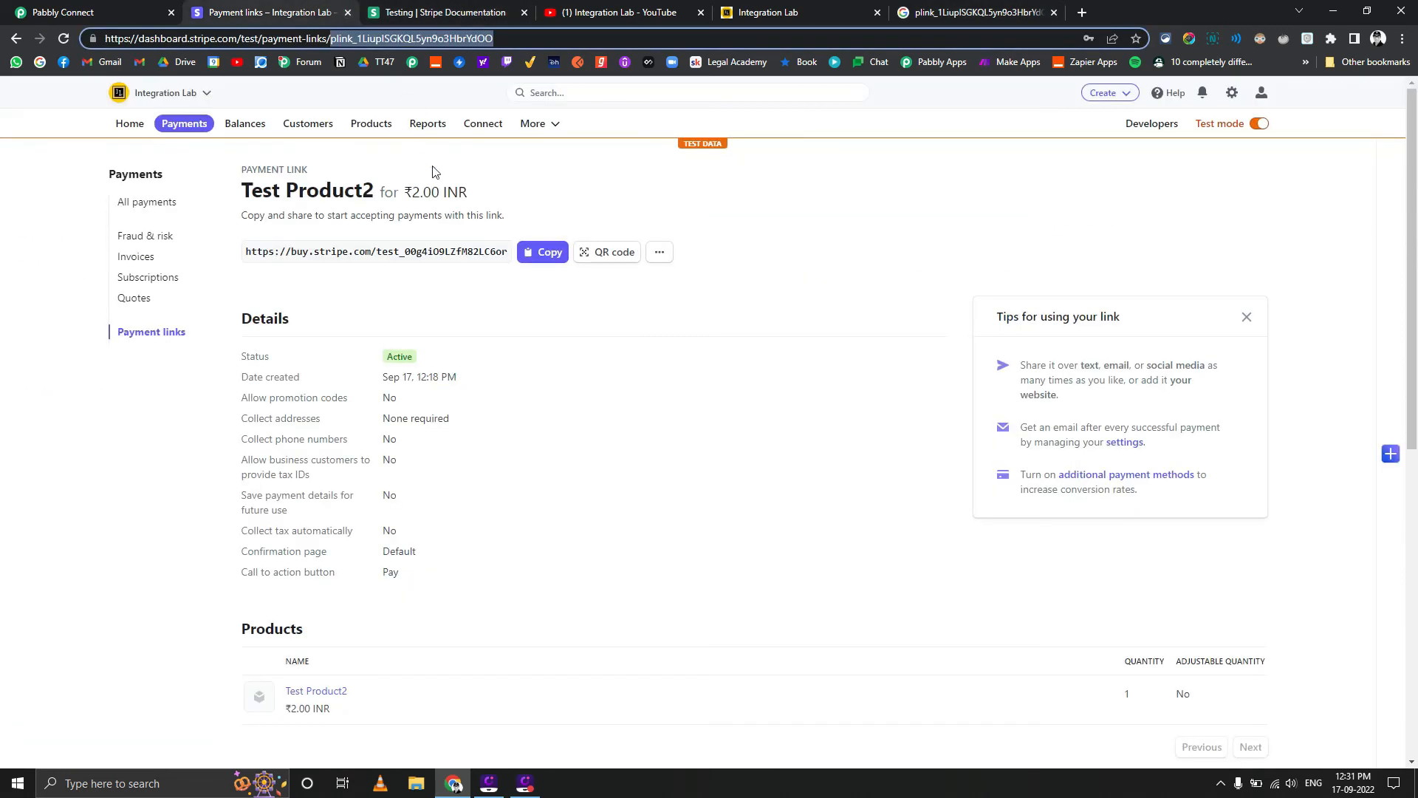
pyautogui.click(556, 262)
pyautogui.click(1001, 6)
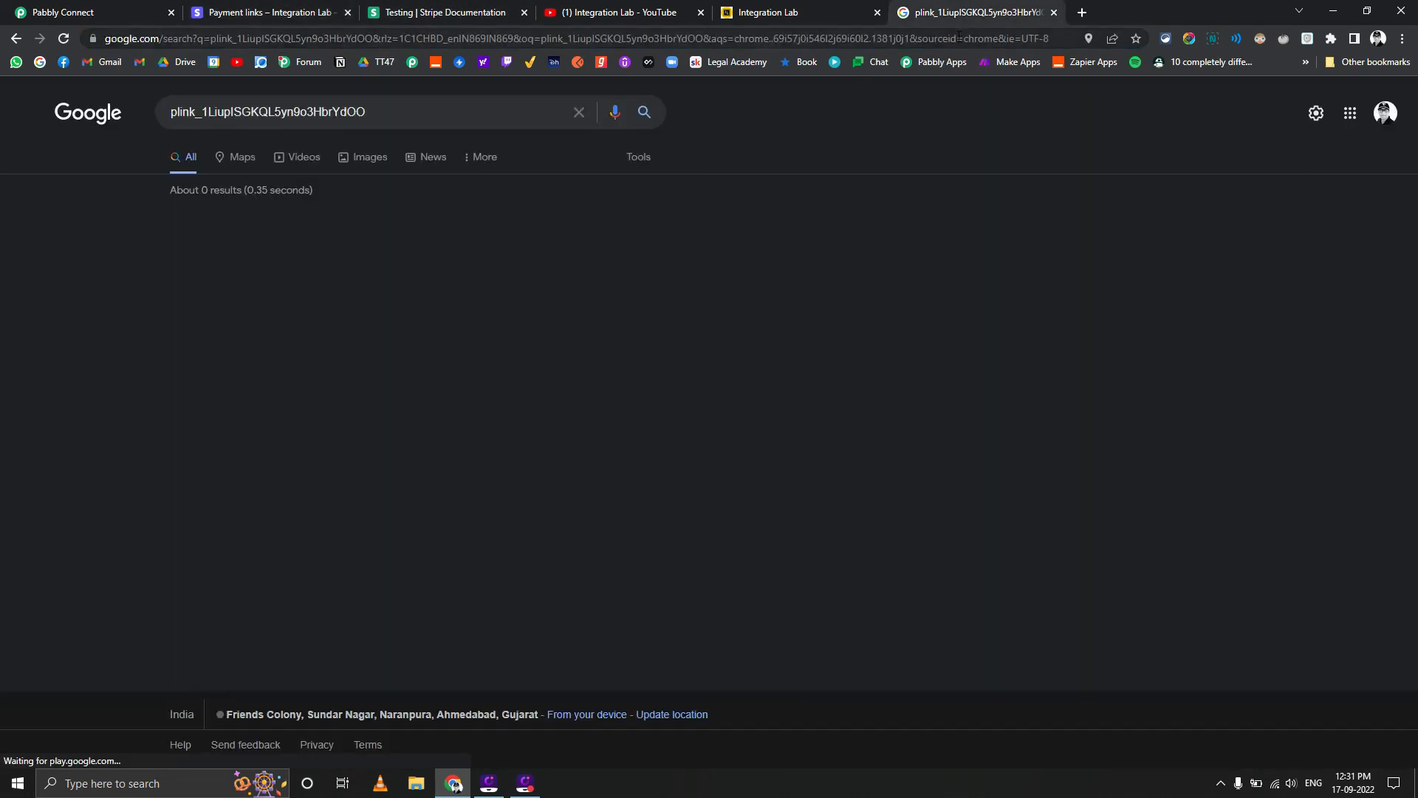
pyautogui.click(956, 42)
pyautogui.hotkey('ctrl', 'v')
pyautogui.press('Return')
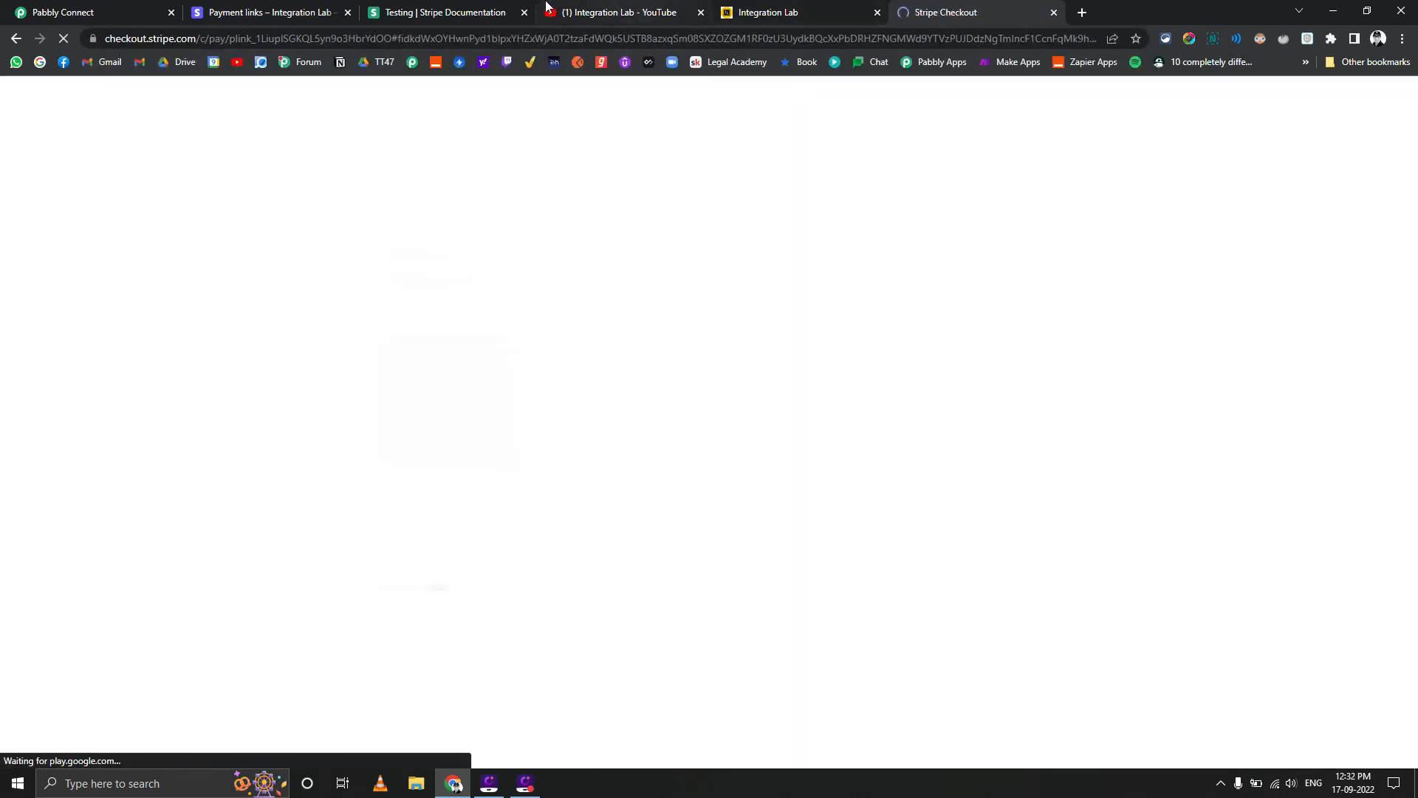
# Copy the first Visa test card number from Stripe's testing documentation and enter it in the Test Product2 checkout's card number field
pyautogui.click(484, 6)
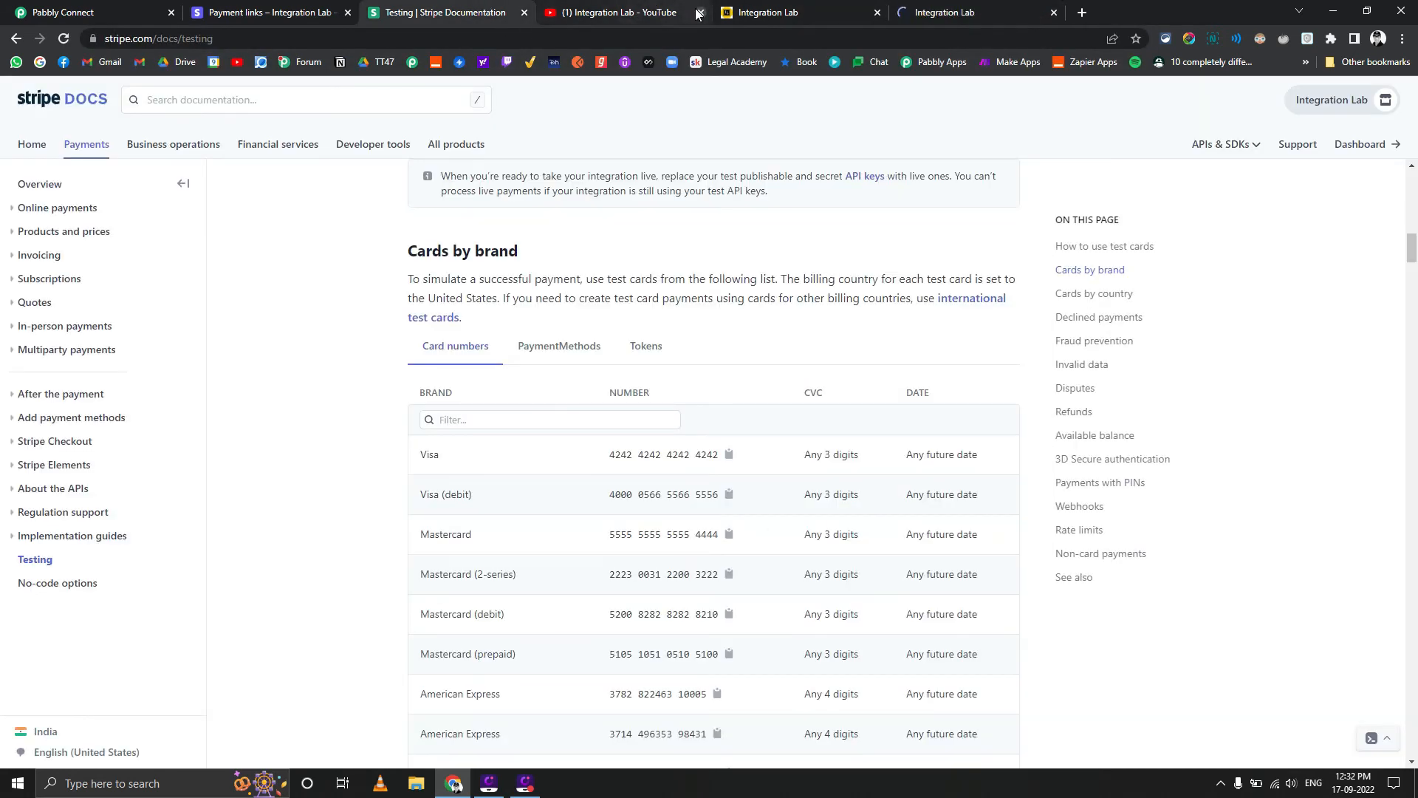
pyautogui.click(728, 454)
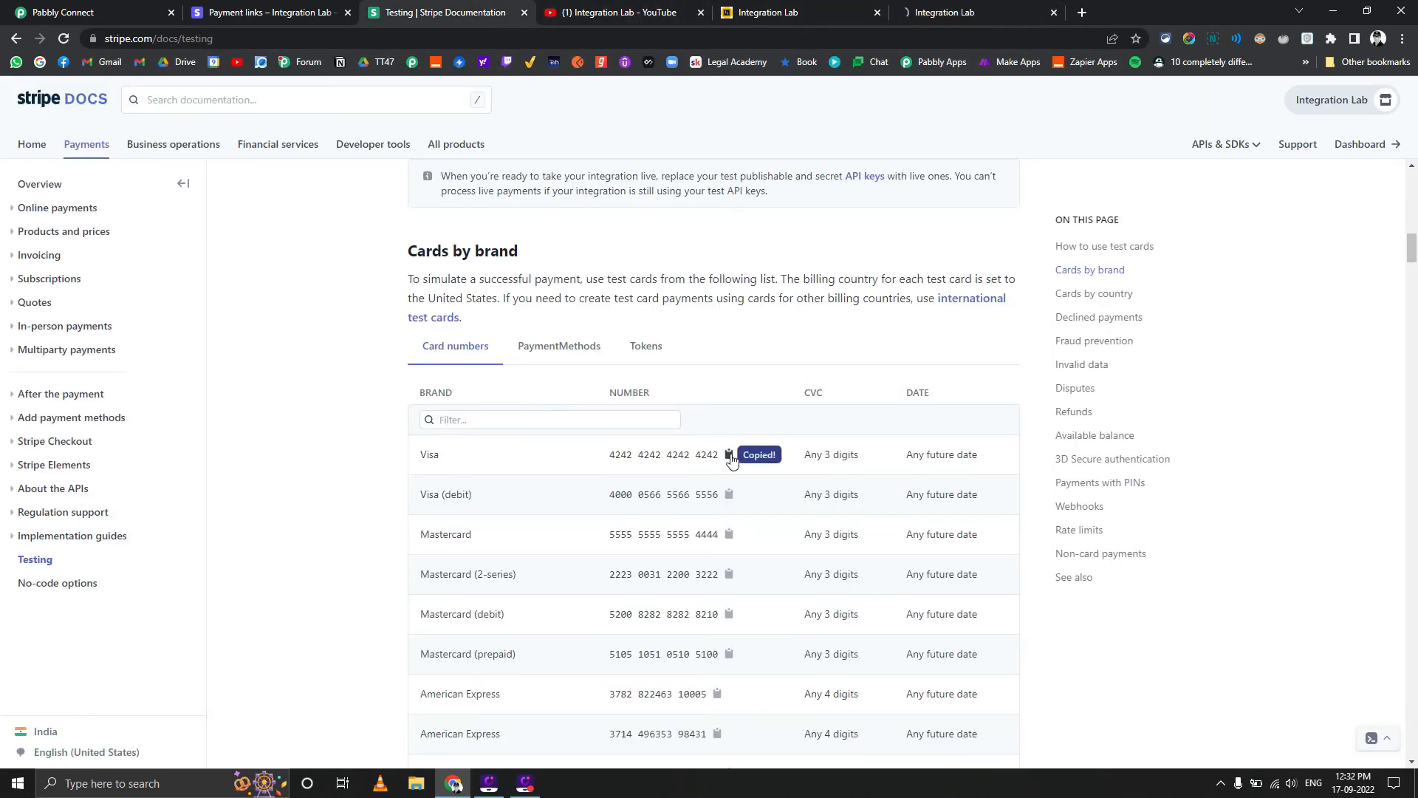
pyautogui.click(939, 6)
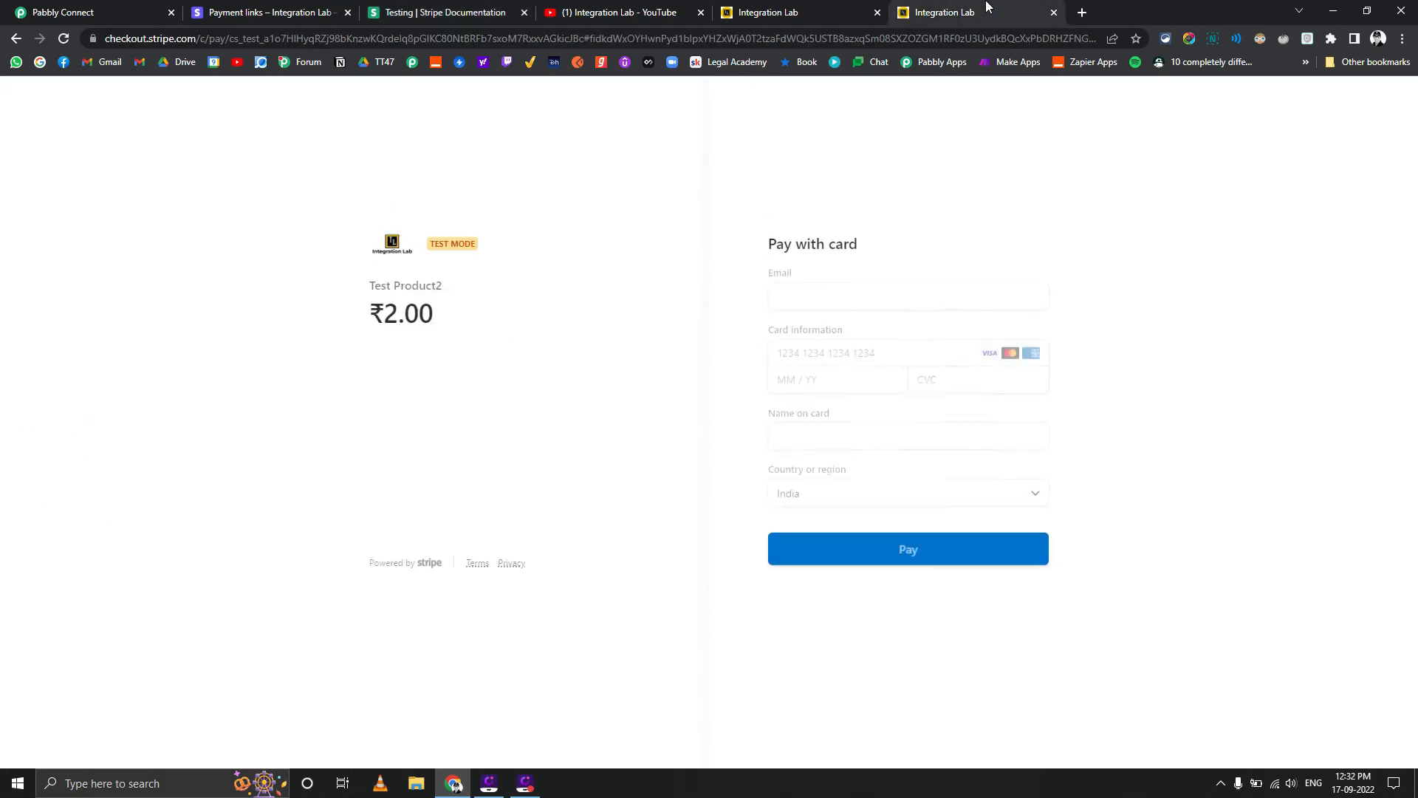
pyautogui.click(862, 354)
pyautogui.hotkey('ctrl', 'v')
# Fill in the checkout's email, card expiry, CVC and cardholder name, submit the payment, and decline saving the card
pyautogui.click(858, 292)
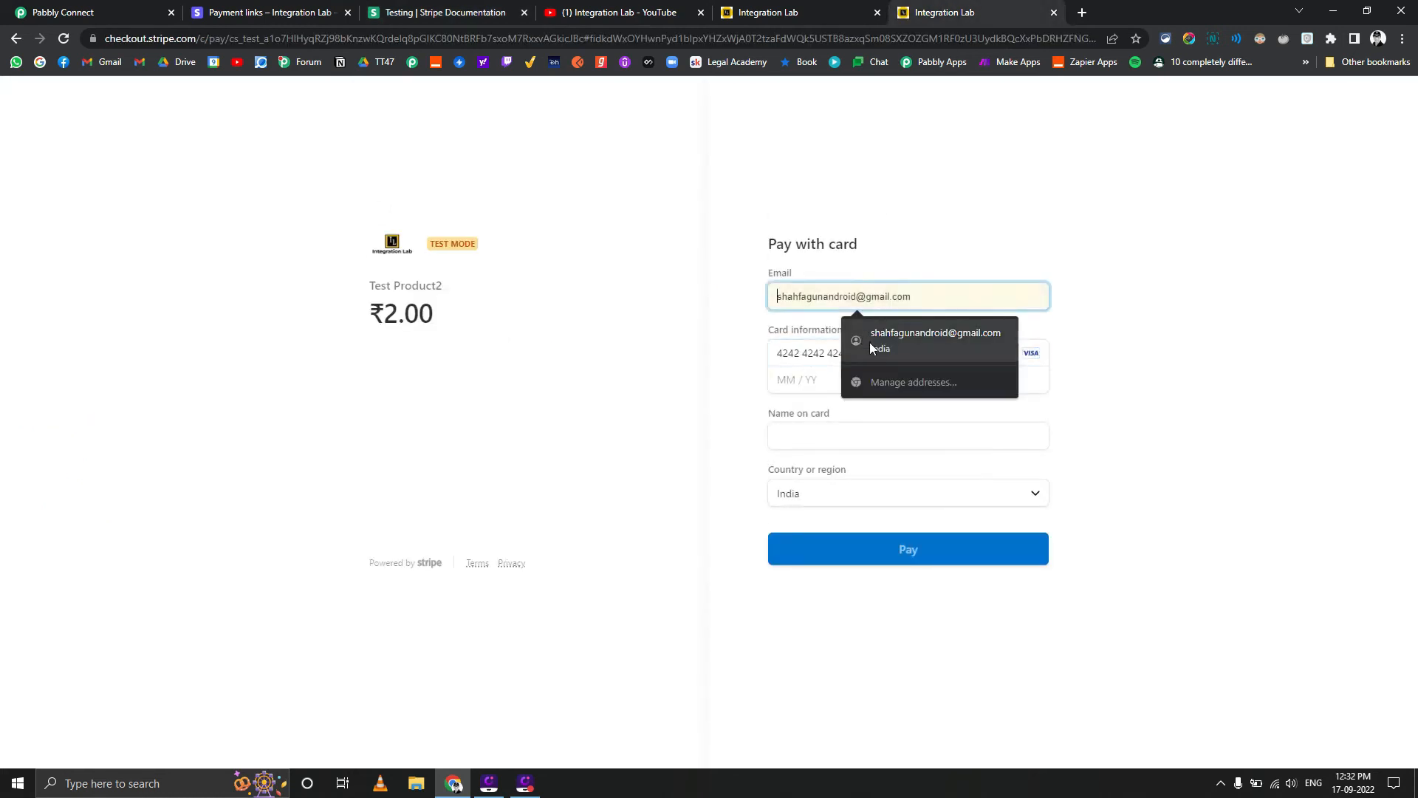
pyautogui.click(871, 342)
pyautogui.click(845, 378)
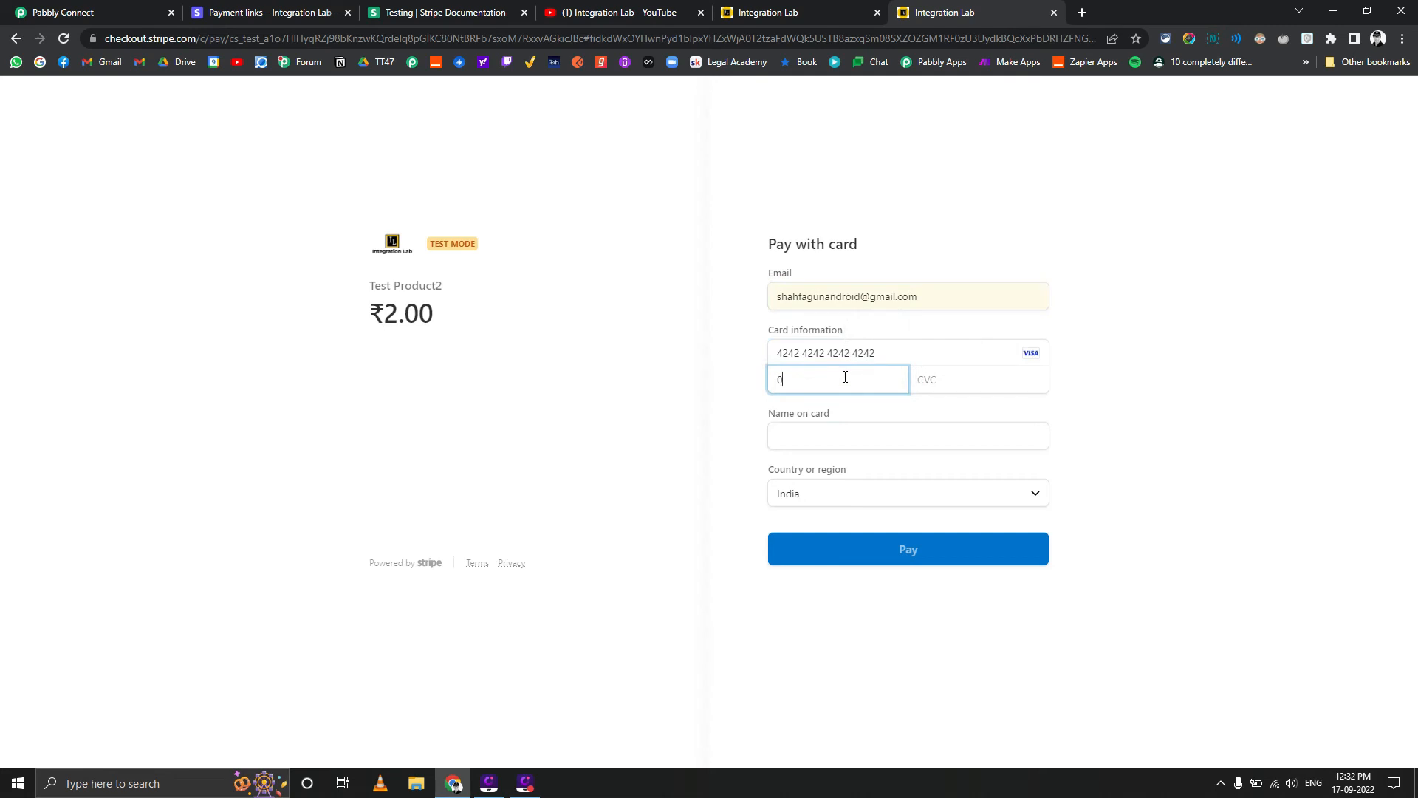
pyautogui.click(935, 378)
pyautogui.write('554')
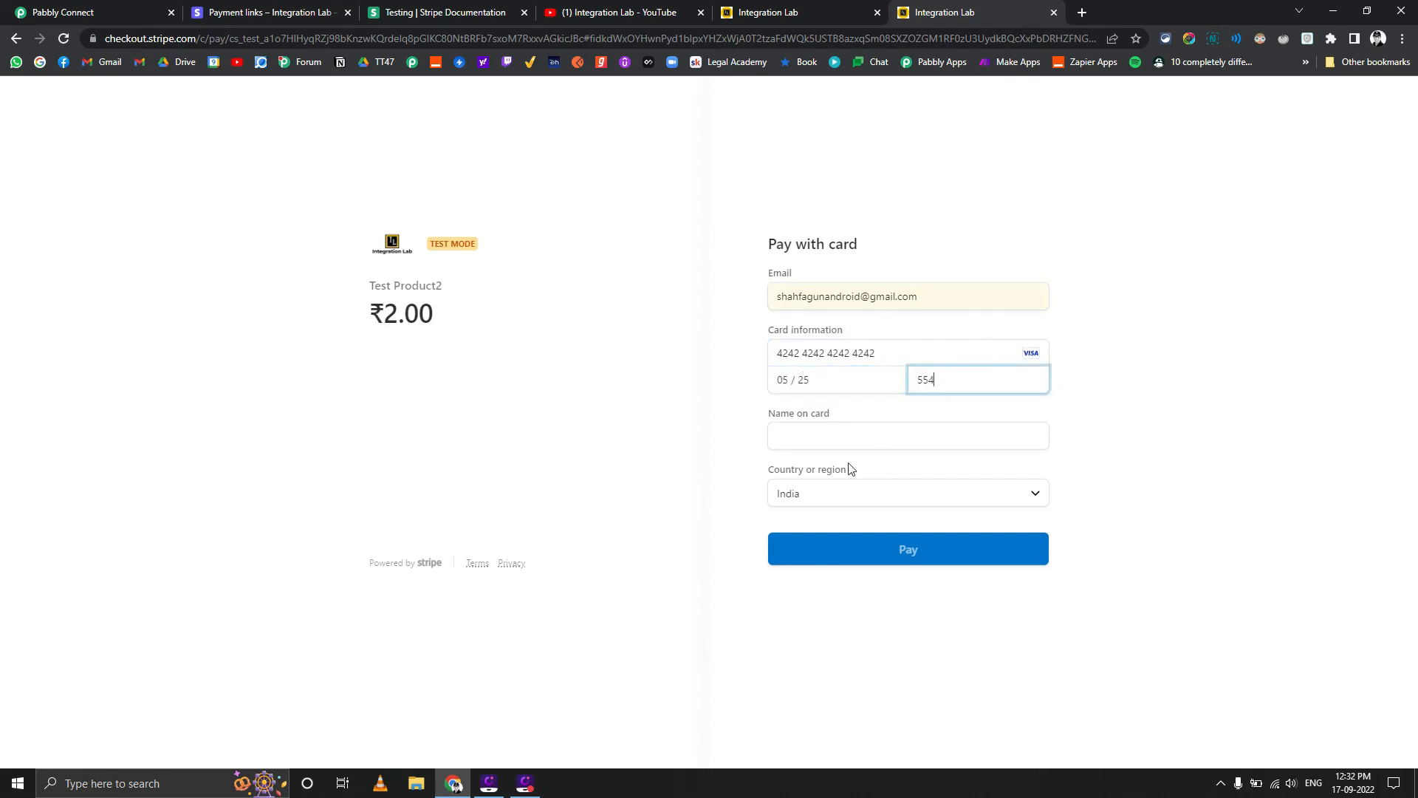
pyautogui.click(854, 429)
pyautogui.click(854, 484)
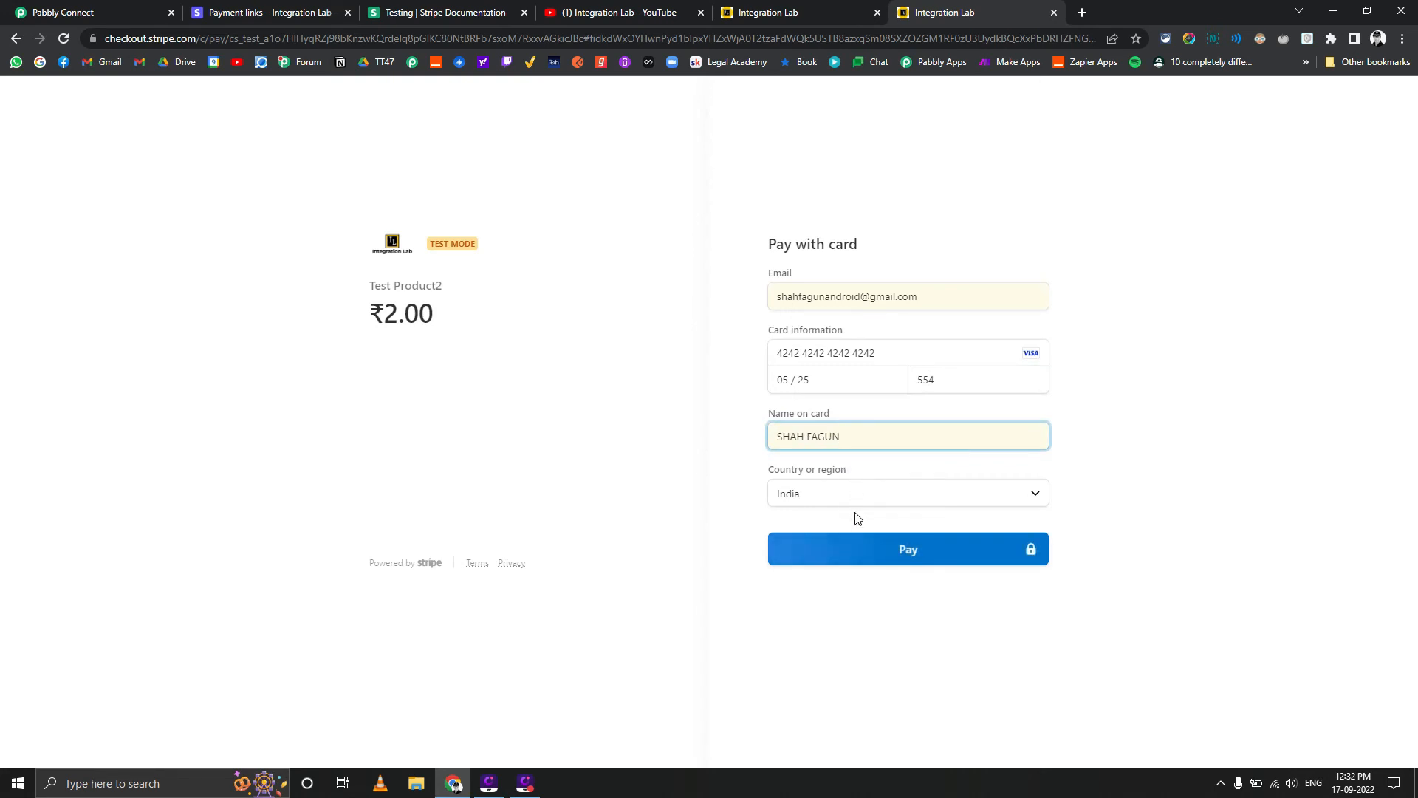
pyautogui.click(867, 551)
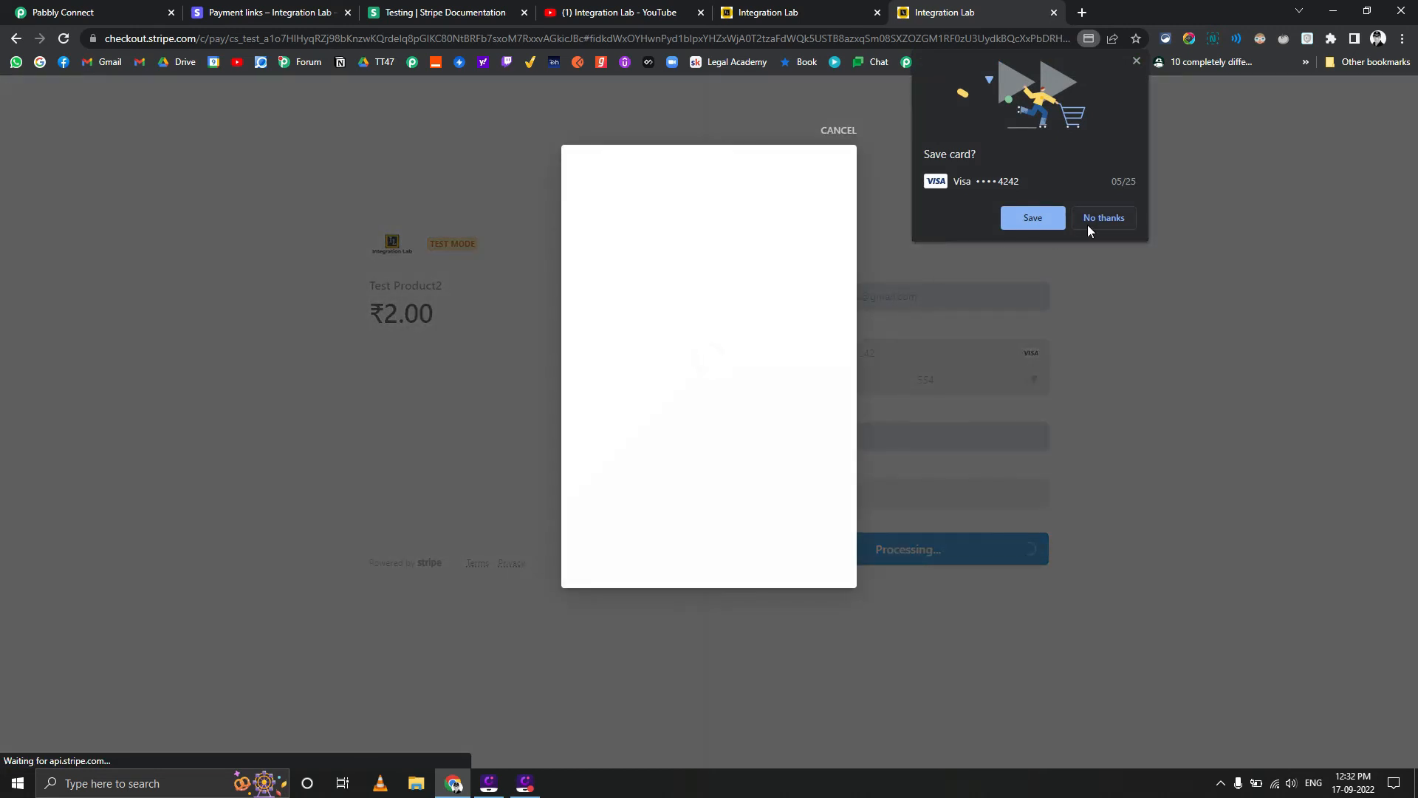
pyautogui.click(1092, 222)
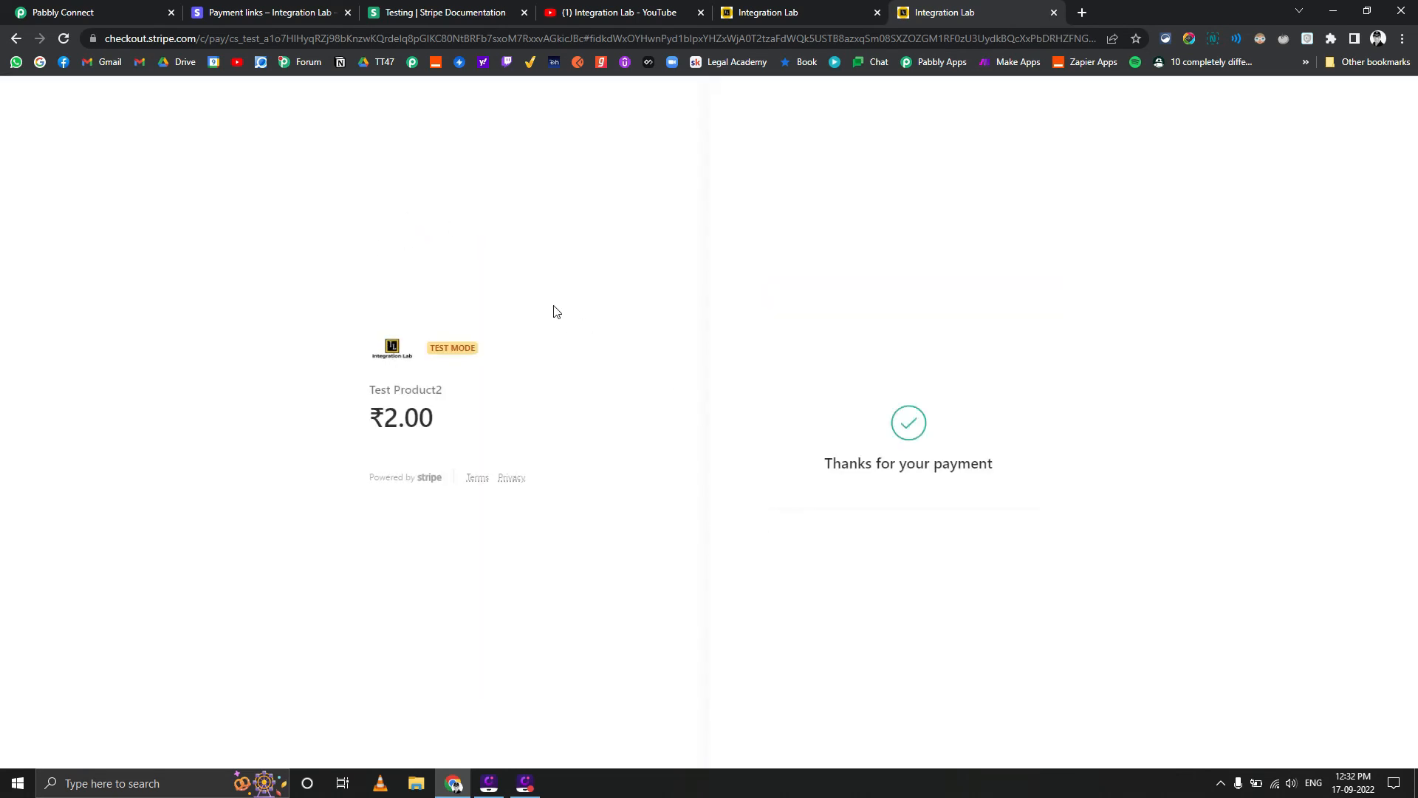
# Examine the latest run in Pabbly Connect's task history, checking the outputs of both route filters and the Text Formatter
pyautogui.click(87, 12)
pyautogui.click(68, 273)
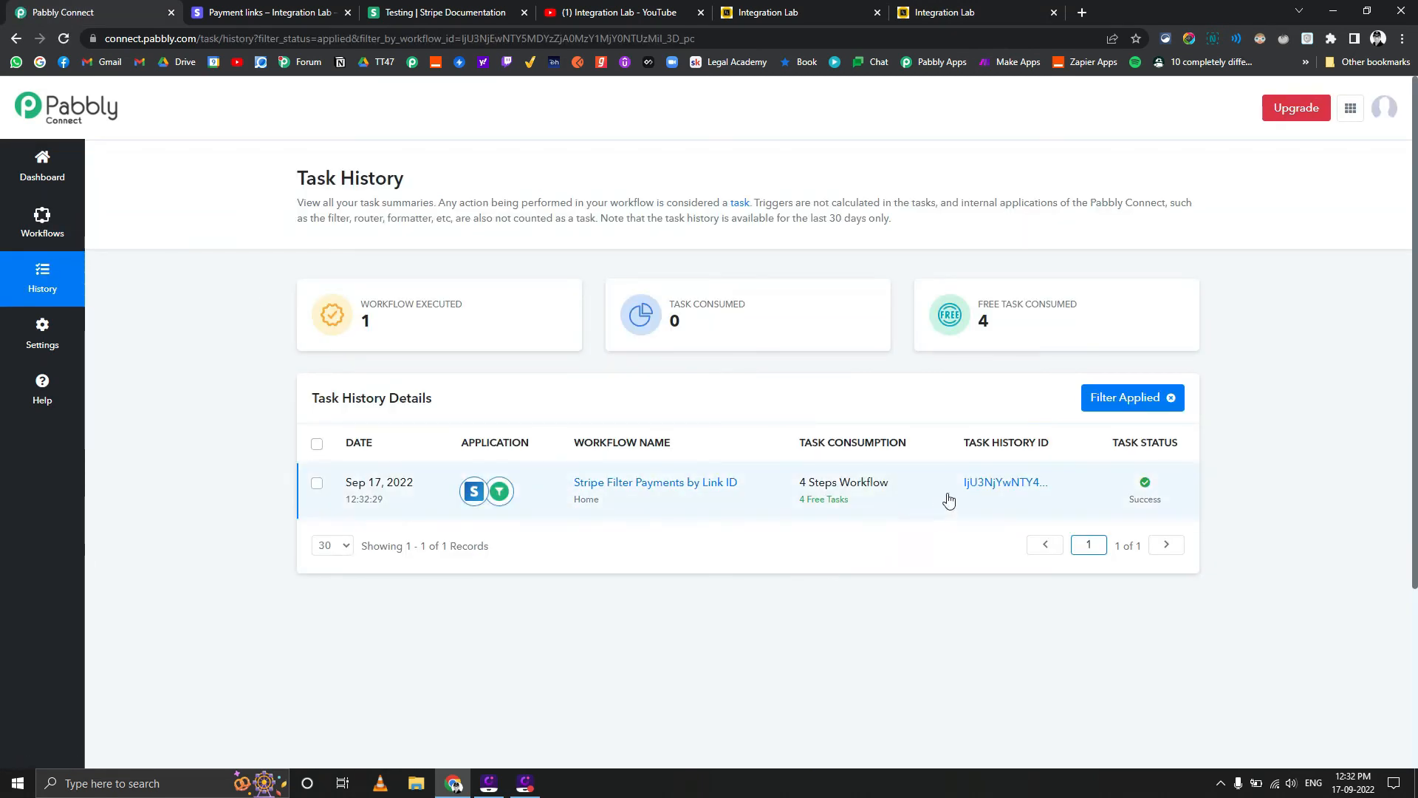
pyautogui.click(1030, 485)
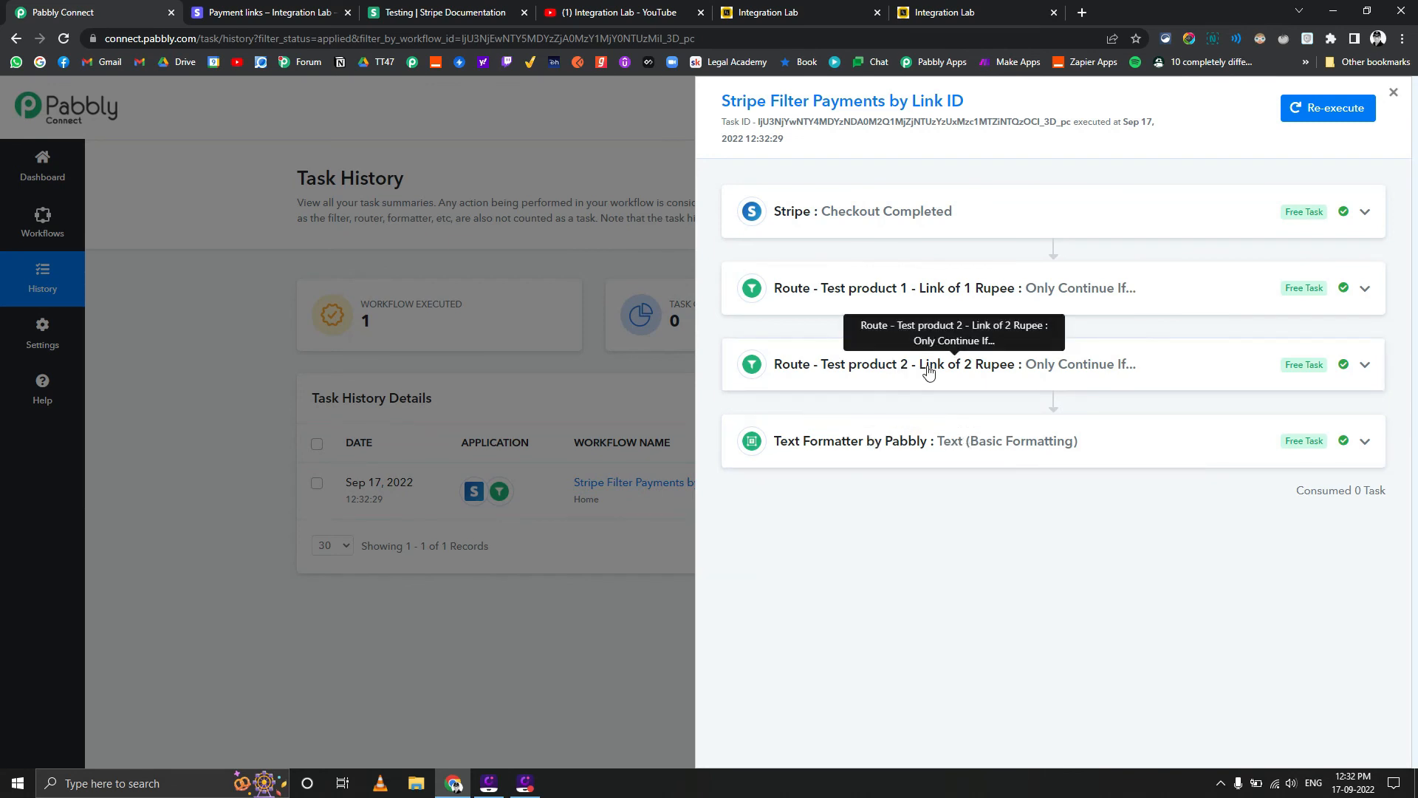
pyautogui.click(953, 369)
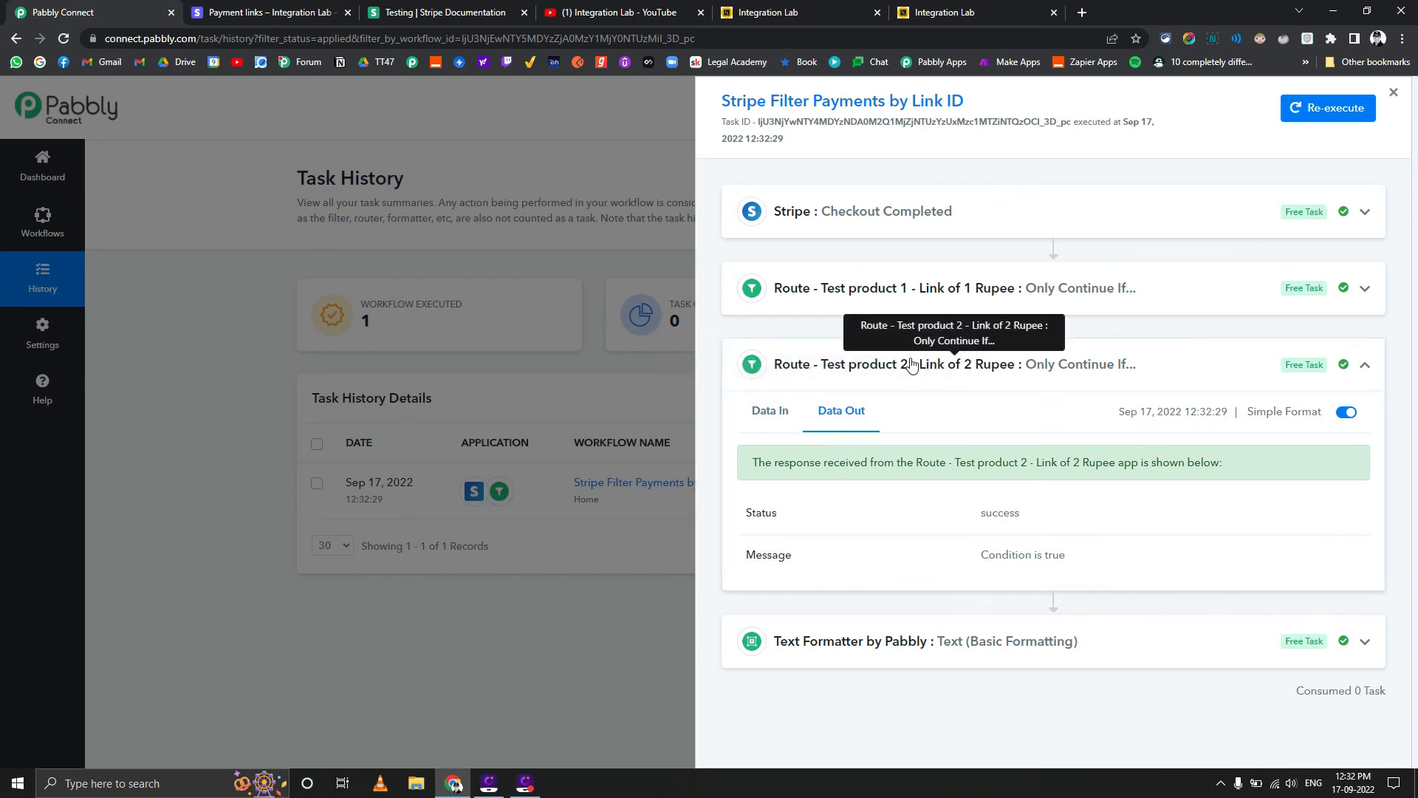
pyautogui.click(916, 288)
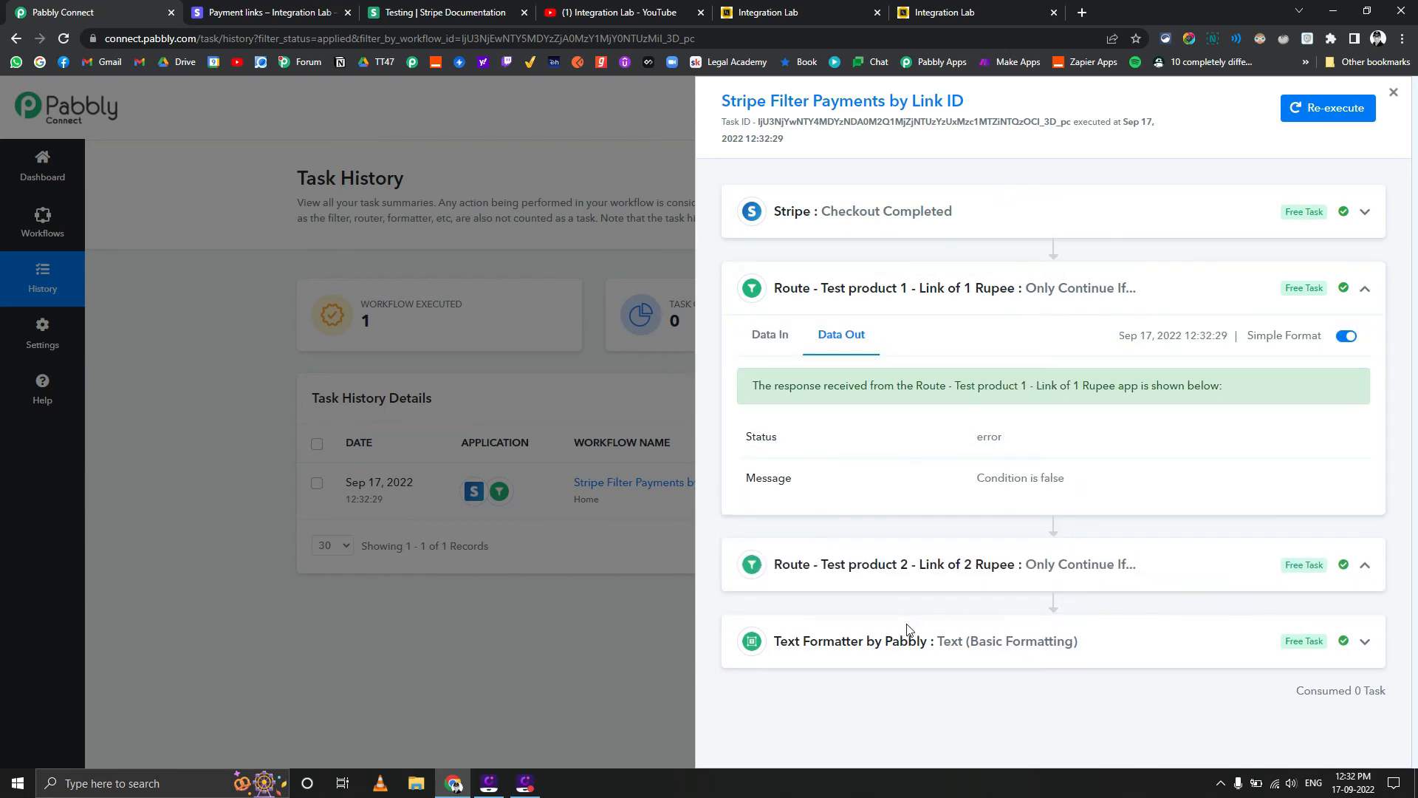
pyautogui.click(819, 640)
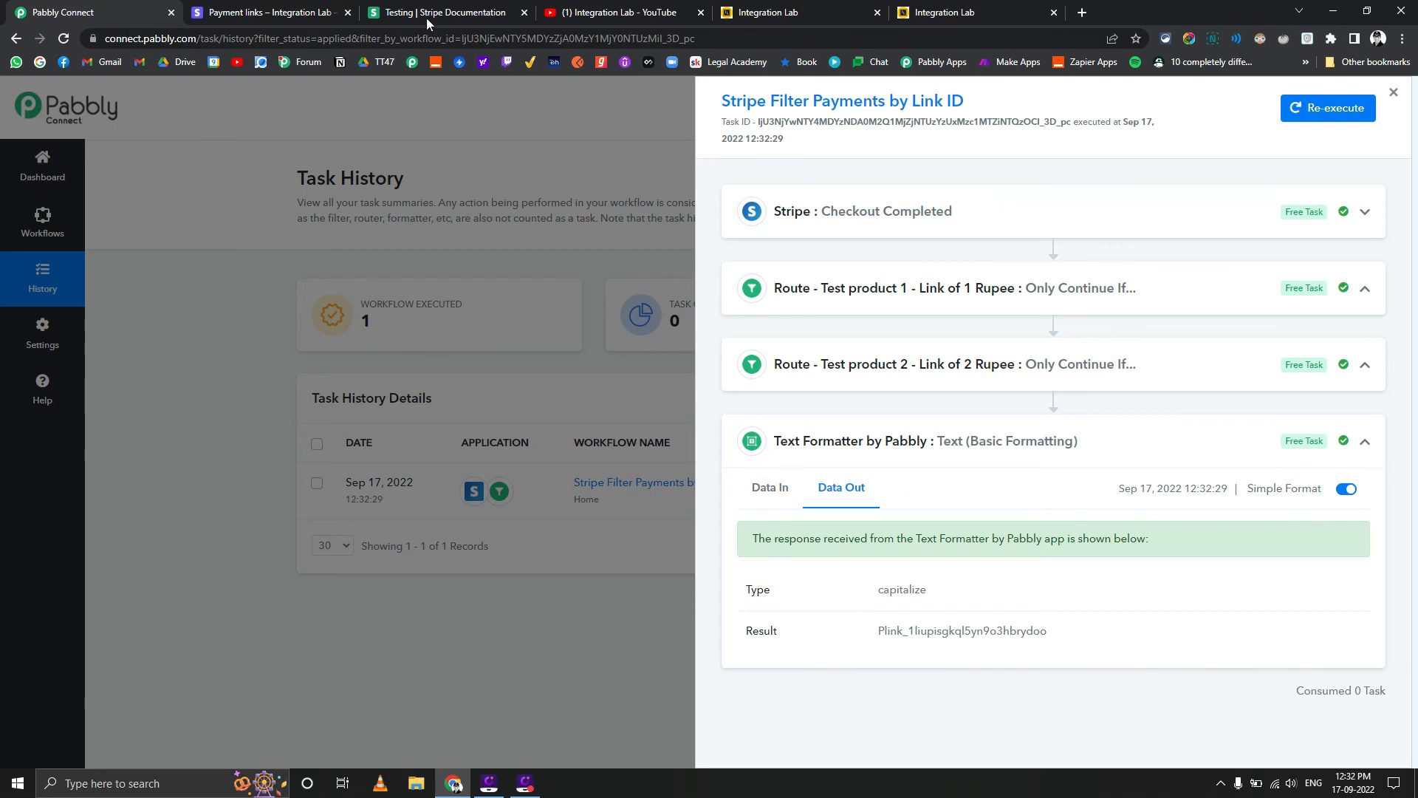
# Switch to the Stripe dashboard and highlight the payment link ID in the Test Product2 page's URL
pyautogui.click(247, 12)
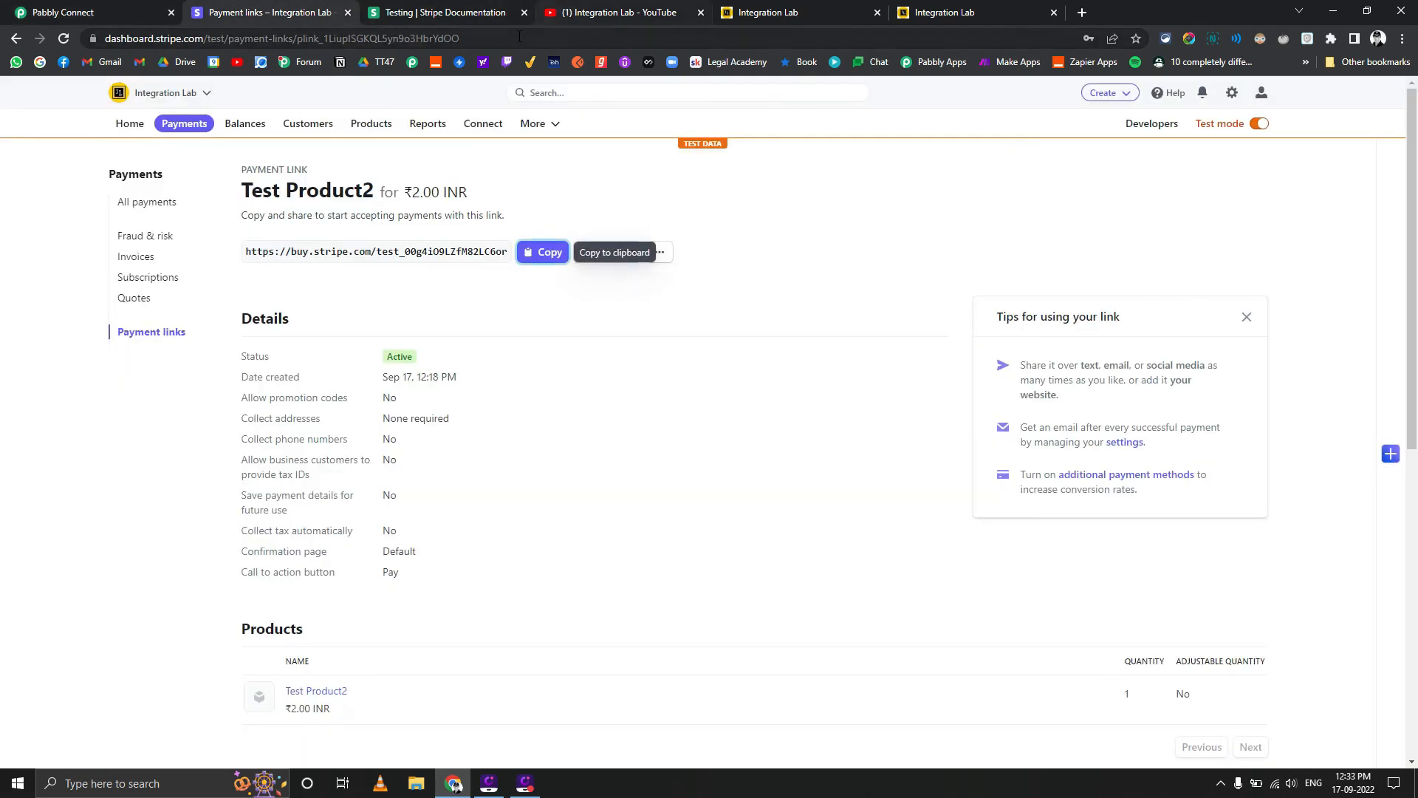
pyautogui.moveTo(459, 39); pyautogui.dragTo(298, 43)
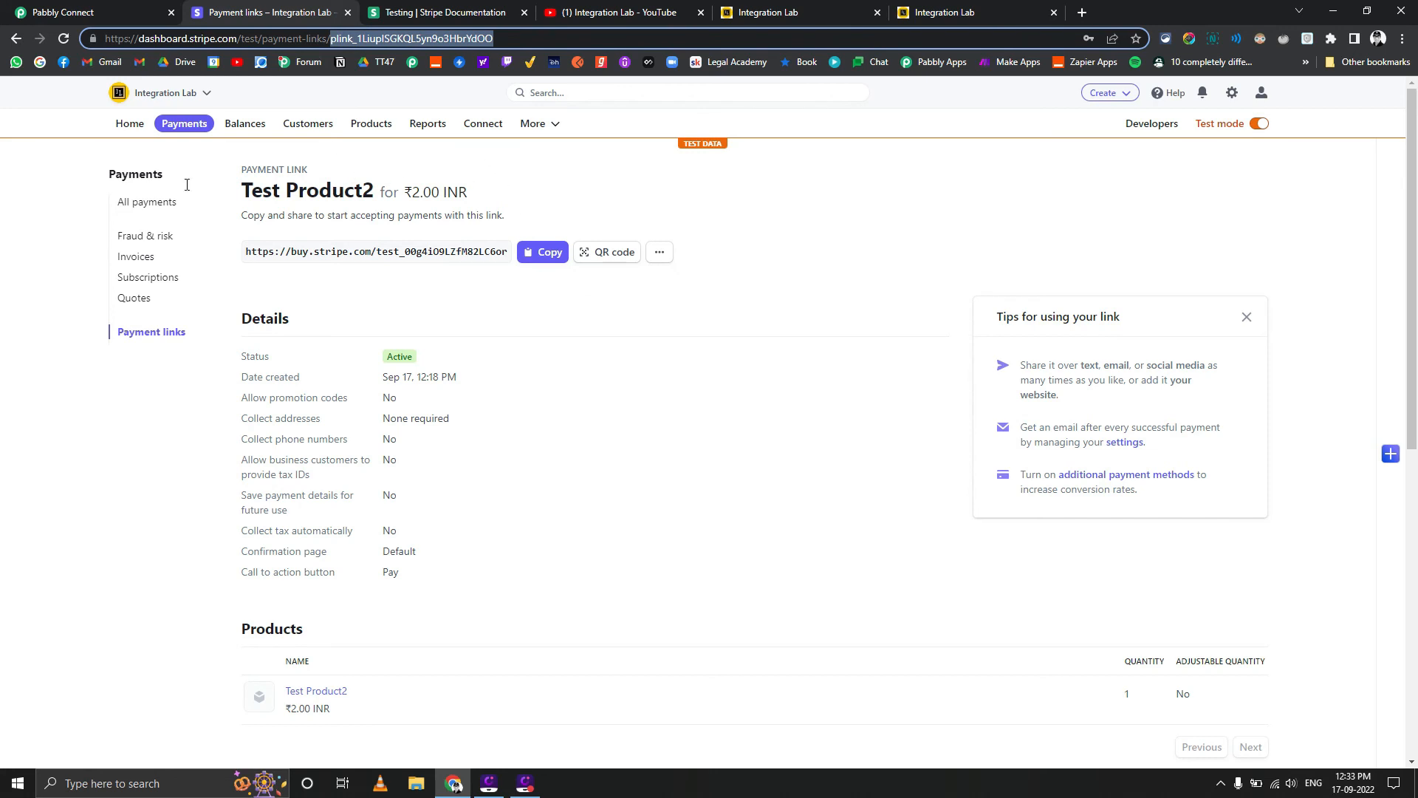
# View the list of payment links in Stripe, and the hosted webhook endpoints in the developer settings
pyautogui.click(146, 336)
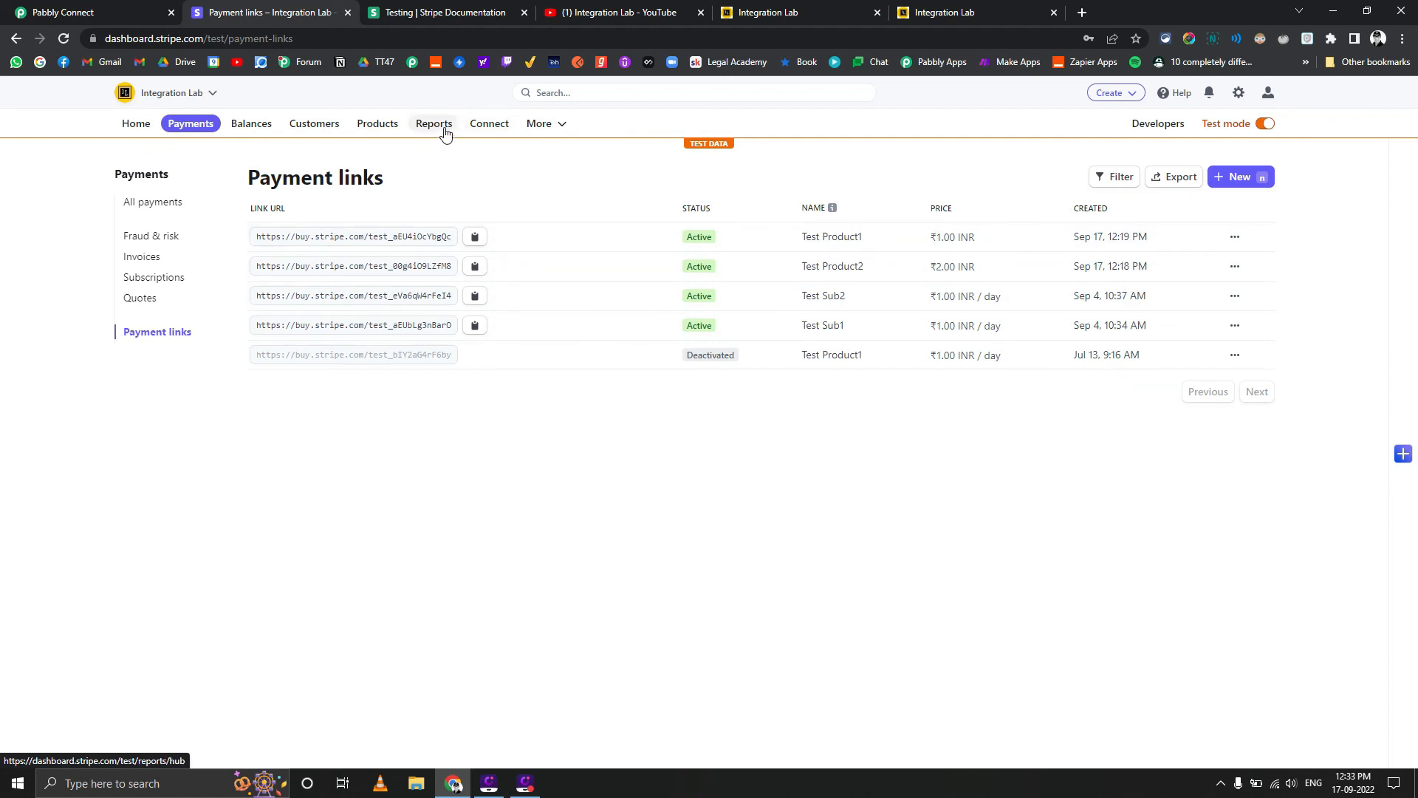
pyautogui.click(1151, 125)
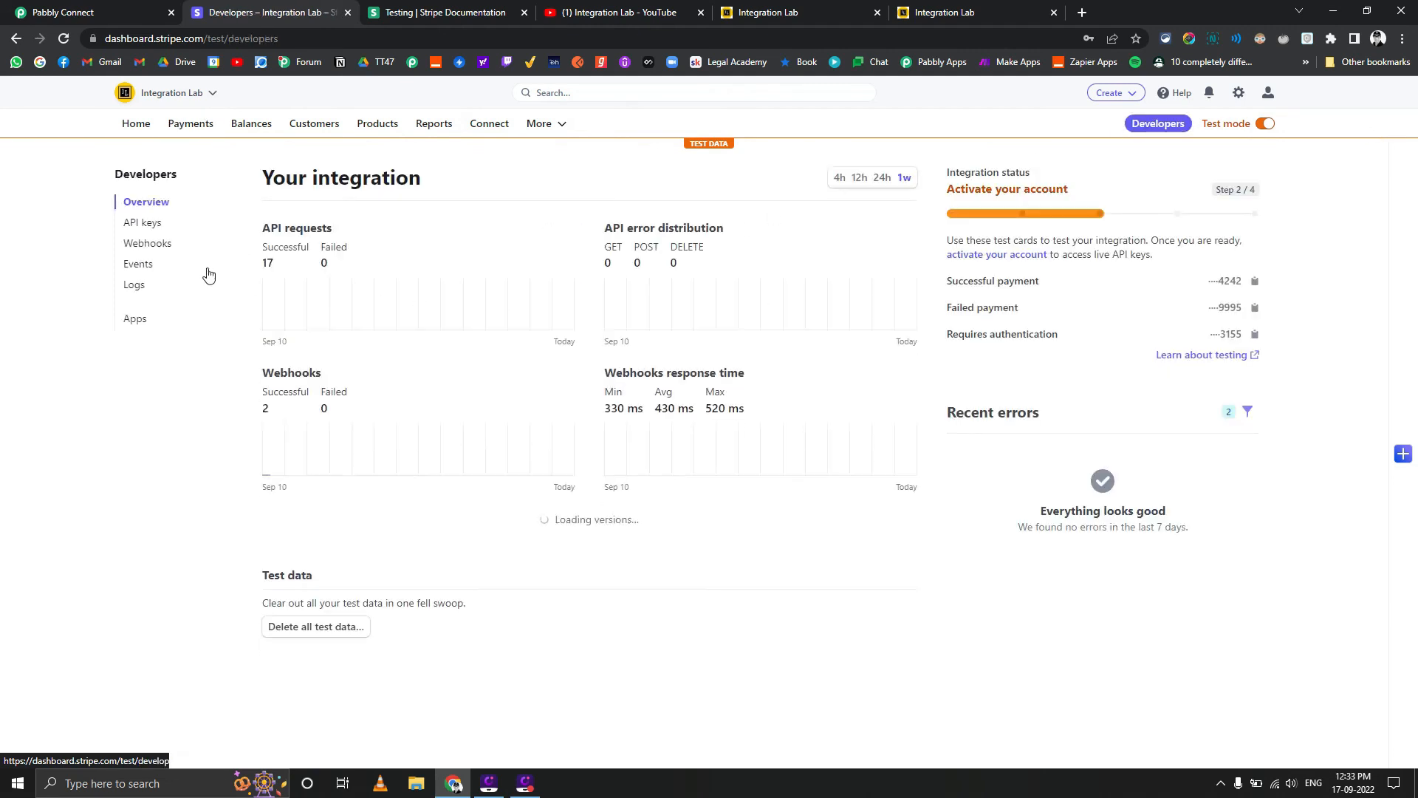
pyautogui.click(166, 244)
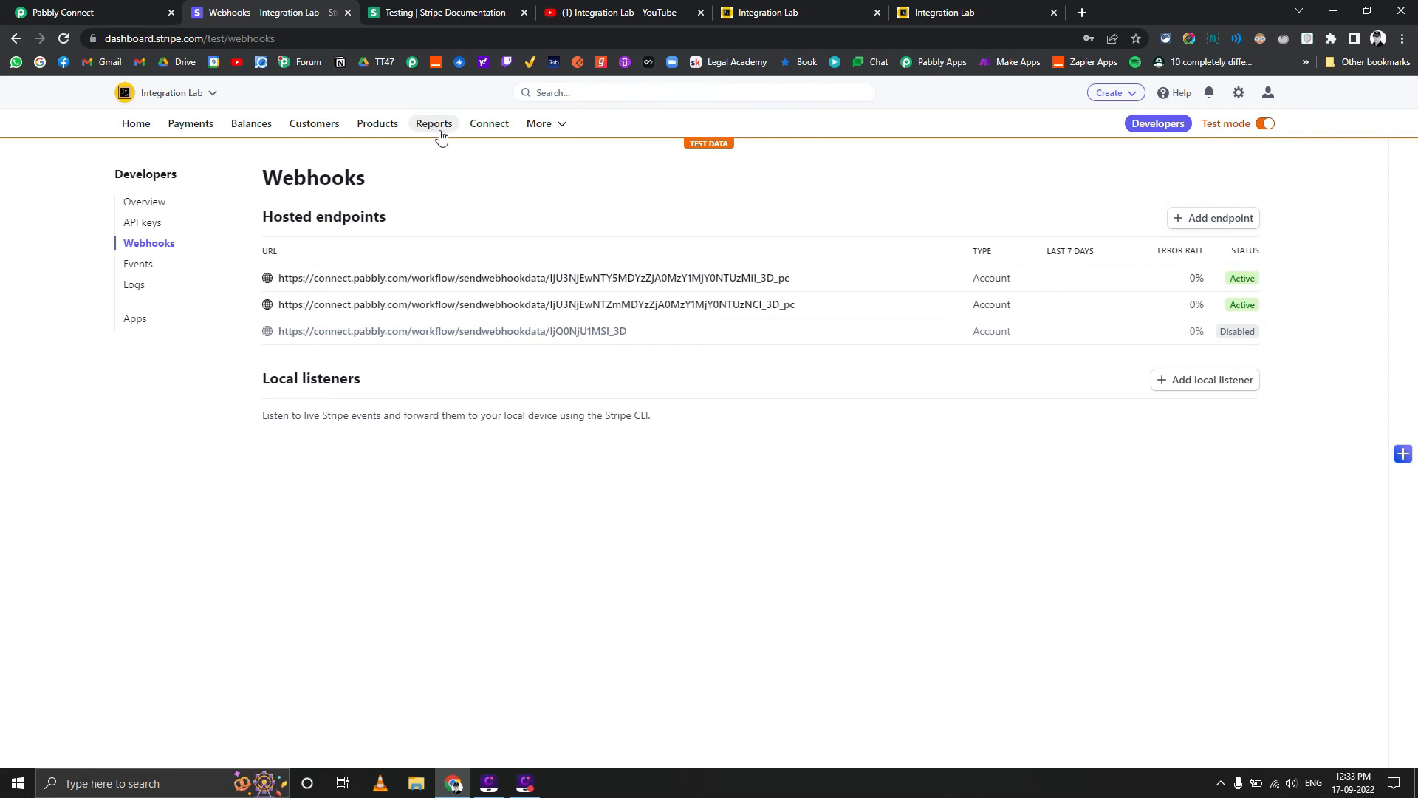
# Return to Pabbly Connect, open the Stripe Filter Payments by Link ID workflow from the task history, and expand its Router step
pyautogui.click(34, 8)
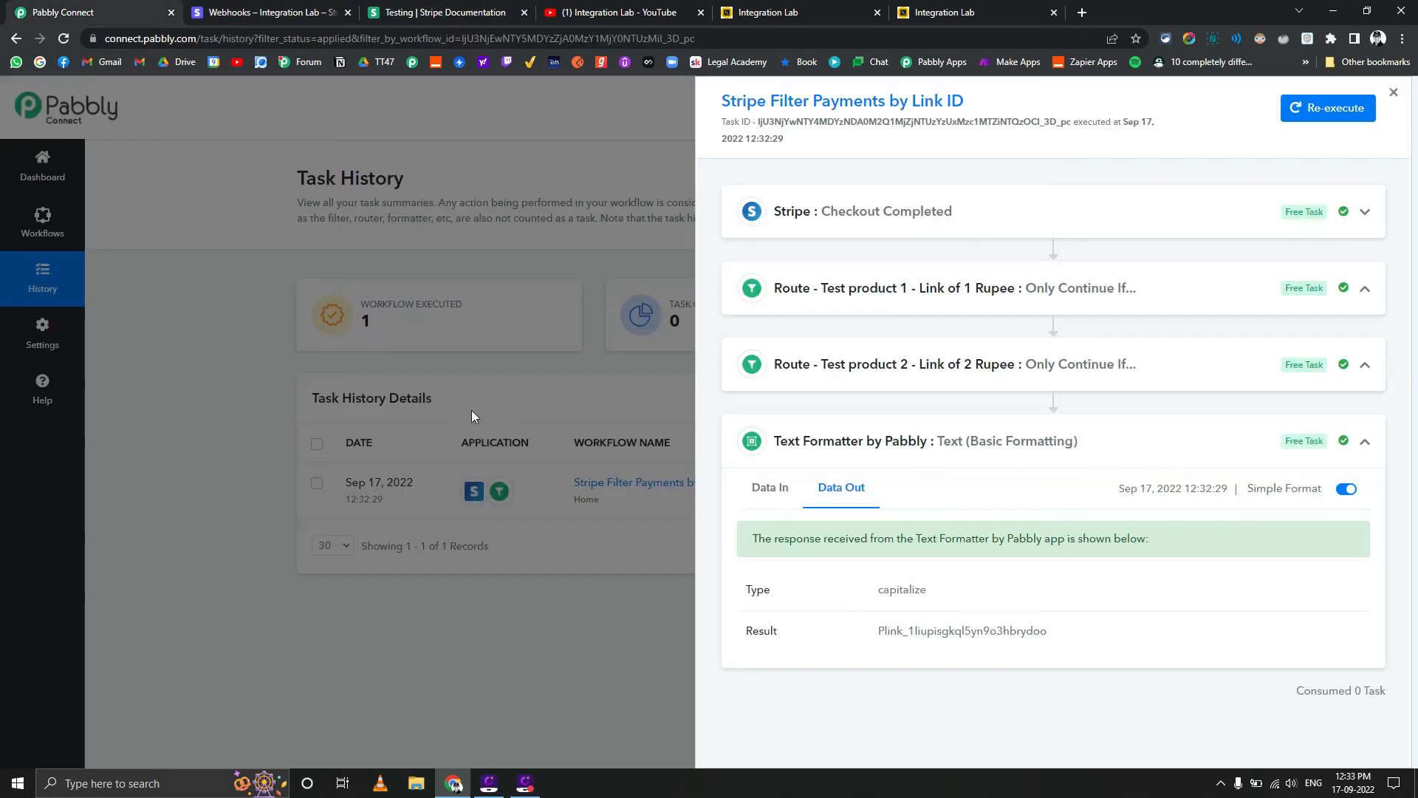
pyautogui.click(573, 588)
pyautogui.click(591, 484)
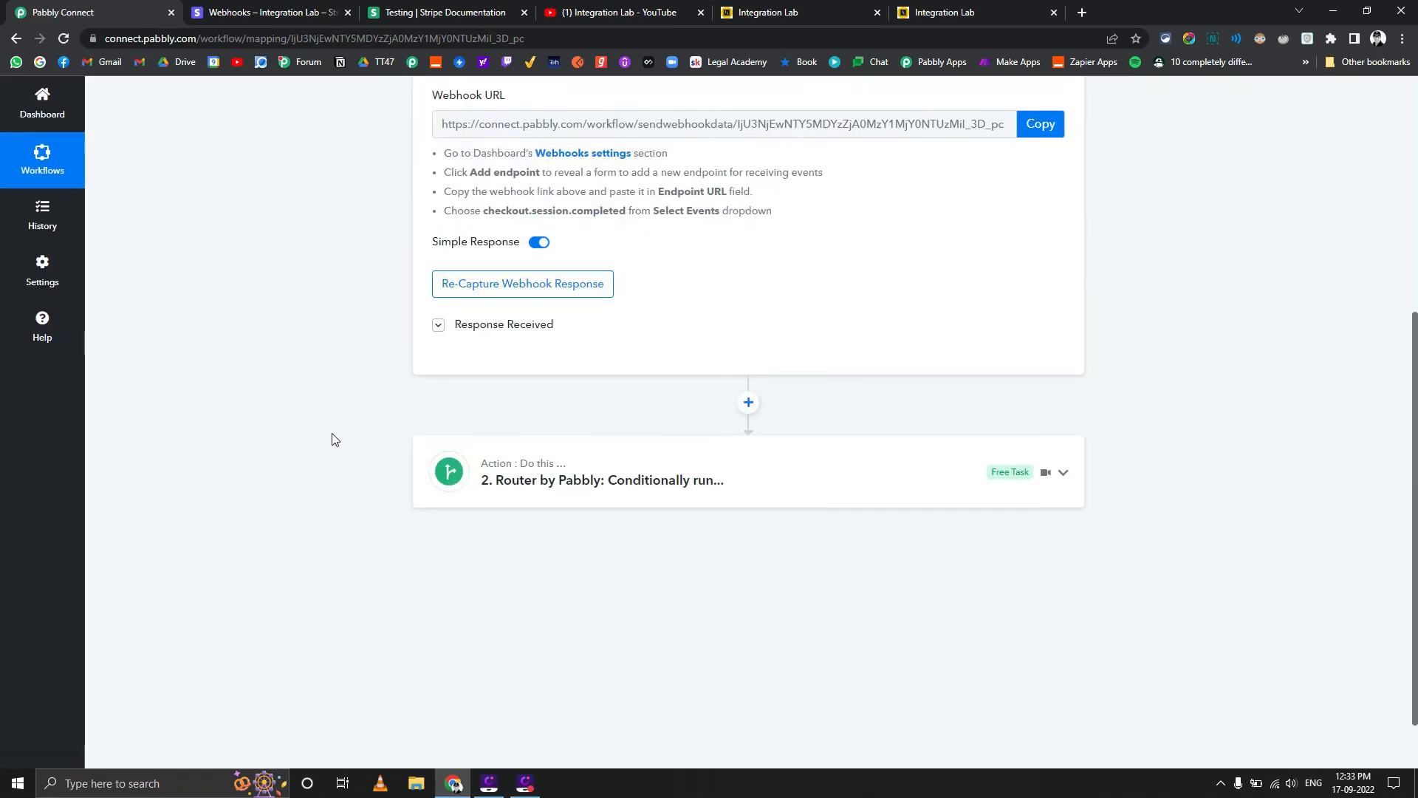
pyautogui.click(585, 427)
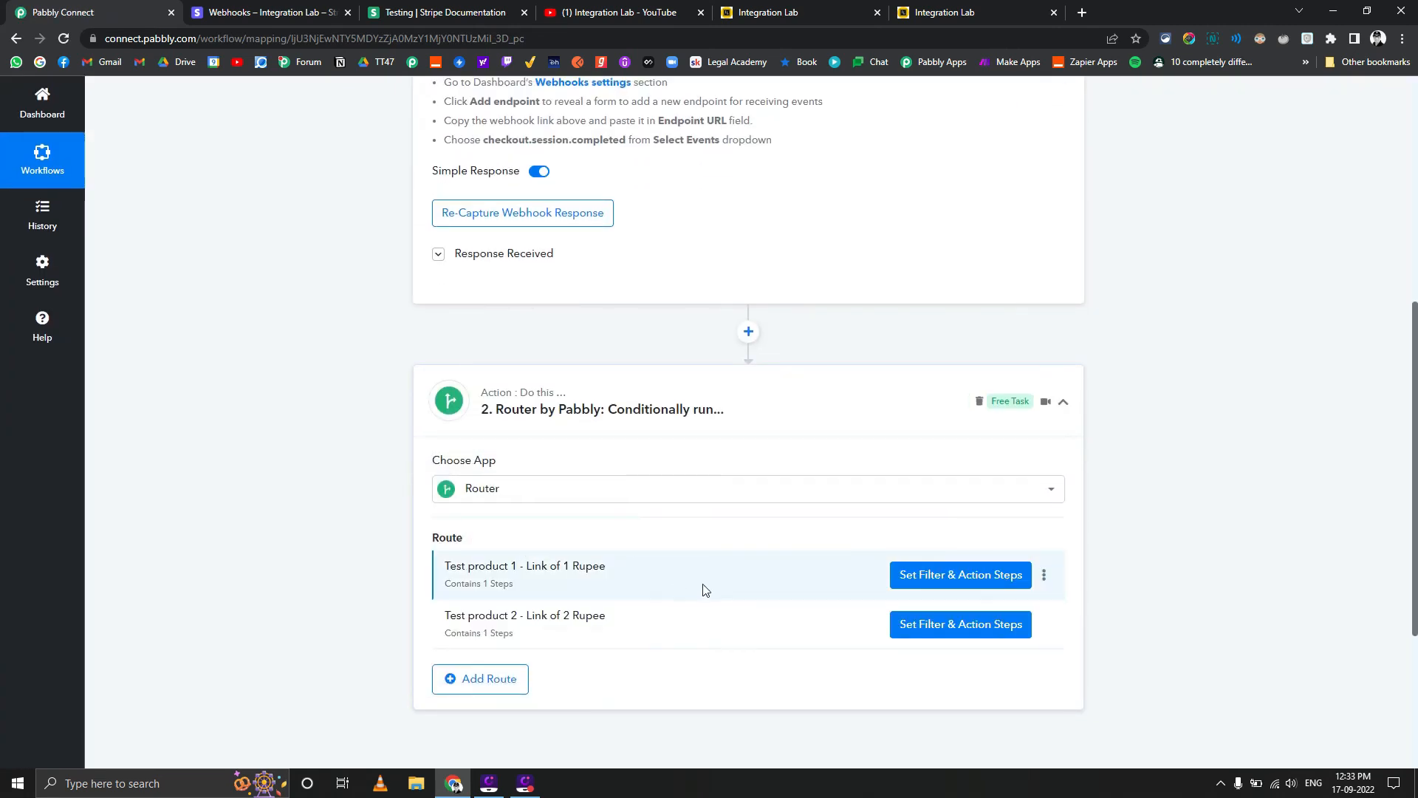